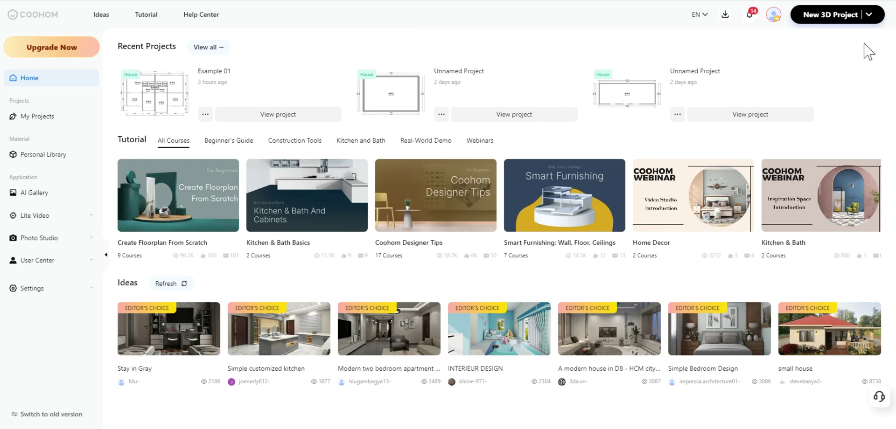
Step: Create a new house project and begin tracing floor plan images, keeping floor 1 as the bottom floor
left_click(870, 16)
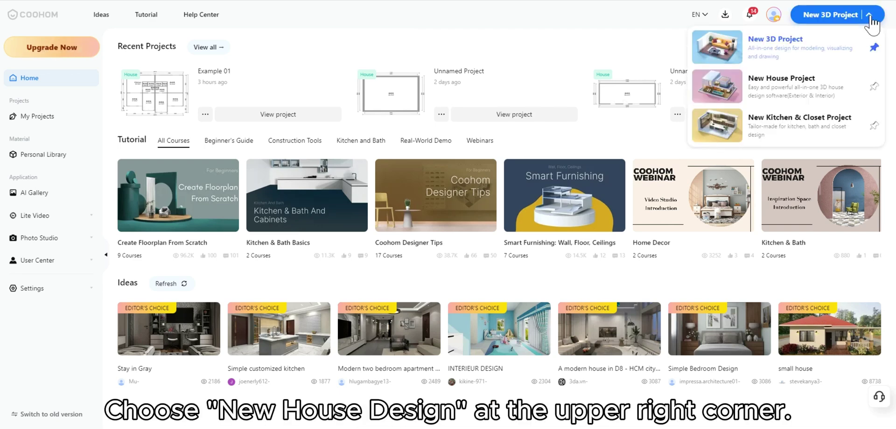
left_click(782, 87)
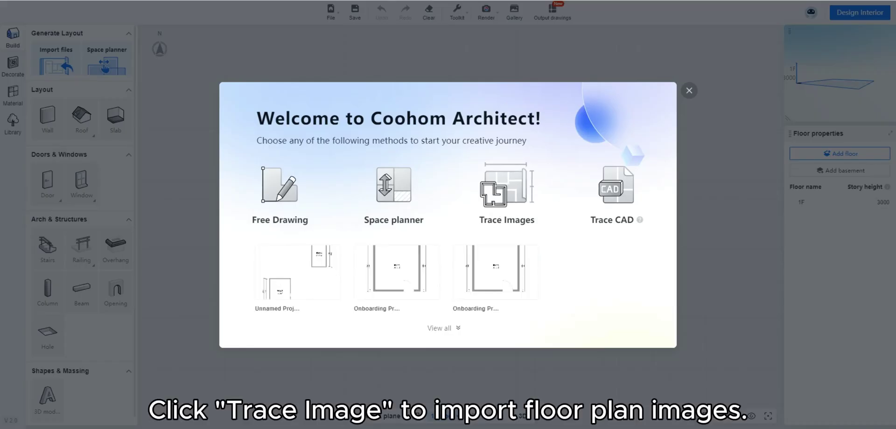
left_click(507, 192)
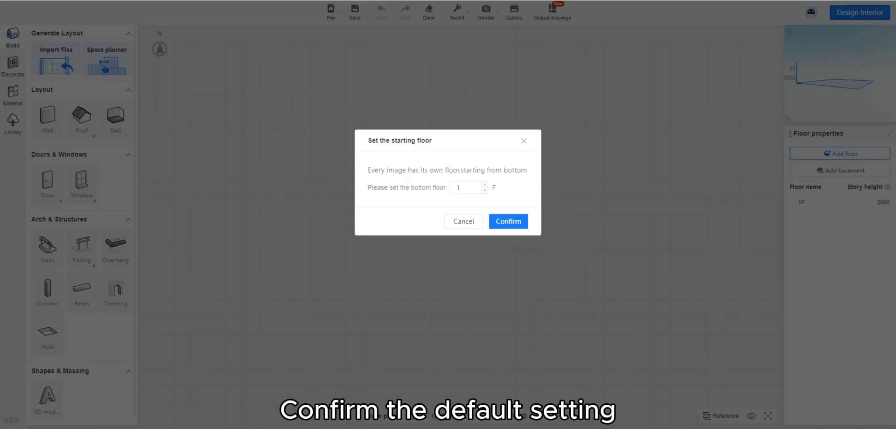
left_click(508, 220)
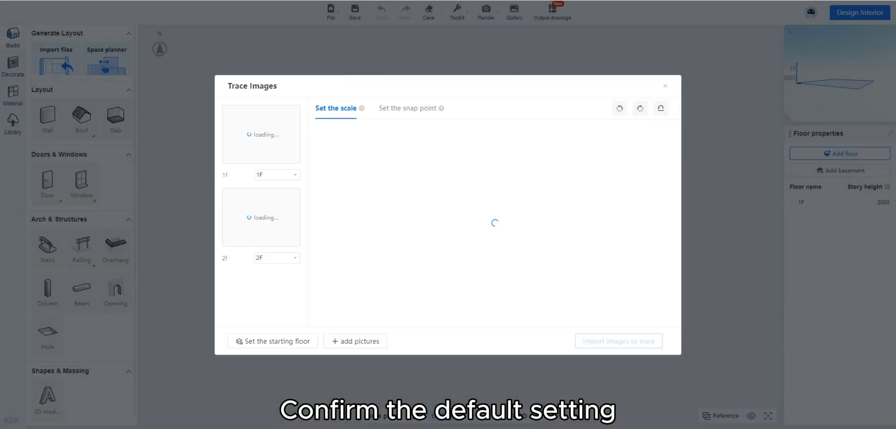
Step: Fit the scale ruler along the 1F plan's 42'-0" side dimension and set its length to 12800 mm
scroll(495, 205, "up", 4)
left_click_drag(494, 205, 516, 229)
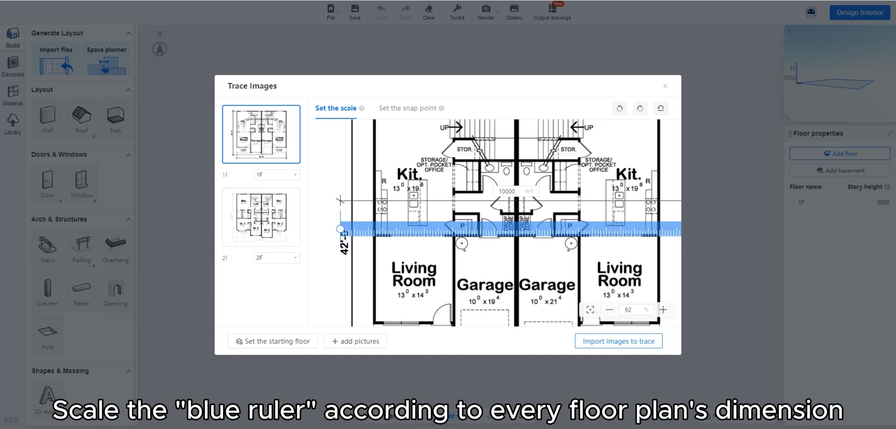
scroll(516, 229, "down", 3)
left_click_drag(516, 262, 518, 252)
left_click_drag(518, 219, 527, 155)
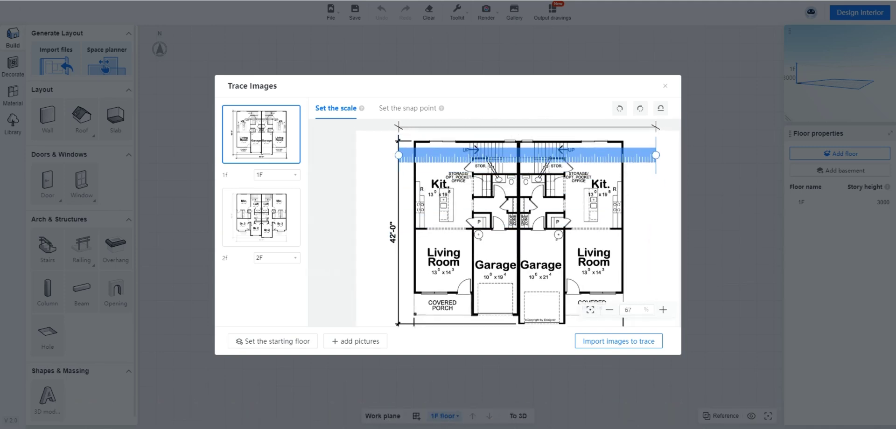
left_click_drag(655, 155, 417, 323)
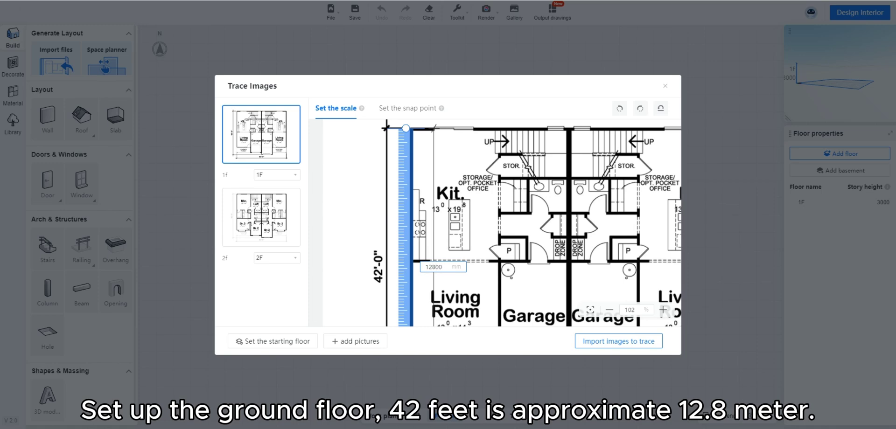
Step: Fit the scale ruler along the 2F plan's 42'-0" side dimension and set its length to 12800 mm
left_click(261, 218)
scroll(377, 168, "down", 6)
left_click_drag(434, 228, 447, 181)
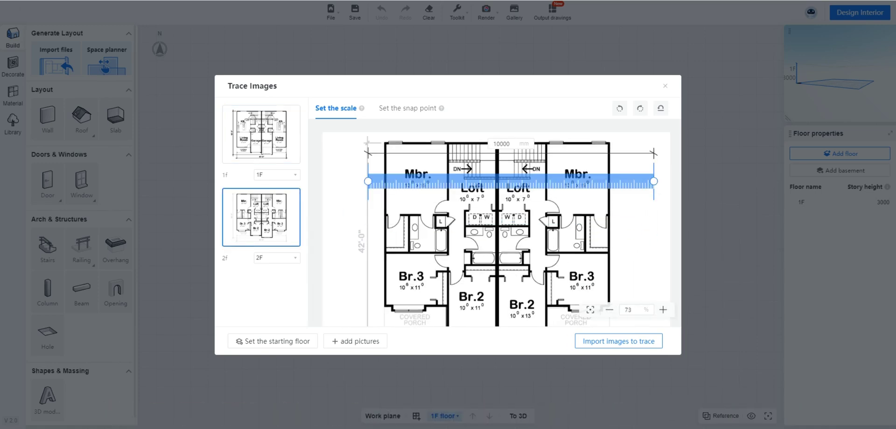
left_click_drag(368, 181, 387, 194)
left_click_drag(653, 181, 381, 308)
scroll(380, 252, "up", 6)
left_click_drag(387, 205, 480, 305)
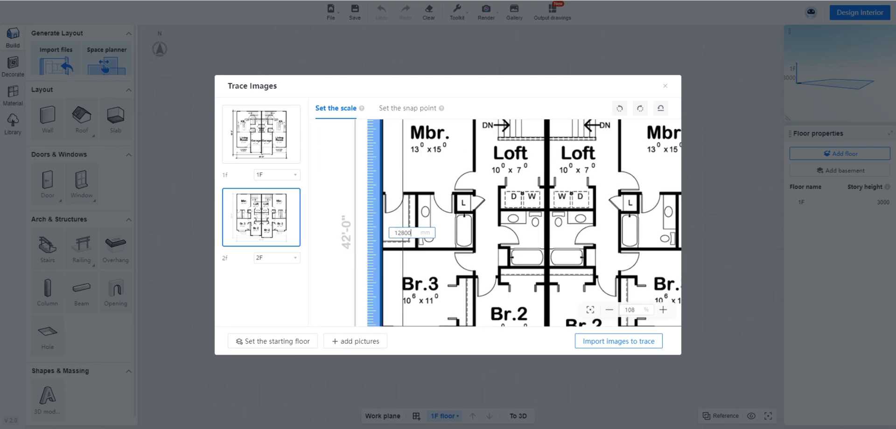
key("Return")
scroll(545, 242, "down", 11)
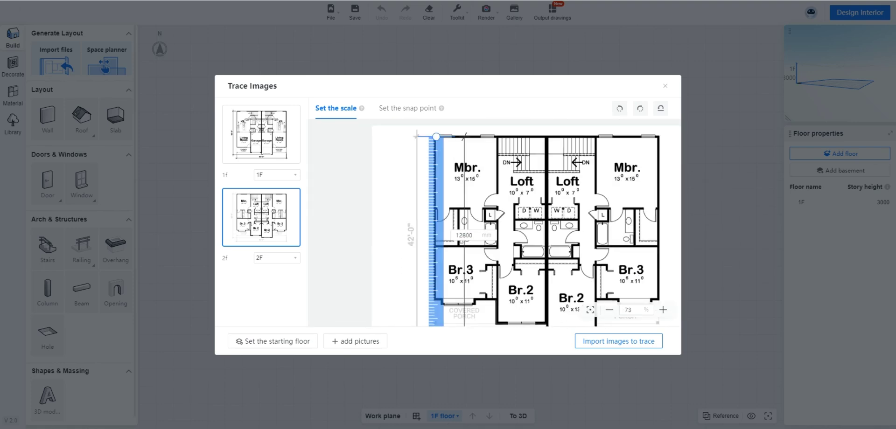
scroll(508, 140, "up", 10)
scroll(555, 280, "down", 3)
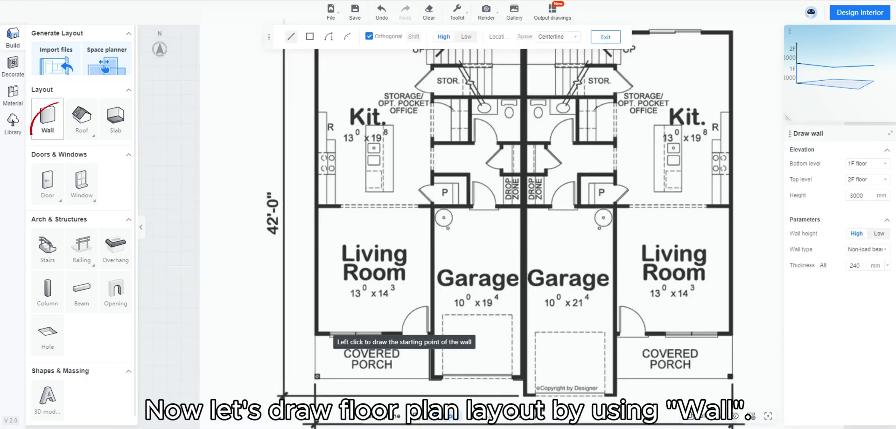
scroll(321, 326, "up", 1)
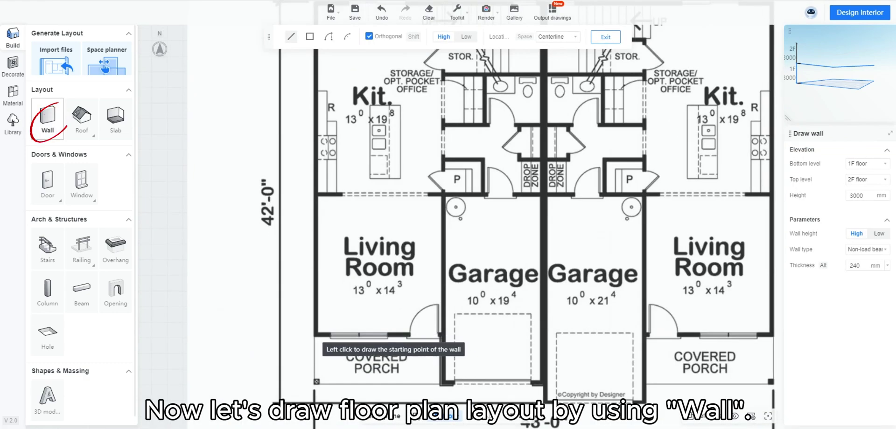
left_click(316, 334)
scroll(324, 253, "down", 3)
middle_click_drag(321, 100, 306, 190)
scroll(305, 189, "up", 3)
scroll(304, 156, "down", 1)
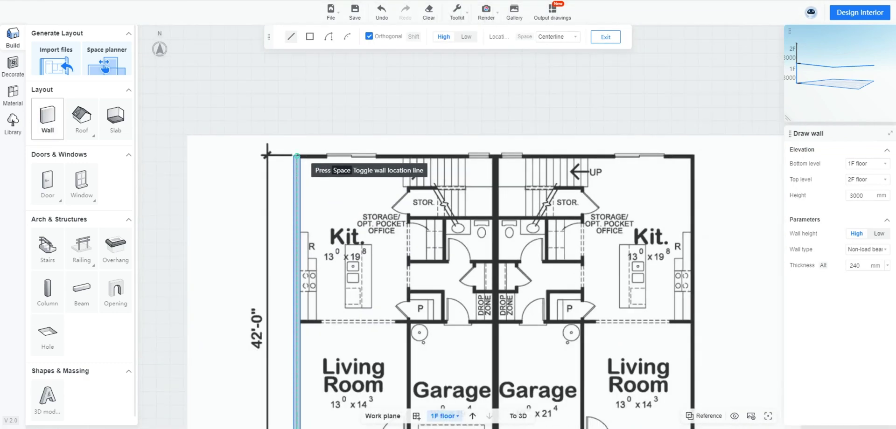
scroll(297, 155, "down", 3)
scroll(298, 156, "up", 3)
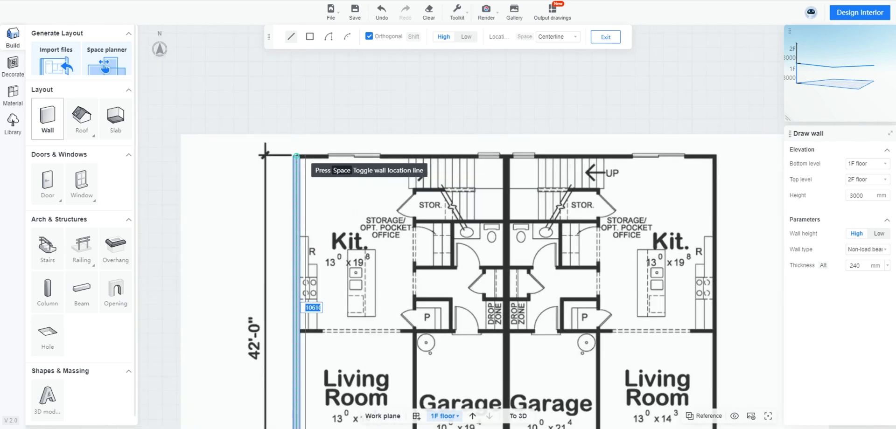
right_click(307, 182)
Step: Set the wall thickness to 120 mm and draw the left unit's outer side wall from the Living Room front corner to the rear corner
left_click(887, 266)
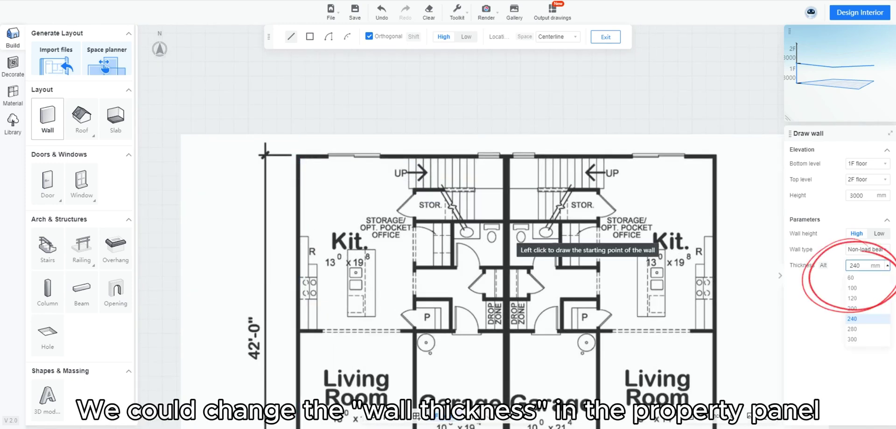
left_click(853, 298)
scroll(382, 259, "down", 4)
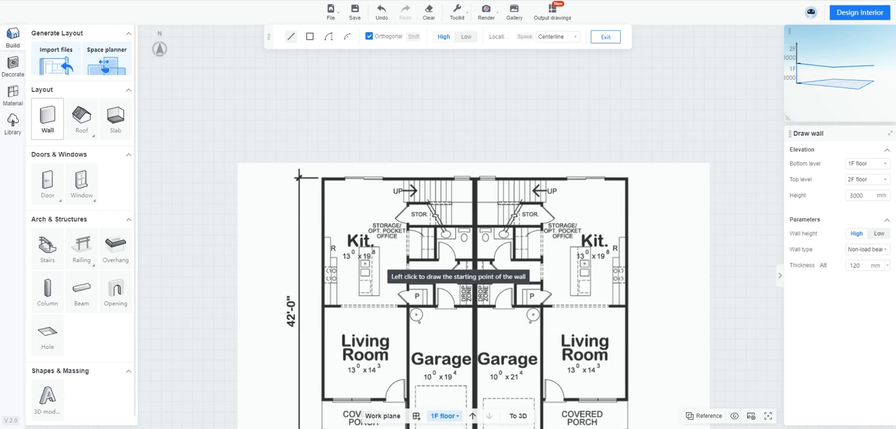
scroll(311, 345, "up", 8)
left_click(311, 344)
scroll(311, 345, "down", 8)
scroll(311, 187, "up", 4)
scroll(295, 278, "down", 5)
scroll(293, 211, "up", 5)
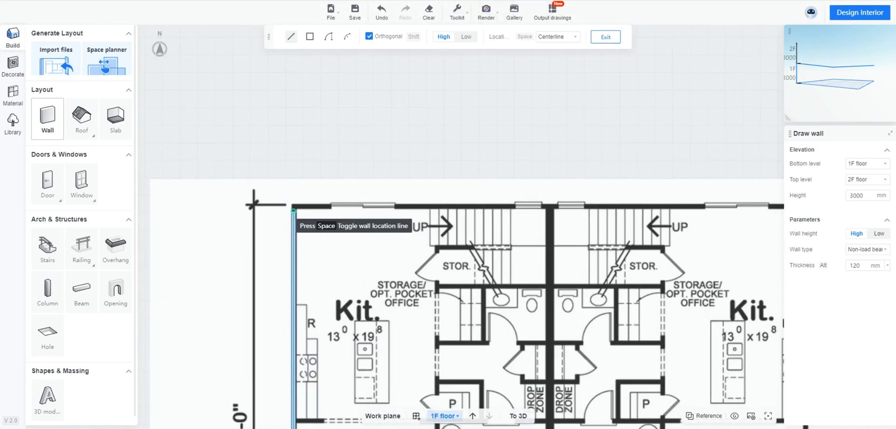
left_click(293, 205)
Step: Continue the exterior wall along the plan's rear, down the right unit's outer side and across the front of its Living Room
scroll(420, 196, "down", 3)
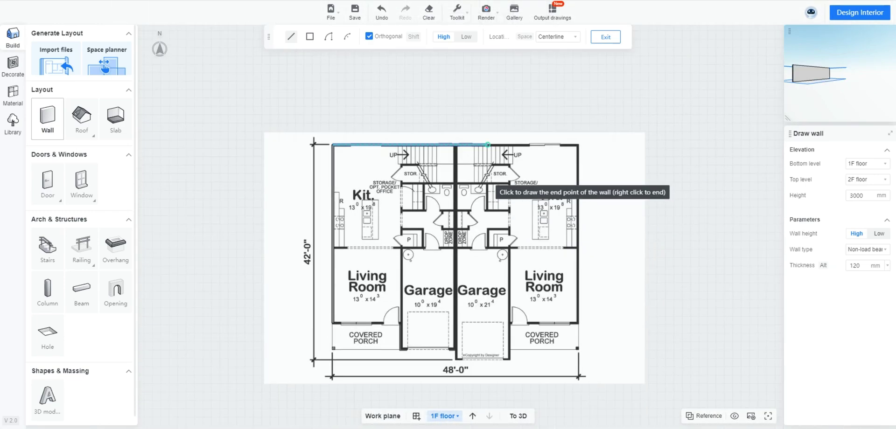
scroll(513, 163, "up", 3)
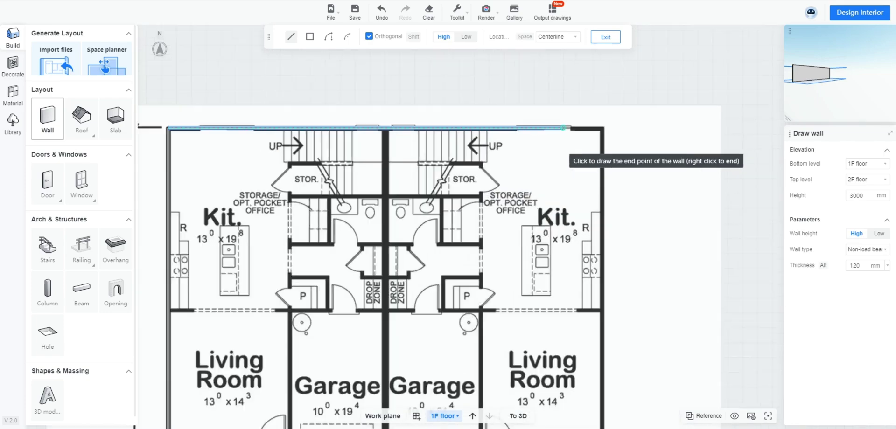
left_click(602, 127)
scroll(592, 200, "down", 2)
scroll(596, 279, "up", 3)
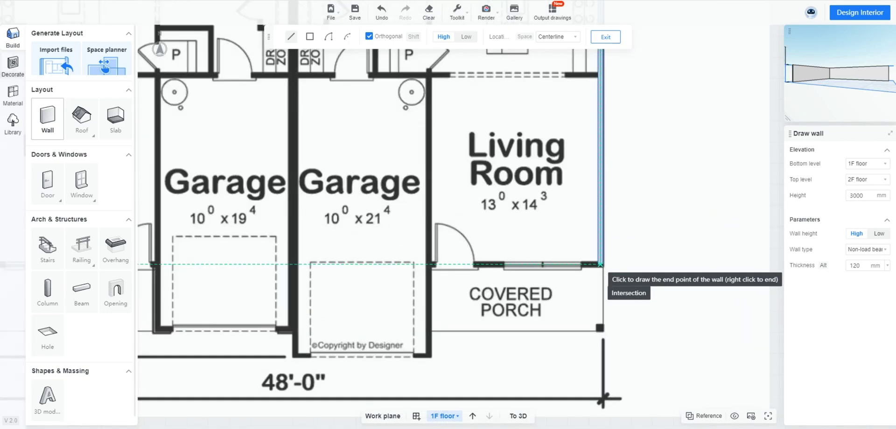
left_click(601, 265)
left_click(427, 264)
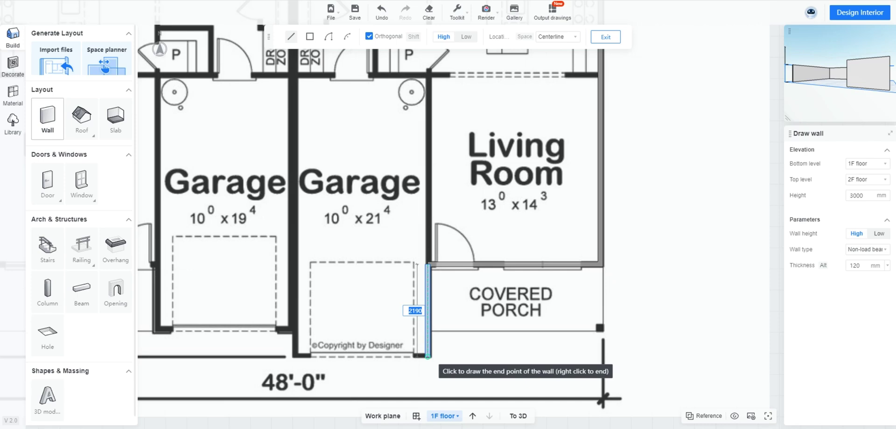
Step: Continue the exterior wall around the stepped fronts of both garages and close the outline at the left Living Room's front corner
left_click(428, 355)
left_click(294, 356)
left_click(294, 328)
scroll(462, 331, "down", 2)
scroll(420, 331, "up", 1)
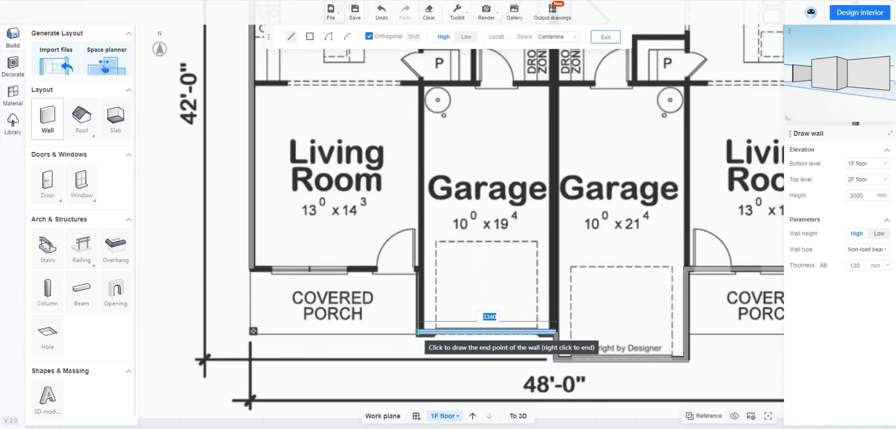
left_click(420, 332)
left_click(420, 269)
left_click(253, 269)
scroll(401, 200, "down", 4)
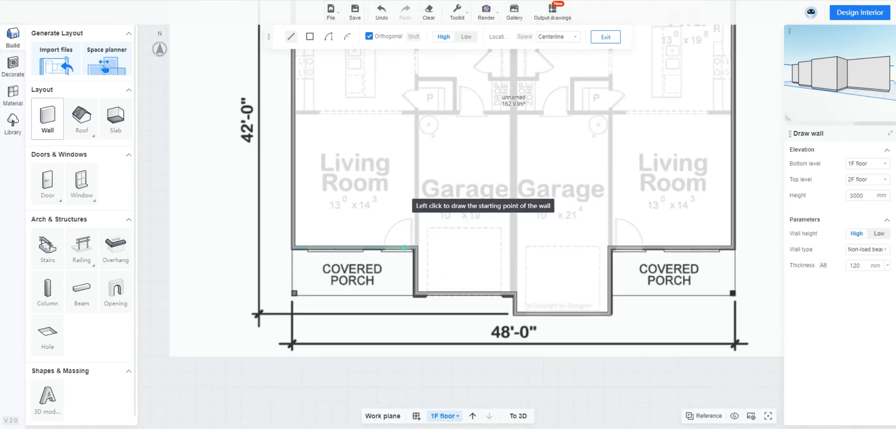
Step: Draw a 240 mm thick dividing wall between the two units, from the rear wall's midpoint to the step between the garage fronts
scroll(466, 199, "up", 1)
left_click(884, 265)
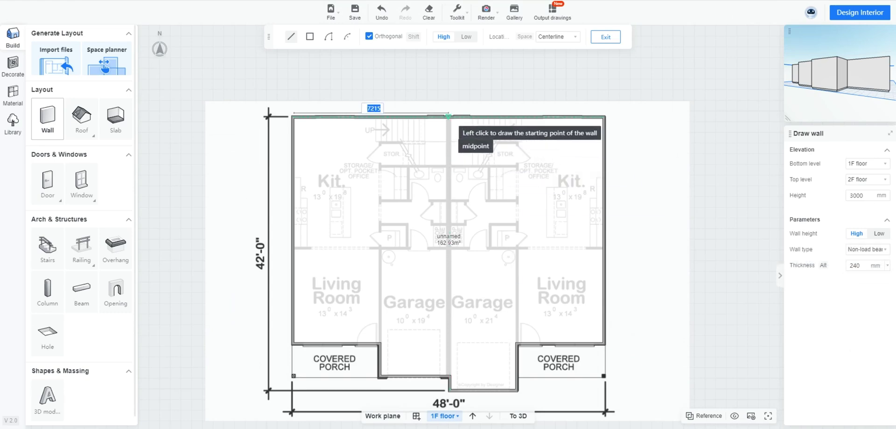
left_click(449, 117)
middle_click_drag(449, 262, 449, 165)
scroll(448, 261, "up", 7)
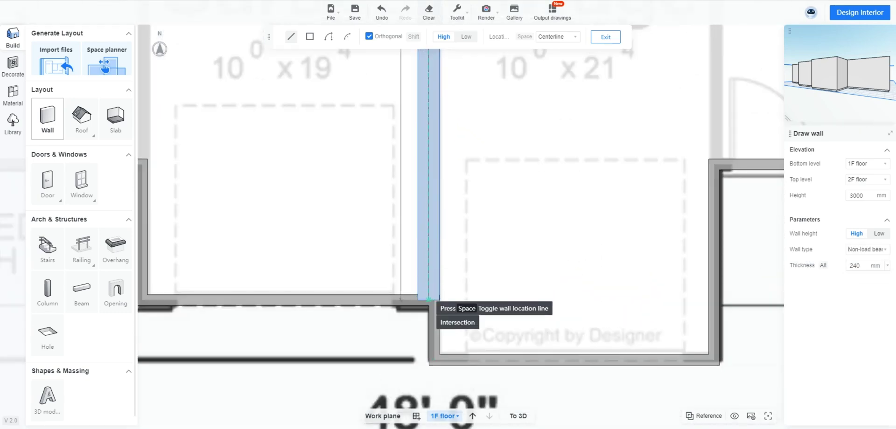
left_click(429, 300)
key("Escape")
Step: Align the dividing wall's face with the short exterior wall segment at the step between the garages
scroll(481, 247, "down", 1)
scroll(452, 300, "up", 3)
mouse_move(457, 13)
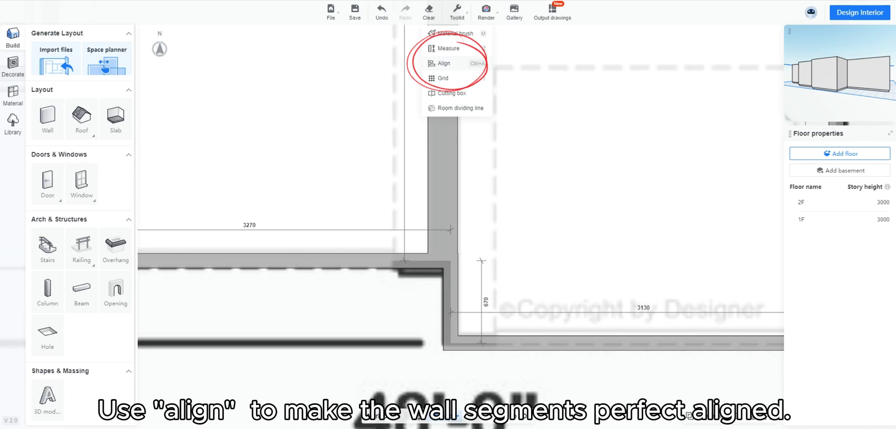
left_click(444, 63)
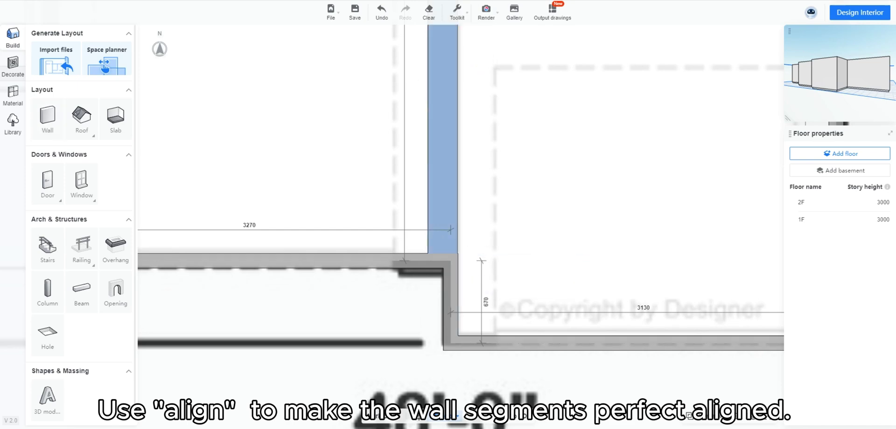
mouse_move(457, 13)
left_click(444, 62)
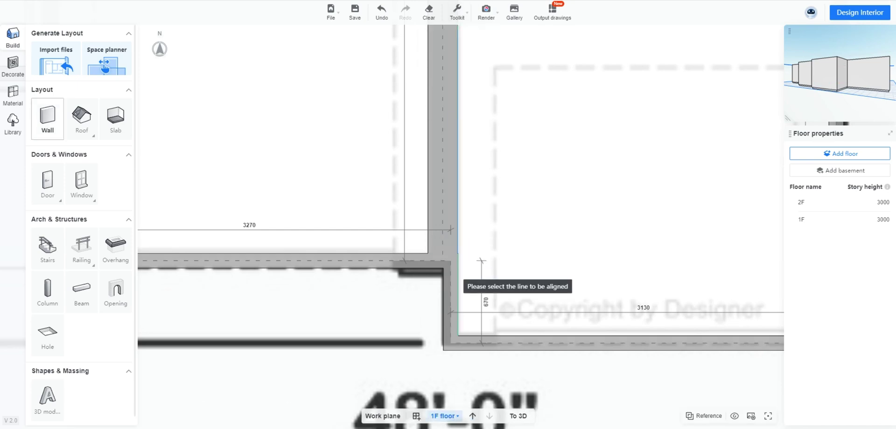
left_click(458, 279)
key("Escape")
scroll(513, 262, "down", 8)
scroll(503, 233, "up", 2)
middle_click_drag(503, 210, 543, 368)
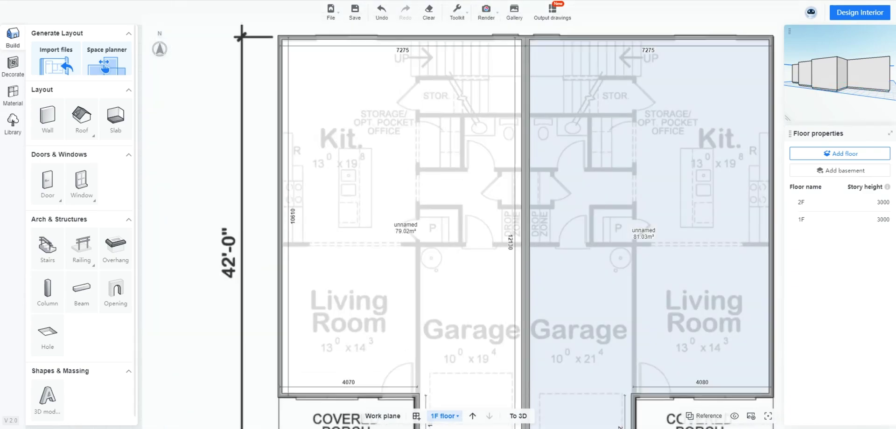
Step: Draw the left unit's 120 mm inner wall from the garage front up to the storage closet beside the stairs
left_click(48, 119)
scroll(336, 187, "down", 2)
mouse_move(397, 282)
middle_mouse_down()
mouse_move(386, 240)
mouse_move(392, 203)
middle_mouse_up()
scroll(410, 186, "up", 2)
scroll(375, 310, "up", 5)
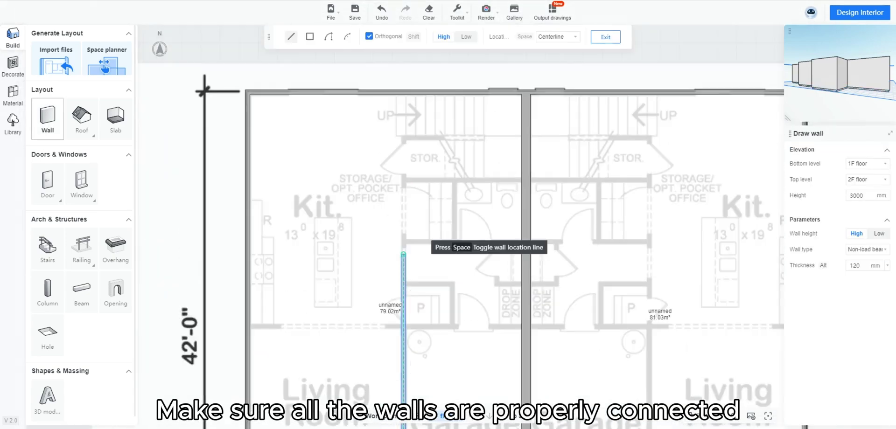
scroll(401, 179, "up", 3)
left_click(396, 177)
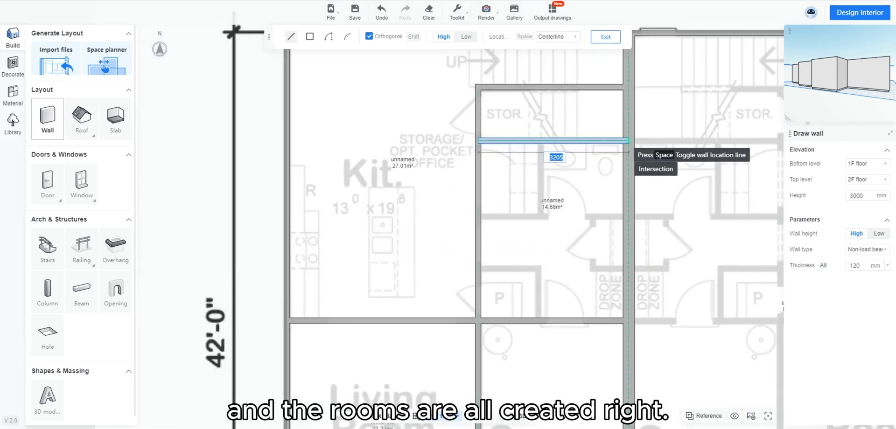
Step: Draw the left unit's walls above and below the bathroom, plus the partition between the bathroom and the storage office
left_click(629, 140)
left_click(478, 217)
left_click(628, 217)
left_click(541, 140)
left_click(541, 217)
Step: Draw the two walls enclosing the small closet above the left unit's Drop Zone
scroll(681, 251, "up", 2)
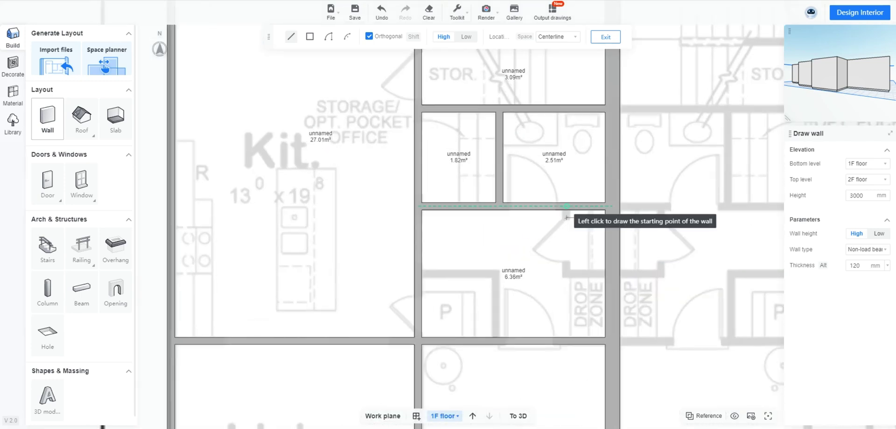
left_click(567, 206)
left_click(567, 274)
left_click(612, 274)
Step: Draw the cross wall in the right unit that separates the Kitchen area from the Garage and Living Room
scroll(504, 237, "down", 4)
middle_click_drag(560, 238, 298, 261)
left_click(309, 322)
left_click(569, 322)
Step: Draw the right unit's inner wall up to the storage closet corner and across to the dividing wall below the stairs
scroll(469, 238, "down", 2)
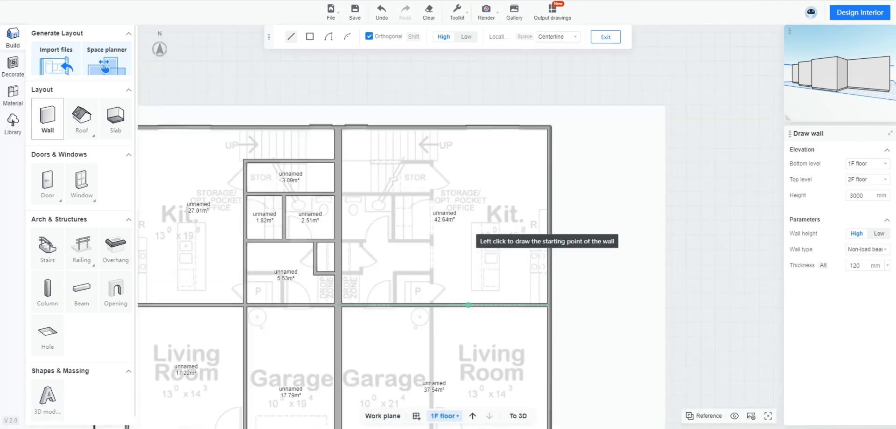
scroll(481, 288, "up", 3)
mouse_move(469, 306)
middle_mouse_down()
mouse_move(476, 190)
mouse_move(437, 296)
middle_mouse_up()
left_click(436, 341)
scroll(437, 280, "down", 3)
scroll(436, 168, "up", 5)
left_click(437, 173)
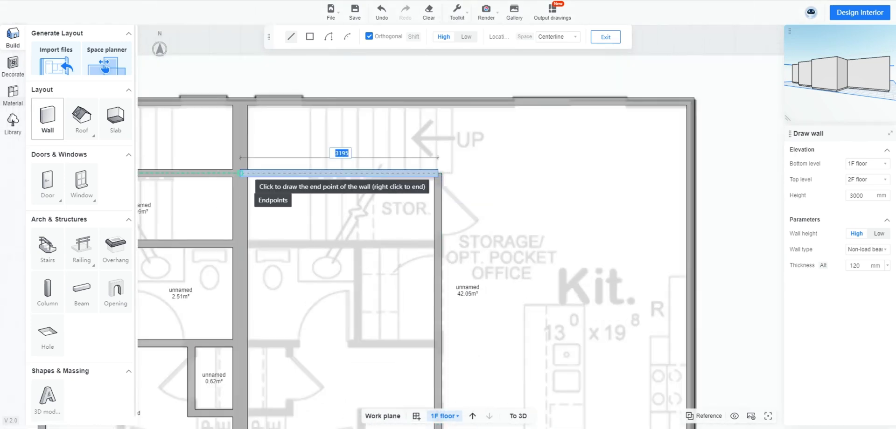
left_click(241, 174)
scroll(241, 173, "down", 3)
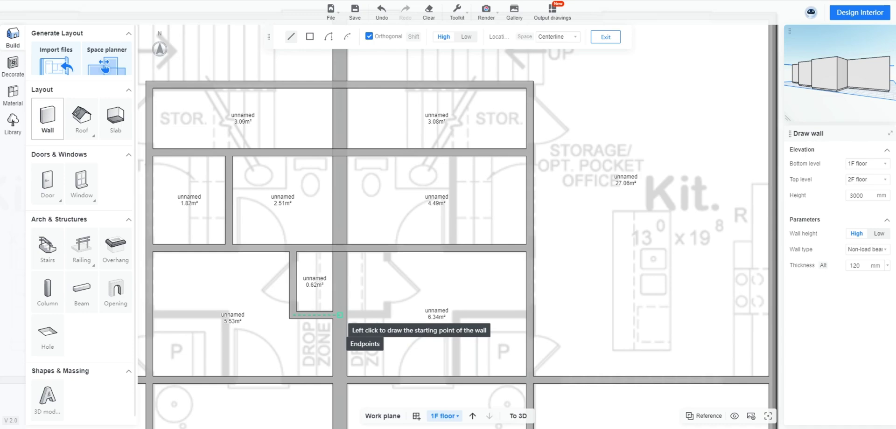
Step: Draw the right unit's closet walls above its Drop Zone and the partition between its bathroom and the storage office
left_click(340, 315)
left_click(387, 316)
left_click(387, 248)
left_click(453, 249)
left_click(453, 152)
scroll(443, 182, "down", 5)
scroll(467, 327, "up", 2)
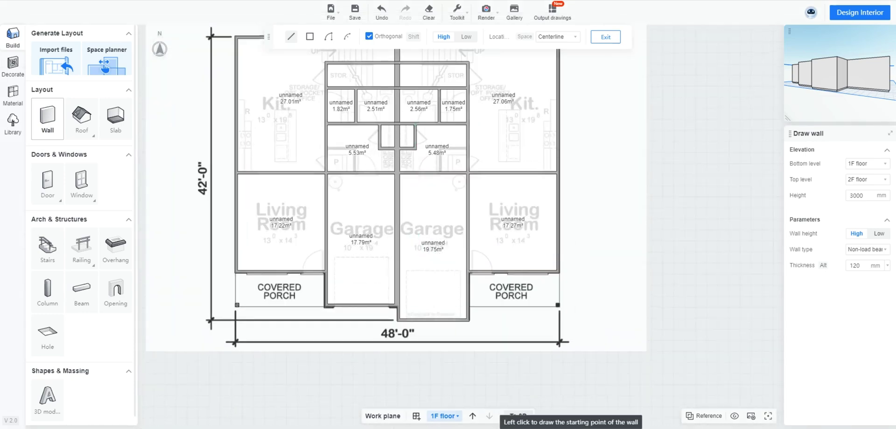
Step: Check the first-floor walls in 3D and return to the 2D plan on the 2F floor level
left_click(517, 416)
left_click_drag(490, 224, 530, 210)
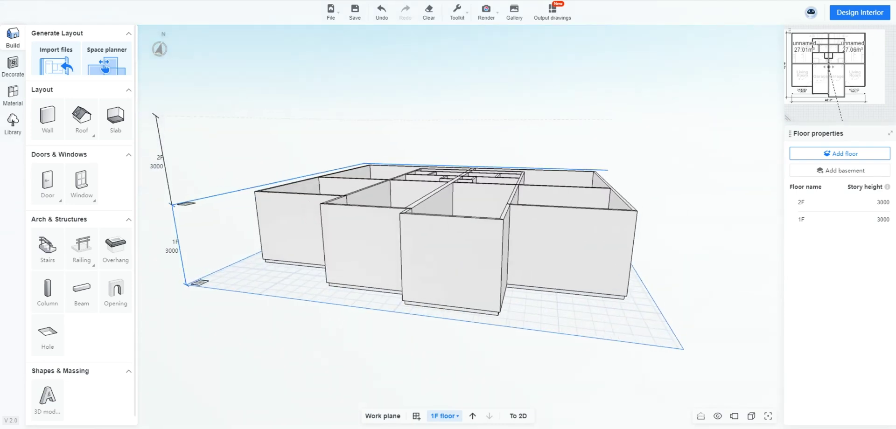
left_click(518, 416)
left_click(444, 416)
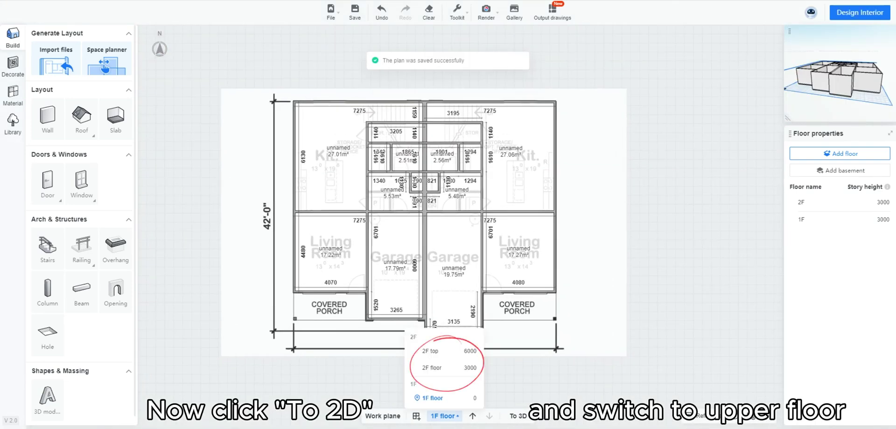
left_click(431, 367)
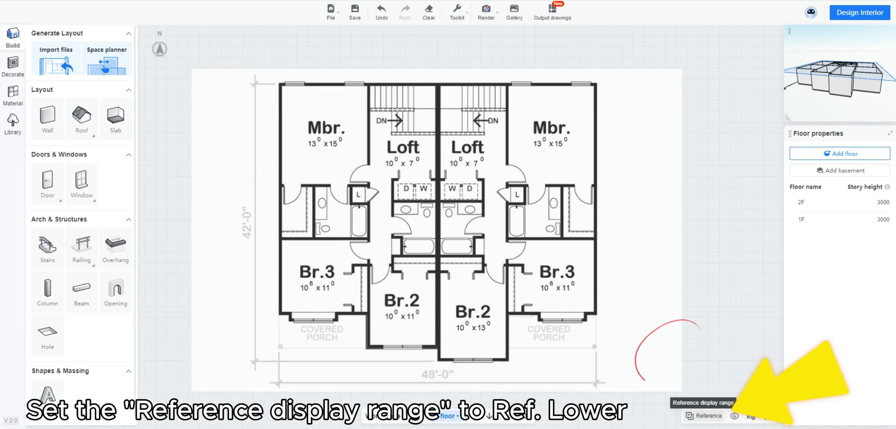
Step: Set the reference display range to Ref. Lower and make the second-floor plan image more transparent
left_click(705, 415)
left_click(704, 416)
left_click(734, 416)
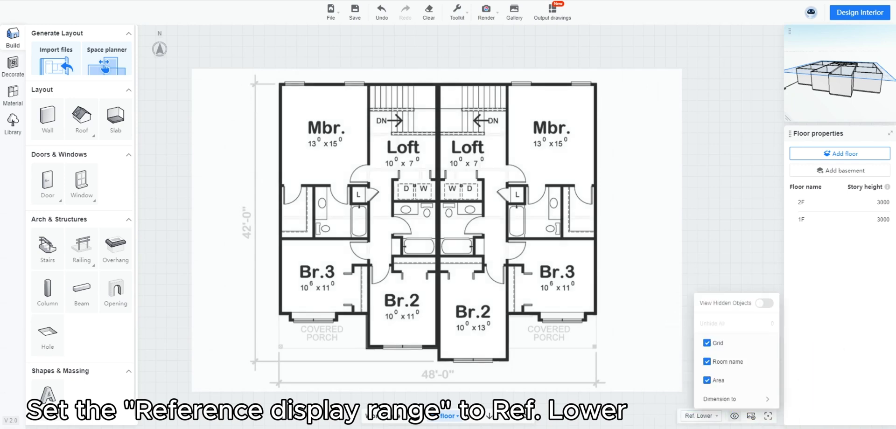
left_click(735, 415)
left_click(751, 415)
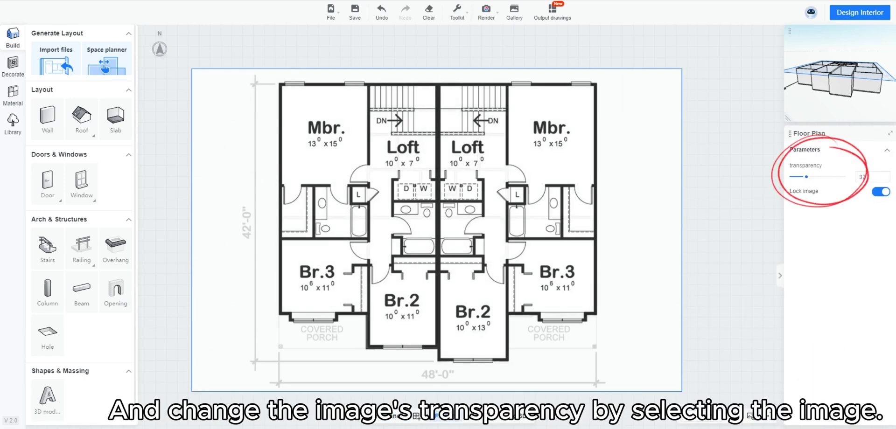
left_click(412, 145)
scroll(412, 146, "up", 3)
mouse_move(355, 280)
left_mouse_down()
mouse_move(399, 264)
mouse_move(398, 220)
left_mouse_up()
scroll(394, 364, "up", 6)
scroll(368, 401, "down", 5)
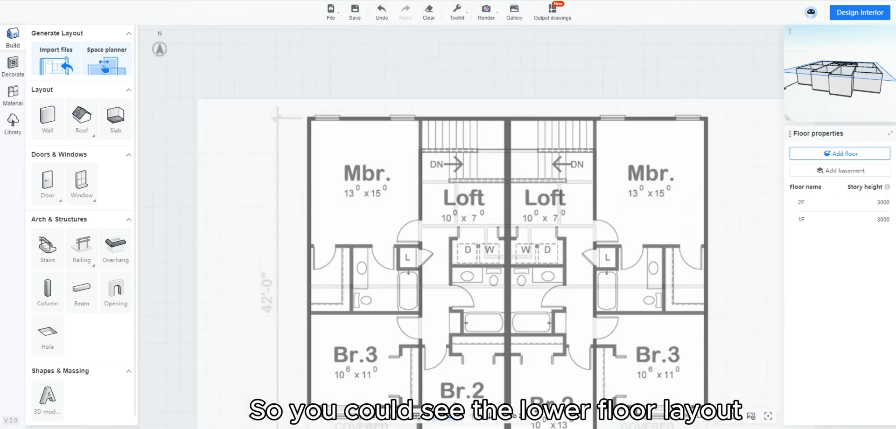
Step: Draw the second floor's back exterior wall across both units, tracing the image and snapping to the lower floor's corners
left_click(47, 119)
scroll(293, 133, "up", 2)
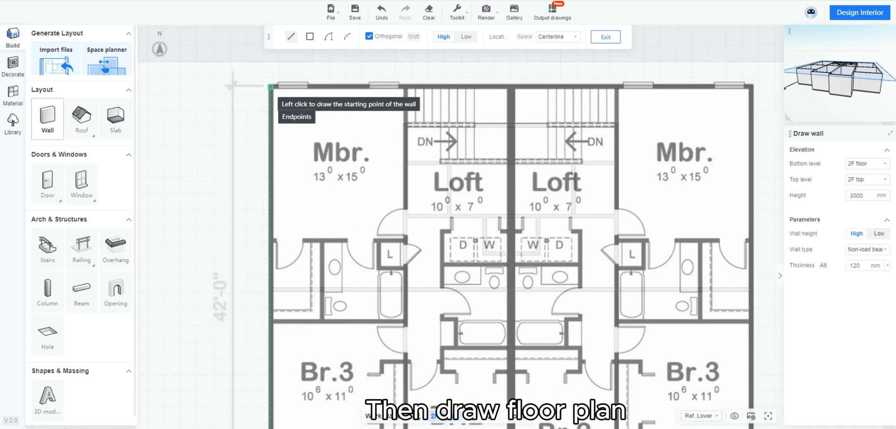
left_click(271, 89)
scroll(443, 109, "down", 2)
middle_click_drag(651, 123, 507, 128)
left_click(549, 97)
Step: Draw the right unit's outer side wall and the front wall of its Br.3 along the covered porch
middle_click_drag(544, 327, 565, 243)
scroll(565, 244, "up", 2)
scroll(566, 322, "up", 2)
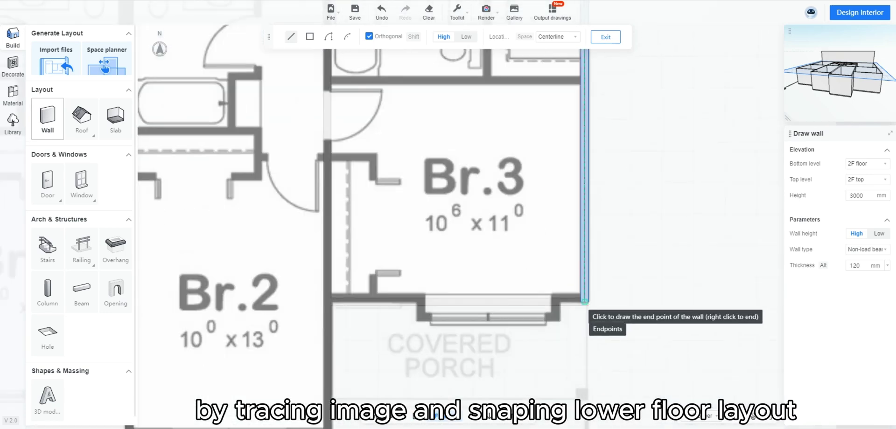
left_click(586, 303)
left_click(330, 303)
Step: Draw the exterior walls around the projecting front of the right unit's Br.2, ending at the left unit's front line
scroll(374, 333, "down", 2)
scroll(369, 343, "down", 1)
middle_click_drag(320, 358, 418, 244)
scroll(419, 246, "up", 3)
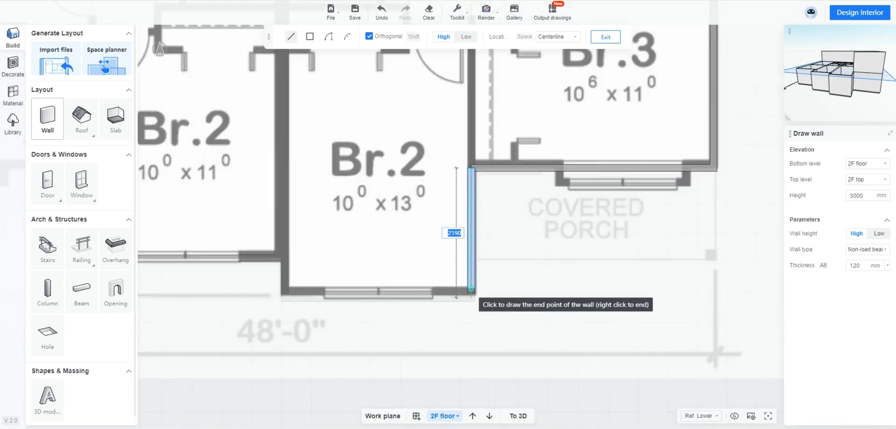
left_click(471, 299)
left_click(283, 300)
left_click(282, 257)
Step: Draw the left unit's front walls around Br.2 and along Br.3 to the outer corner at the covered porch
scroll(233, 296, "down", 3)
middle_click_drag(215, 307, 565, 337)
scroll(555, 331, "up", 2)
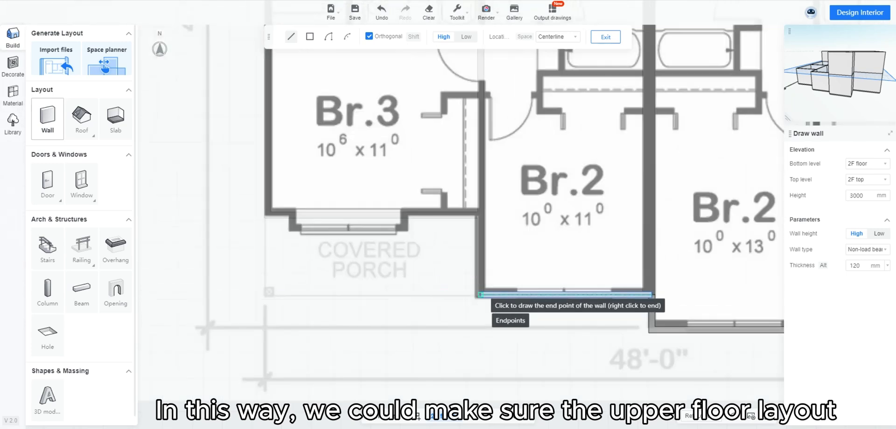
left_click(480, 294)
left_click(480, 214)
left_click(267, 215)
Step: Draw the left unit's outer side wall up to the back corner to close the second-floor perimeter
scroll(260, 296, "down", 3)
middle_click_drag(254, 93, 282, 357)
scroll(281, 280, "up", 1)
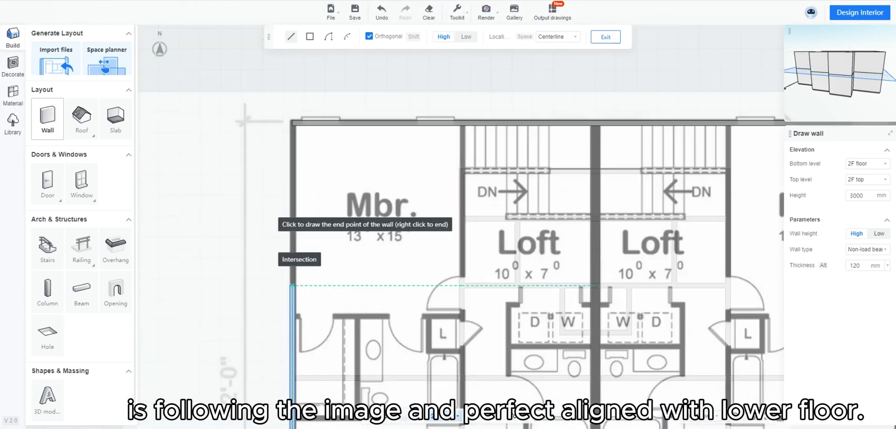
scroll(295, 130, "up", 1)
left_click(293, 124)
scroll(290, 120, "down", 2)
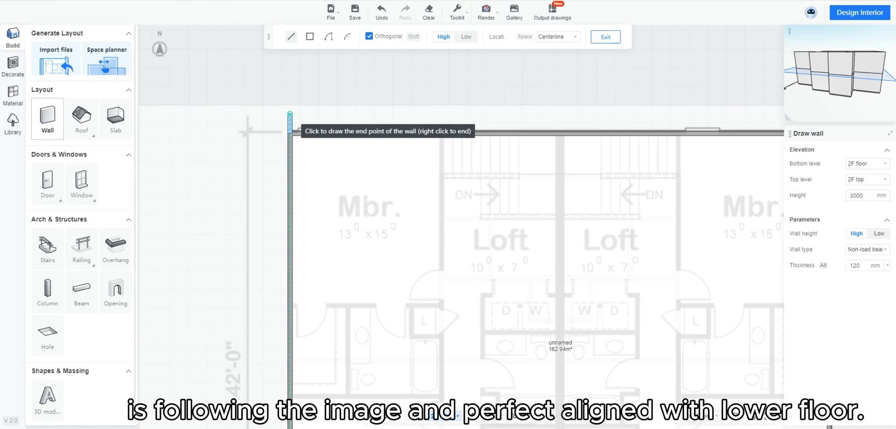
right_click(266, 138)
Step: Draw the second-floor dividing wall between the units and the right unit's main walls separating Mbr., Br.3 and the Loft side
left_click(504, 134)
left_click(470, 409)
left_click(366, 290)
scroll(304, 144, "up", 2)
left_click(270, 393)
left_click(270, 258)
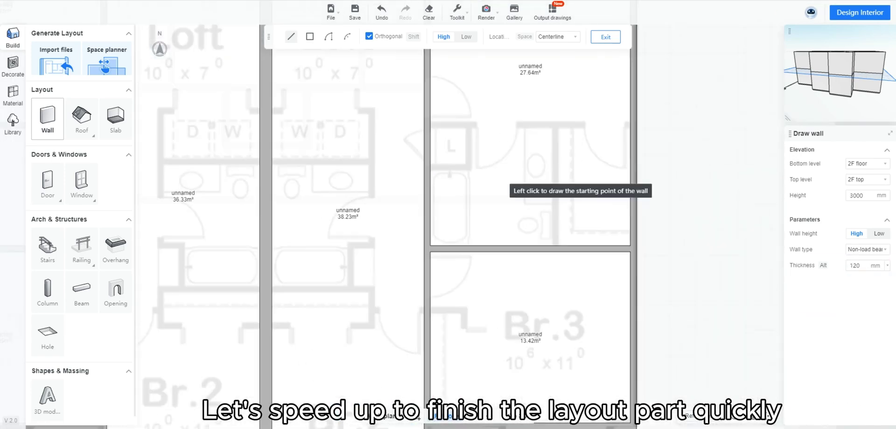
Step: Draw the remaining second-floor walls for the bedrooms, bathrooms, laundry areas and front bays of both units
left_click(392, 183)
left_click(294, 186)
scroll(298, 280, "up", 3)
left_click(266, 284)
left_click(348, 285)
scroll(348, 284, "down", 3)
left_click(514, 308)
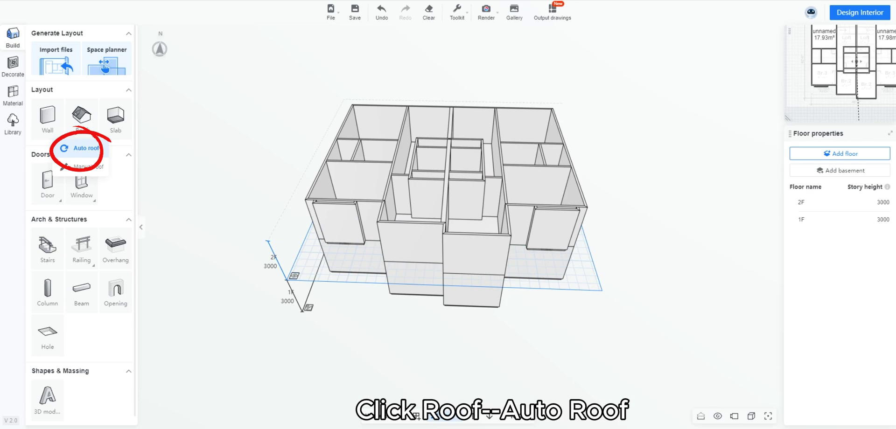
Step: Preview an automatic hip roof over the entire second-floor outline
left_click(80, 148)
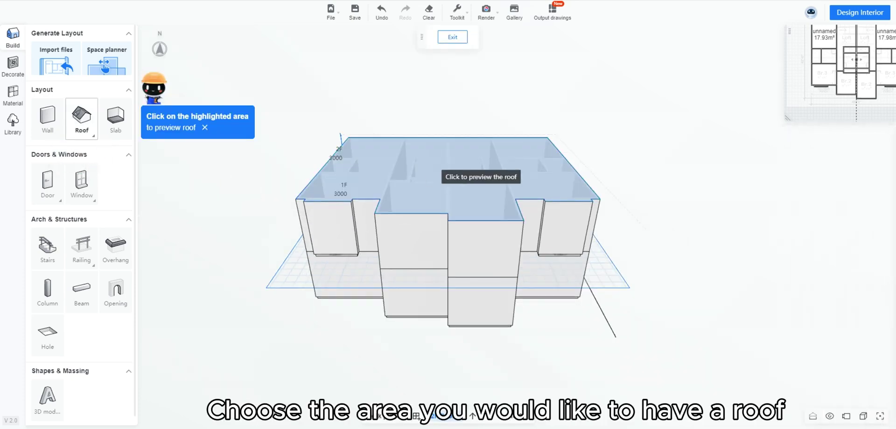
left_click(439, 172)
left_click_drag(439, 172, 528, 175)
Step: Set the roof slope to 0° at the front edges of both Br.3 bays
left_click(396, 245)
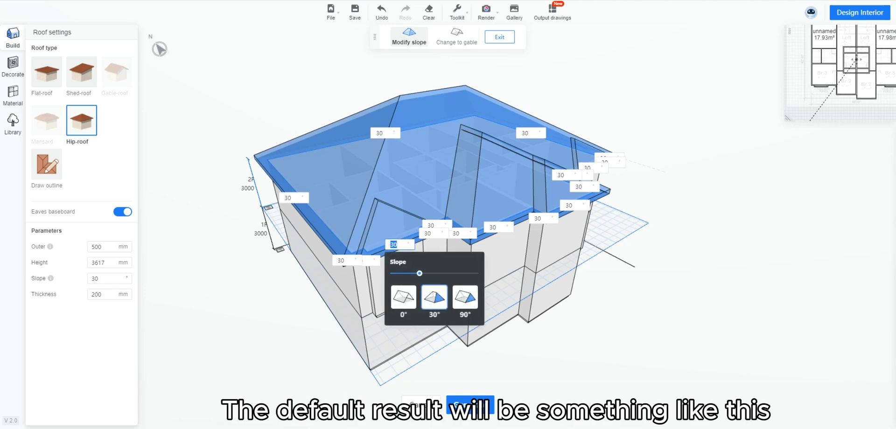
left_click(403, 298)
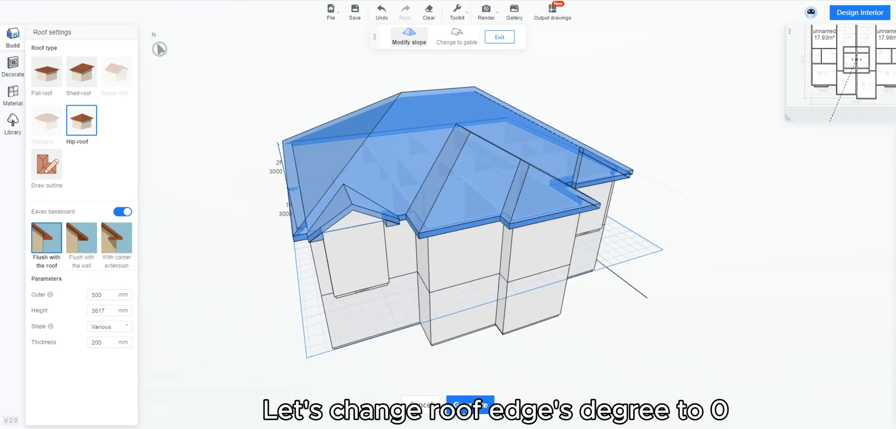
left_click(565, 218)
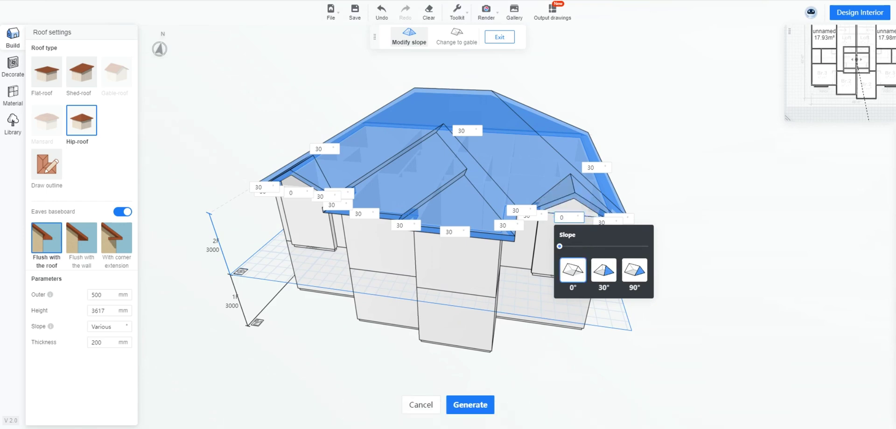
left_click(572, 326)
left_click_drag(572, 327, 640, 327)
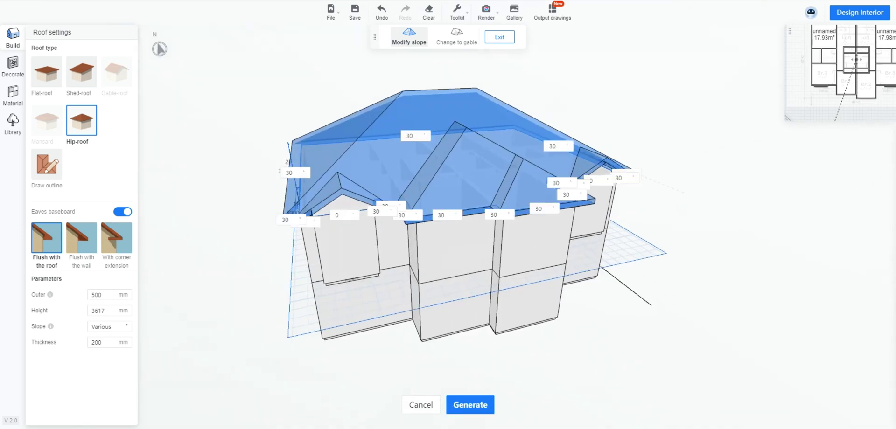
Step: Set the front roof edges of both projecting Br.2 rooms to a 0° slope and generate the roof
left_click(442, 215)
left_click(451, 269)
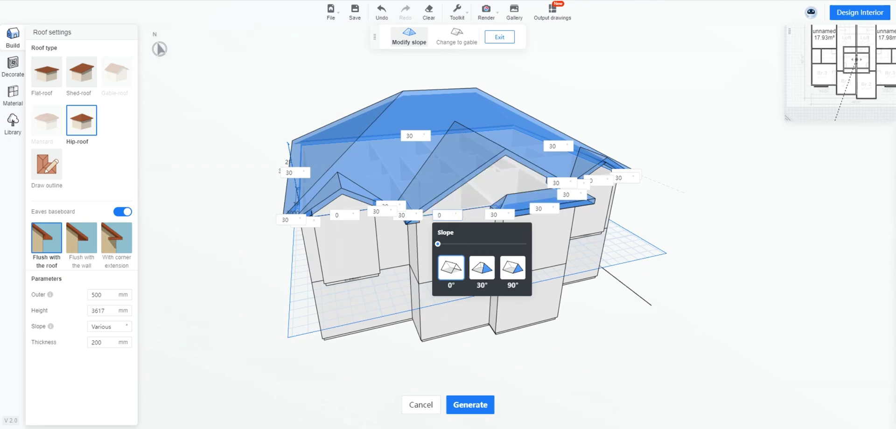
left_click(574, 326)
left_click_drag(574, 327, 545, 326)
left_click(511, 205)
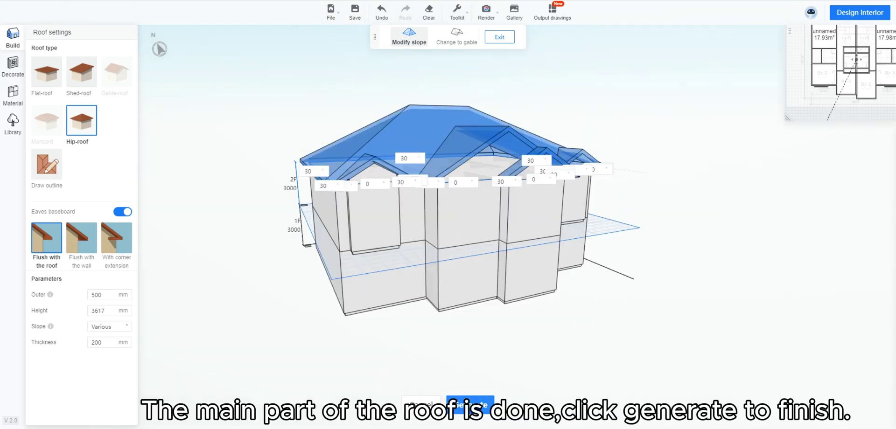
left_click(470, 405)
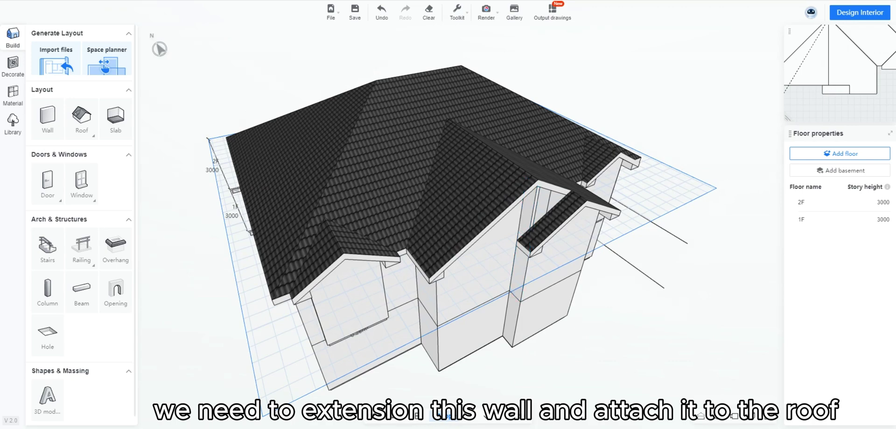
Step: Extend the left Br.2's front wall across the right Br.2 and attach that wall to the roof
middle_click_drag(536, 212, 490, 202)
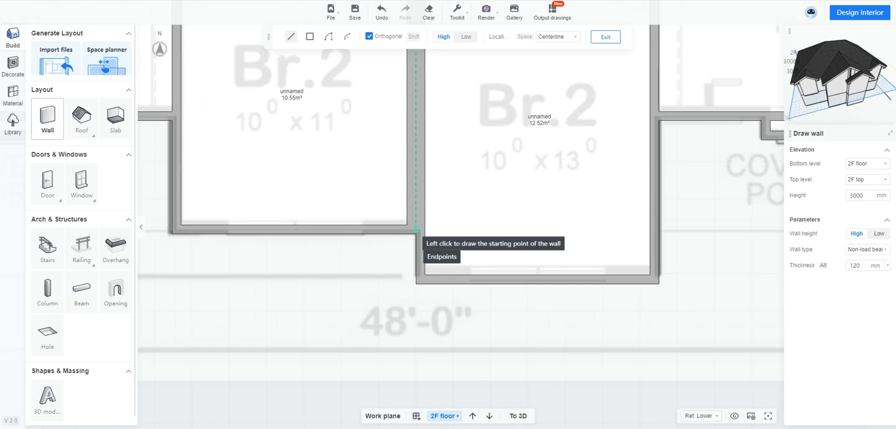
left_click(417, 230)
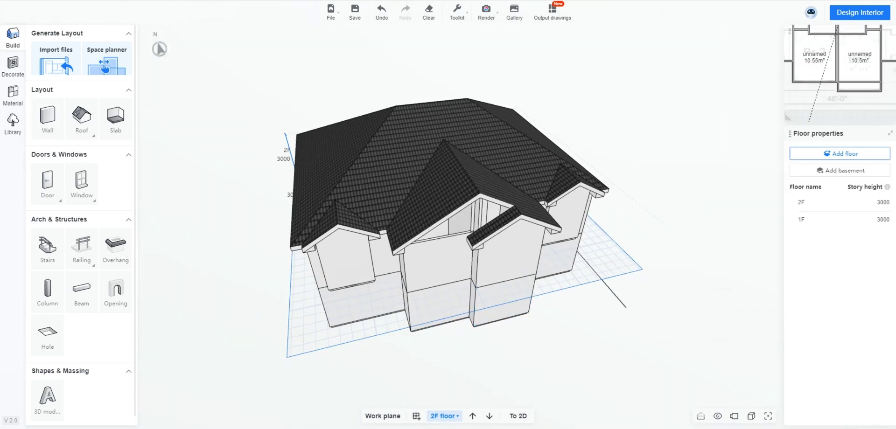
middle_click_drag(448, 242, 483, 250)
scroll(448, 242, "up", 4)
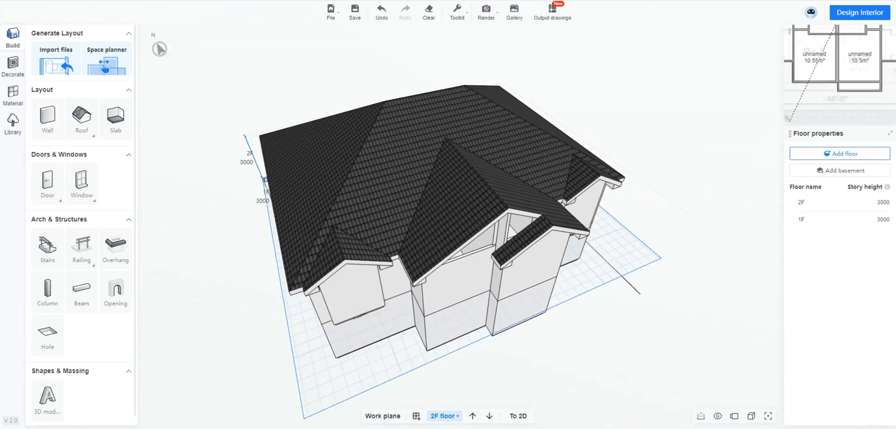
left_click(500, 287)
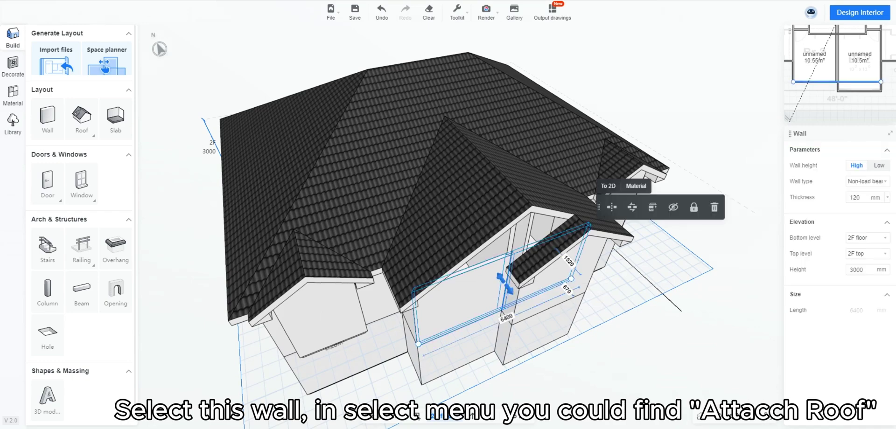
left_click(652, 207)
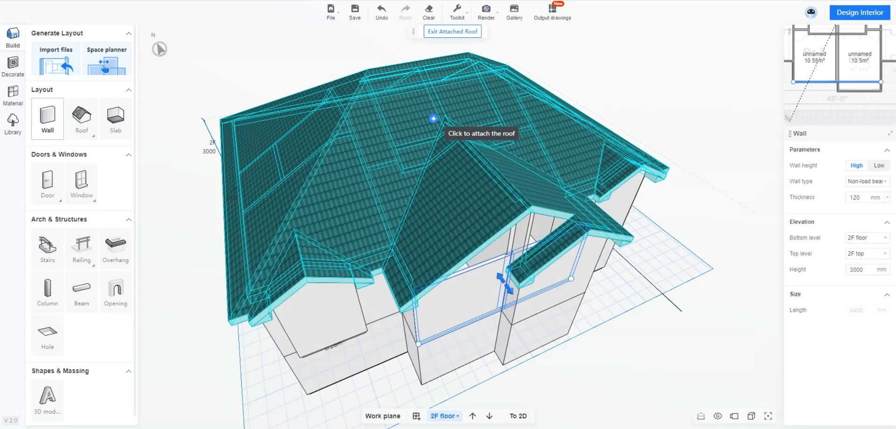
left_click(433, 119)
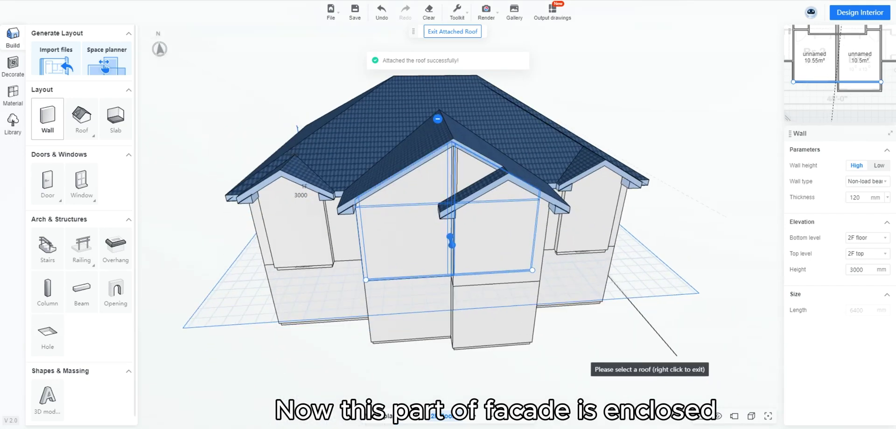
right_click(585, 358)
left_click_drag(585, 358, 672, 388)
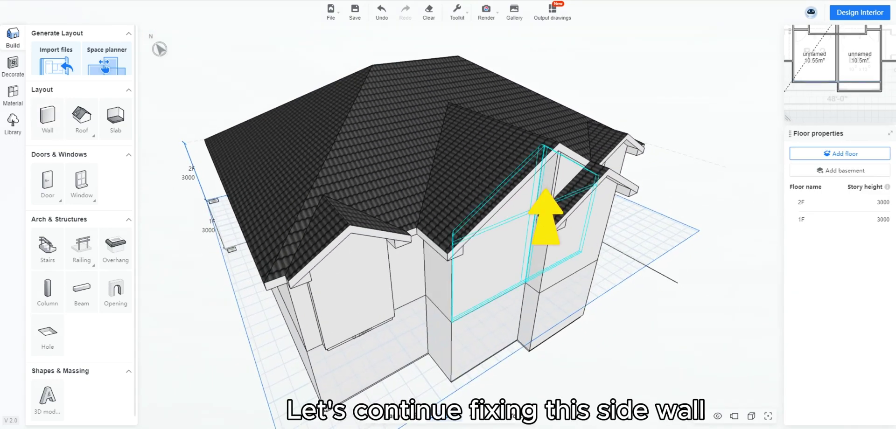
Step: Start a manual roof on 2F and draw a 550 mm deep rectangle from the small gable's ridge line to its left eave
left_click(481, 187)
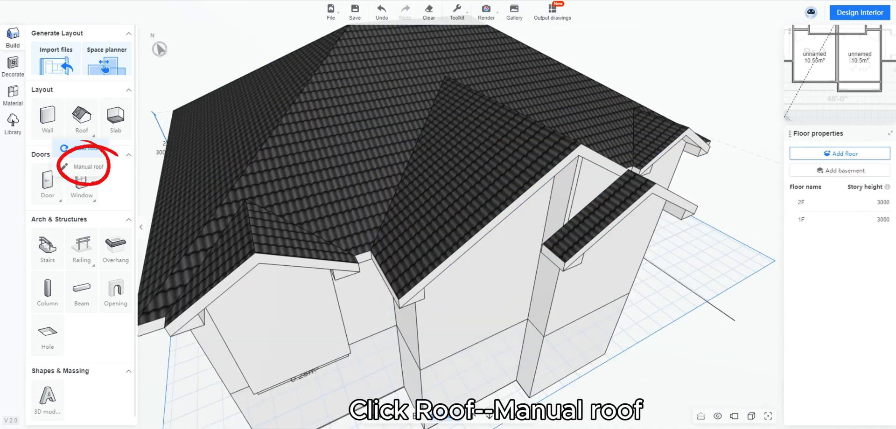
left_click(88, 166)
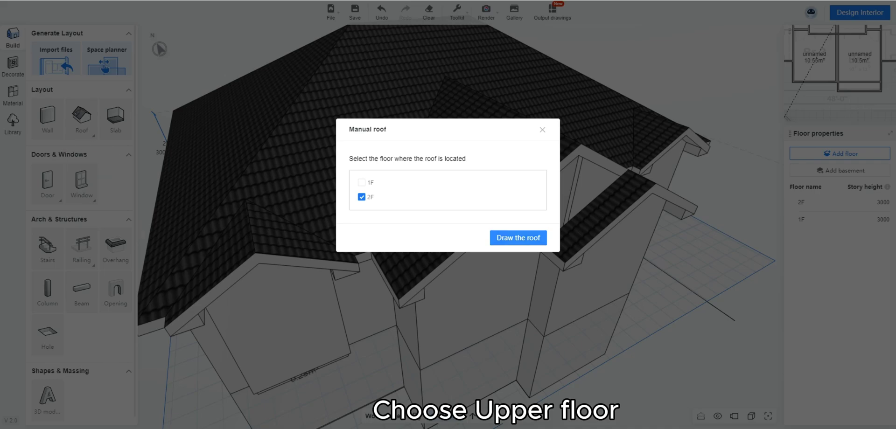
left_click(518, 238)
scroll(443, 247, "up", 2)
scroll(434, 259, "down", 5)
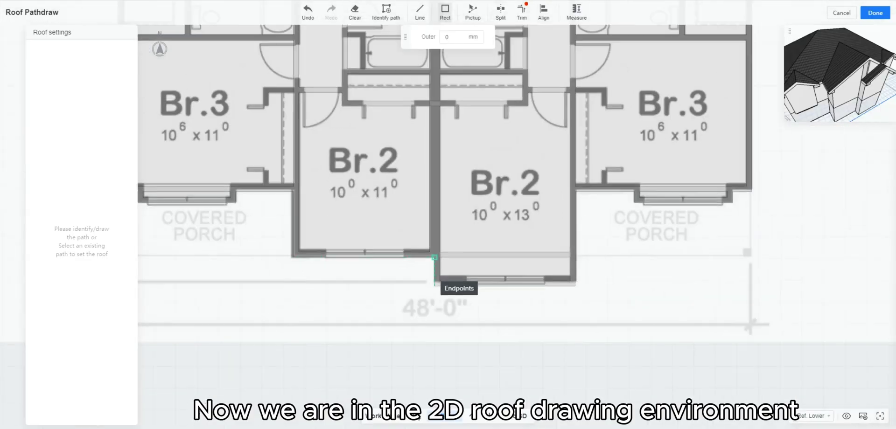
scroll(434, 258, "up", 2)
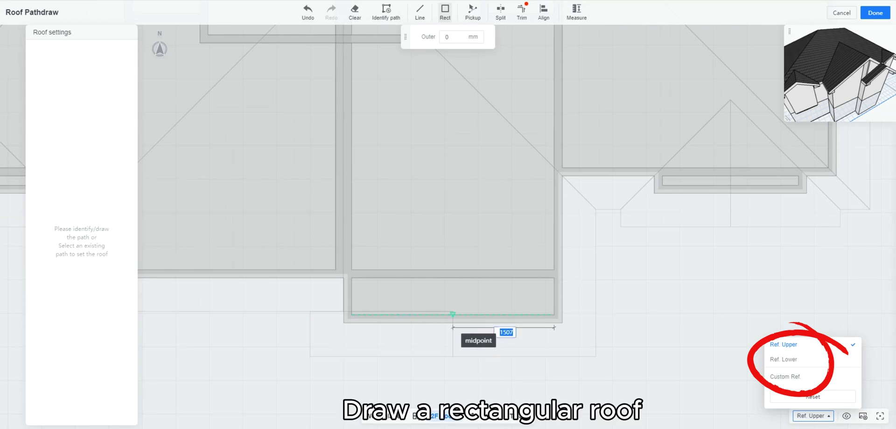
scroll(452, 314, "up", 2)
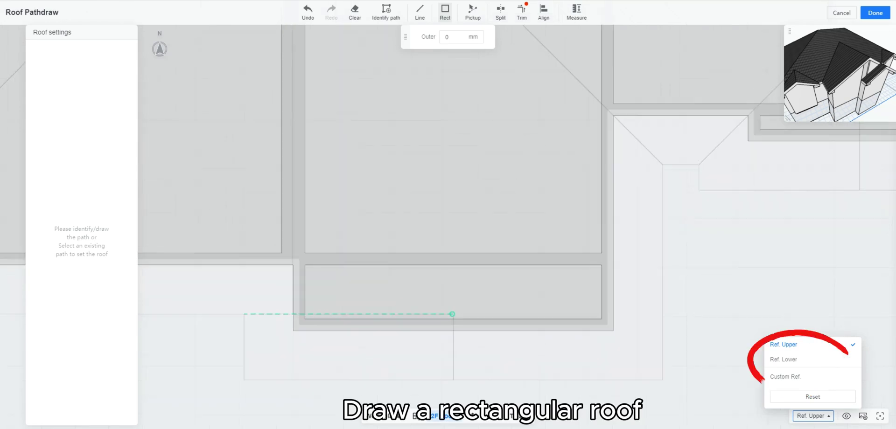
left_click(452, 314)
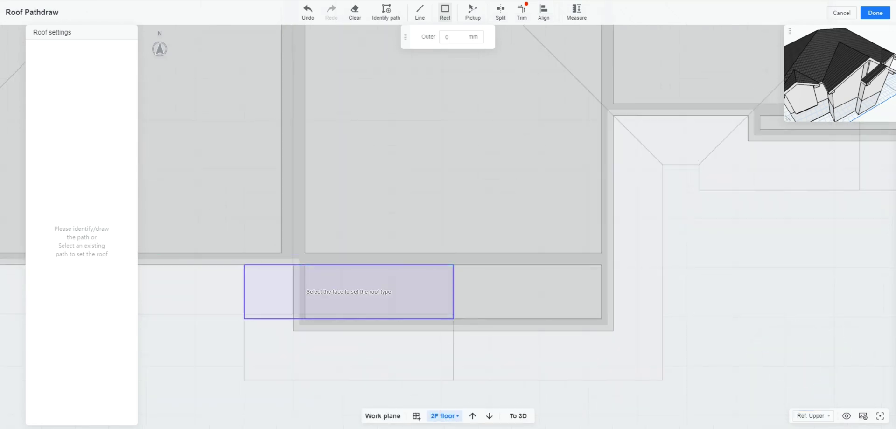
left_click(243, 265)
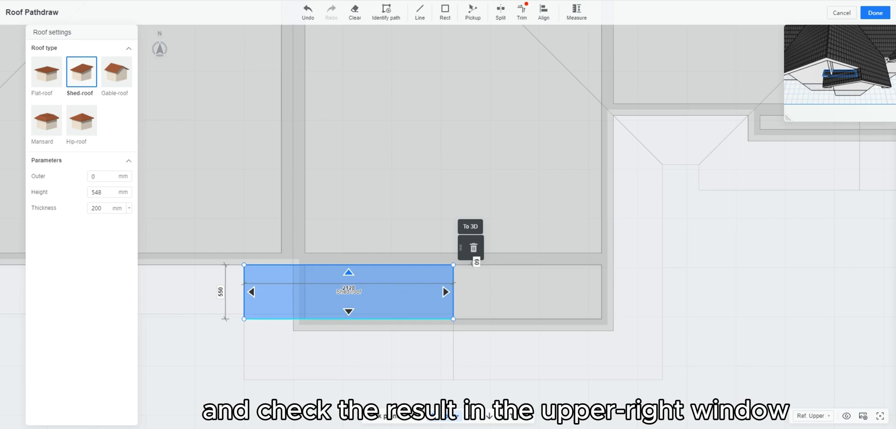
Step: Make the rectangle a shed roof with its lower edge on the left side and finish the roof drawing
left_click_drag(787, 118, 672, 373)
left_click_drag(746, 261, 821, 233)
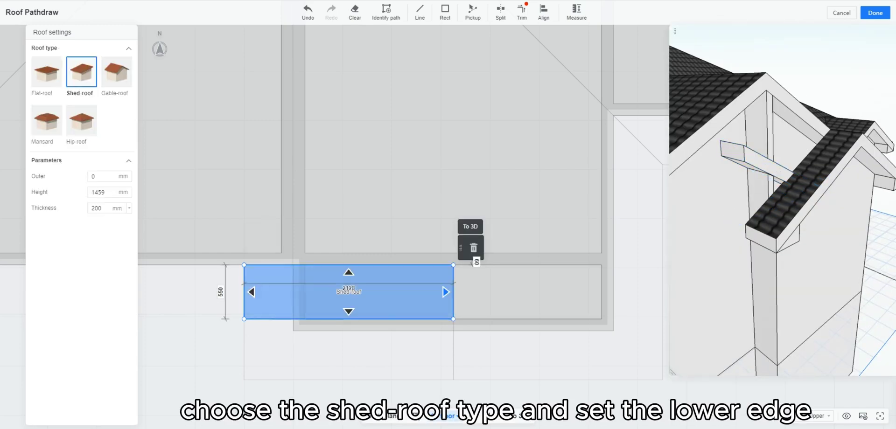
left_click(251, 292)
left_click_drag(766, 271, 758, 212)
left_click(553, 367)
scroll(553, 367, "down", 1)
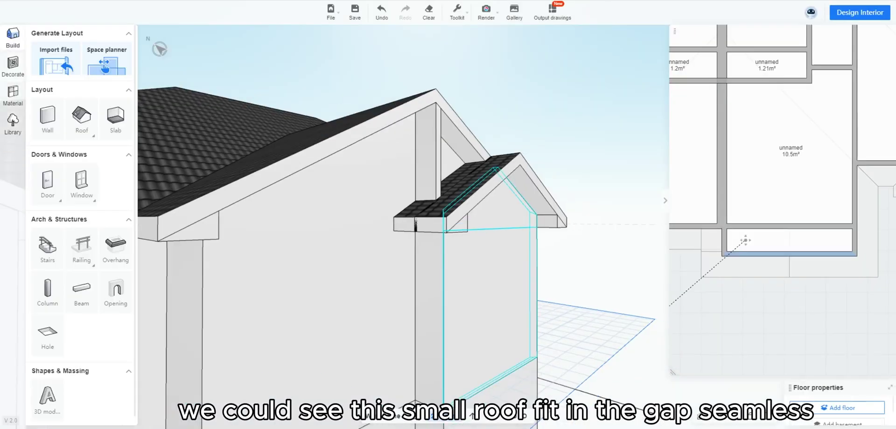
Step: Detach the narrow side wall beside the small gable from the main roof and attach it to the small shed roof
left_click(428, 280)
left_click(491, 84)
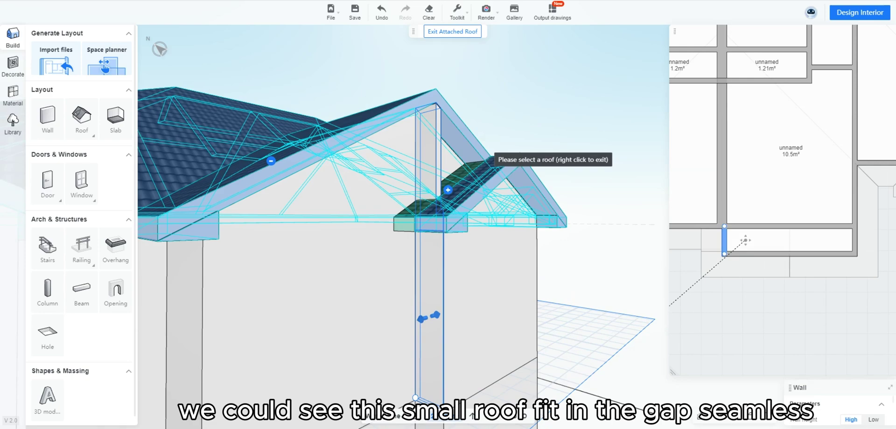
left_click(453, 196)
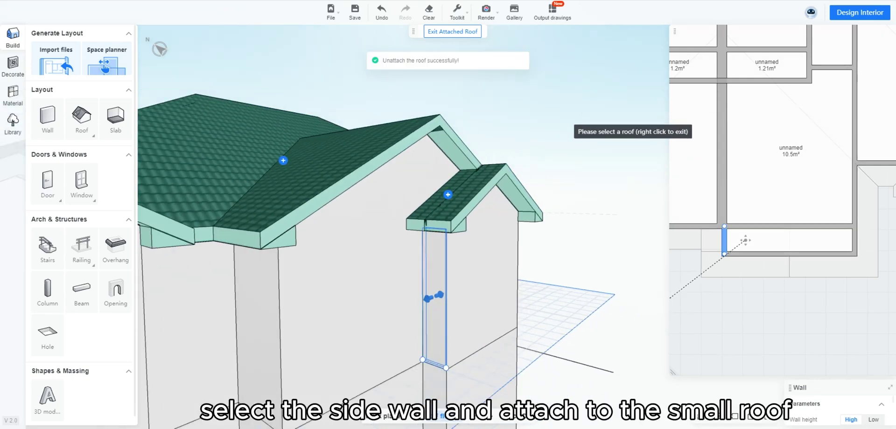
right_click(559, 157)
Step: Examine the combined high and low front gables from several angles
scroll(559, 157, "down", 3)
left_click_drag(559, 157, 476, 152)
scroll(497, 164, "down", 4)
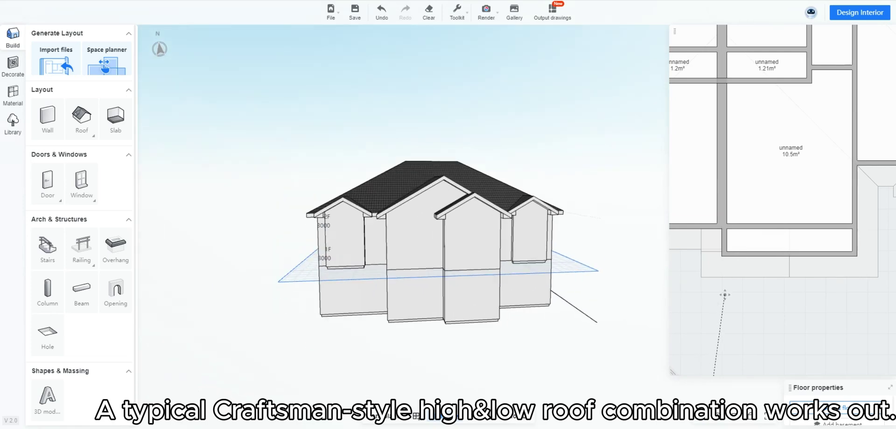
left_click_drag(672, 373, 787, 275)
scroll(458, 261, "up", 3)
left_click_drag(457, 261, 499, 261)
scroll(499, 322, "up", 2)
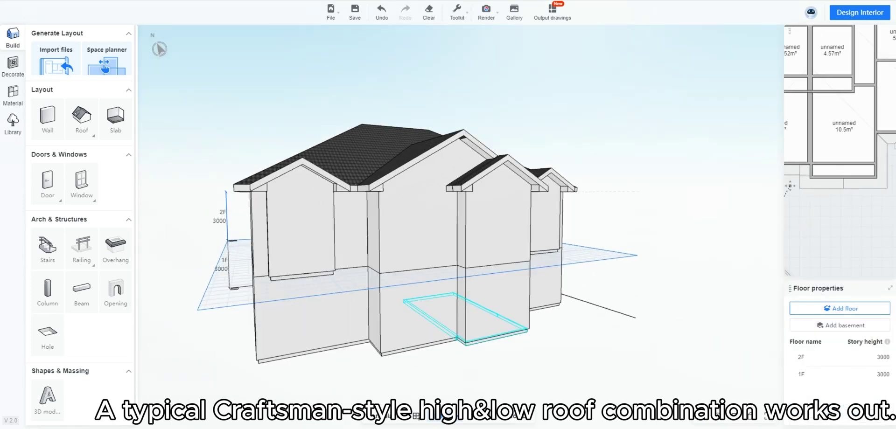
left_click(235, 289)
left_click(272, 276)
left_click_drag(355, 298, 289, 280)
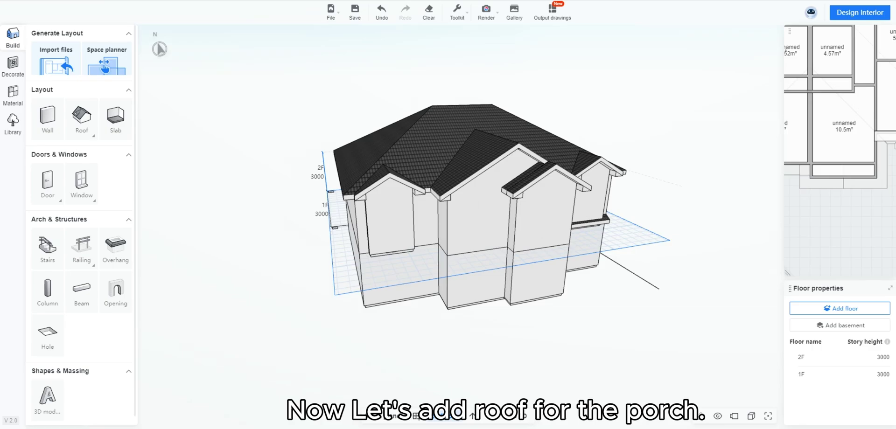
Step: Start a manual roof on 1F and draw 1580 mm deep rectangles over both covered porches, 4010 mm wide left and 4140 mm wide right
left_click(88, 166)
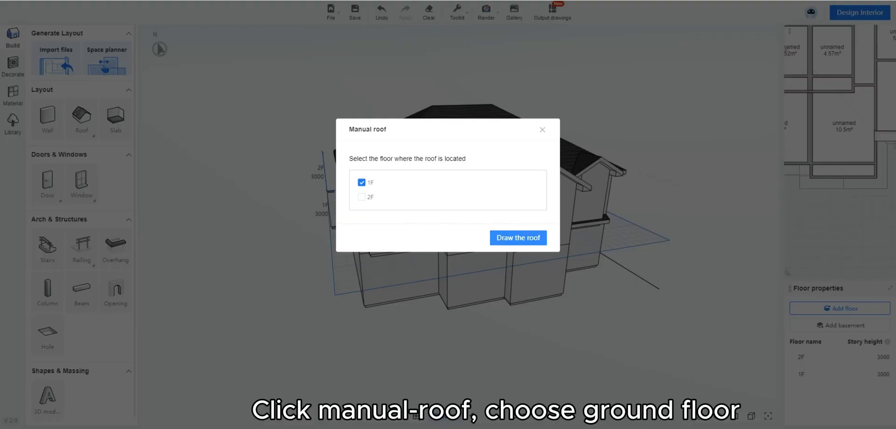
left_click(519, 238)
scroll(393, 274, "up", 5)
scroll(606, 270, "down", 5)
scroll(307, 250, "up", 4)
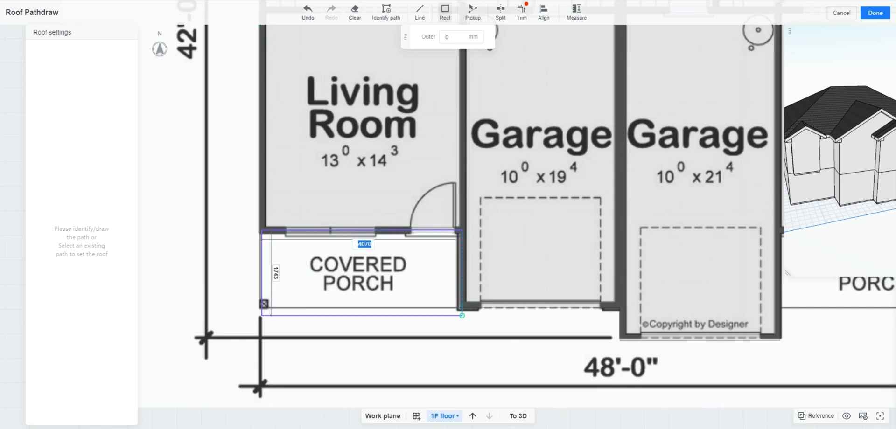
left_click(461, 308)
scroll(315, 299, "down", 5)
scroll(560, 304, "up", 6)
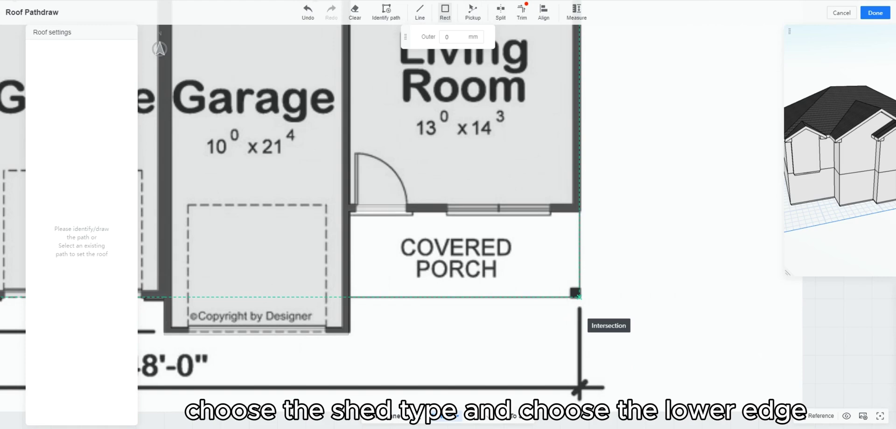
left_click(345, 208)
scroll(462, 303, "down", 5)
key("Escape")
Step: Make both covered porch rectangles shed roofs with their lower edges along the front
scroll(303, 299, "up", 4)
left_click(349, 286)
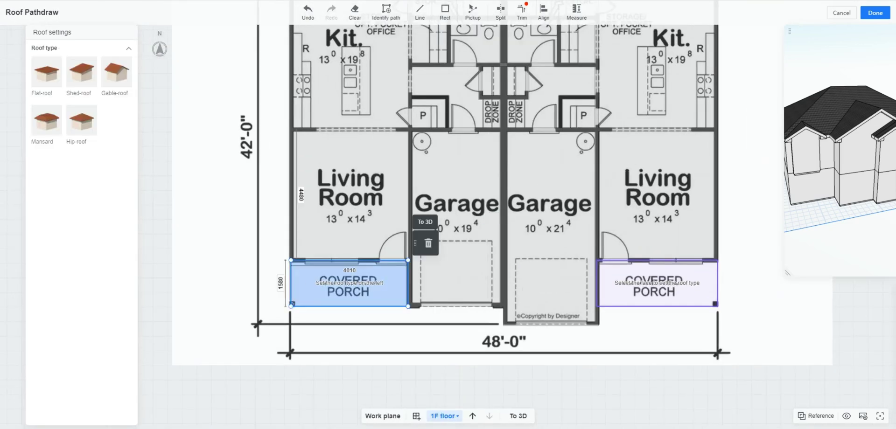
left_click(82, 73)
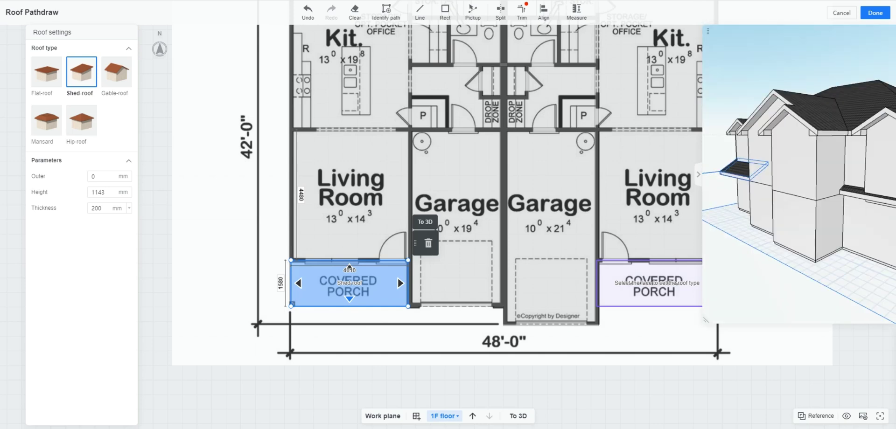
left_click(649, 306)
left_click(648, 291)
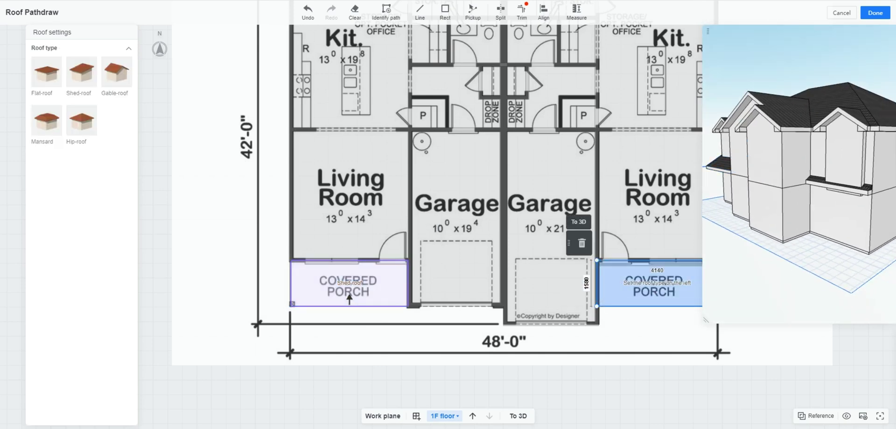
left_click(82, 73)
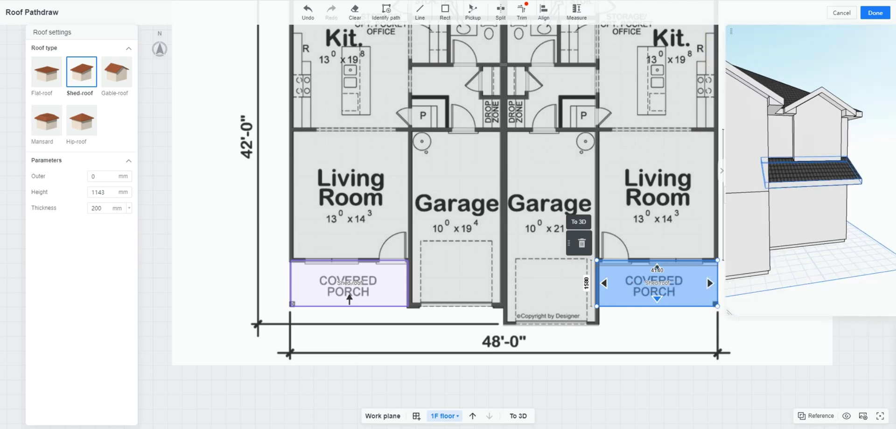
Step: Set the height of both porch shed roofs to 800 mm and finish the roof drawing
left_click(348, 284)
left_click(105, 193)
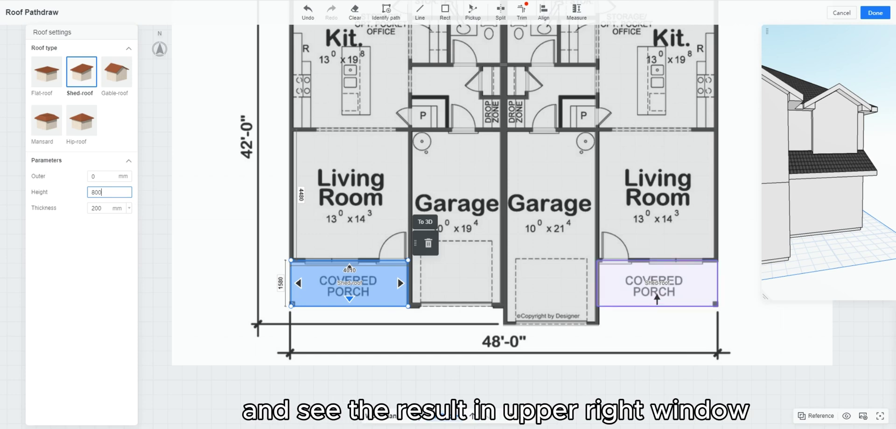
left_click(657, 285)
left_click(105, 193)
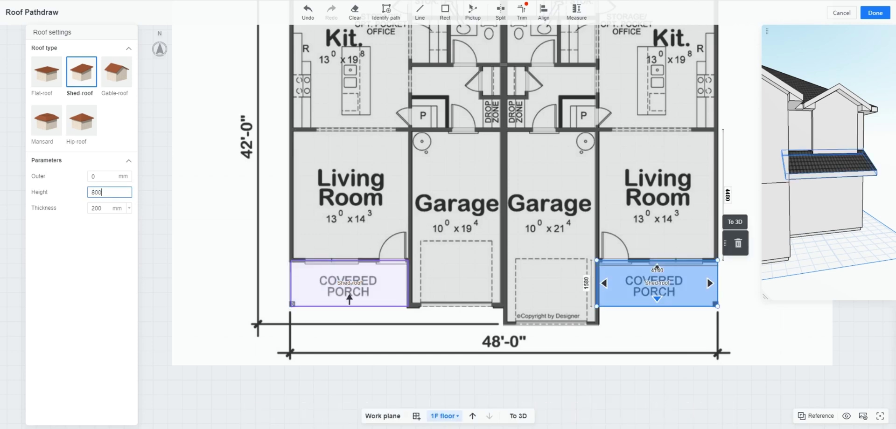
scroll(829, 187, "down", 2)
left_click_drag(845, 224, 807, 210)
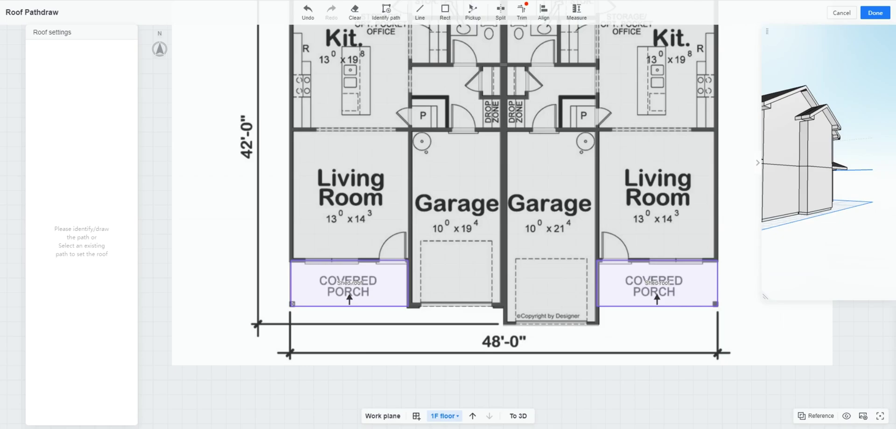
scroll(808, 186, "down", 3)
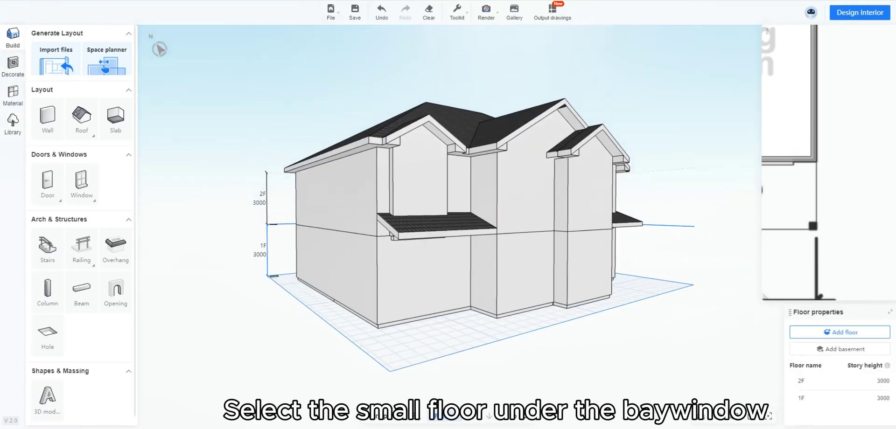
Step: Remove the small floor slab under the bay window above the left porch
left_click_drag(410, 280, 430, 261)
scroll(429, 247, "up", 5)
left_click(411, 244)
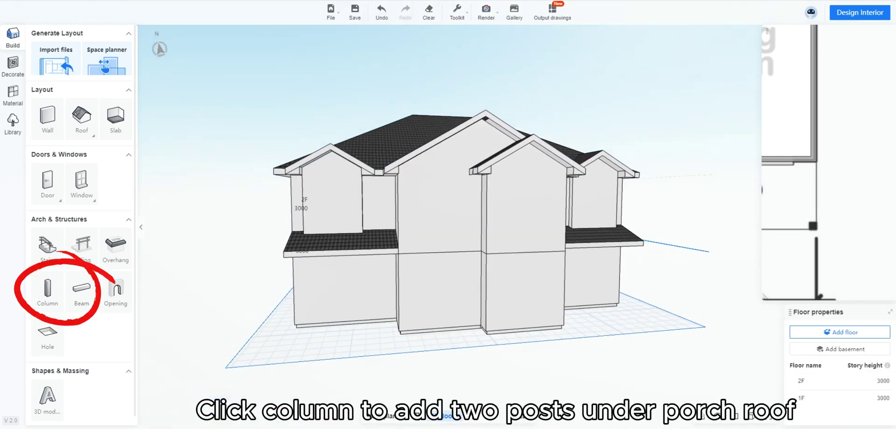
Step: Place a column from 1F to 2F at the outer front corner of the left covered porch
left_click(47, 292)
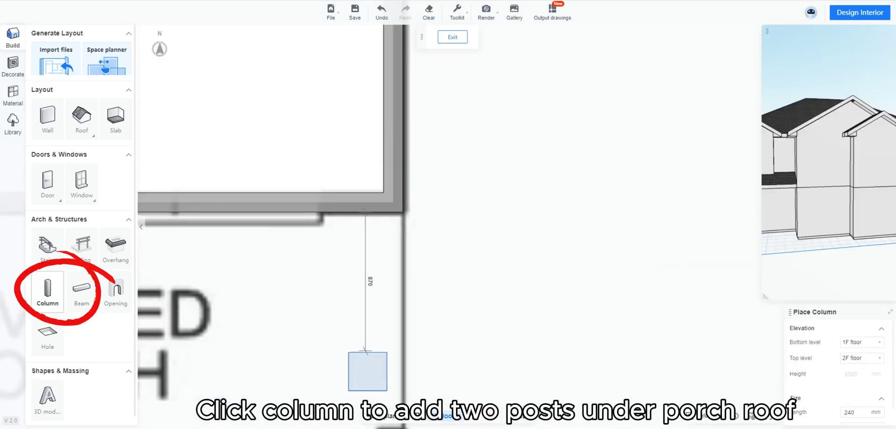
scroll(400, 343, "down", 4)
scroll(438, 340, "down", 3)
middle_click_drag(438, 341, 700, 292)
scroll(280, 255, "up", 6)
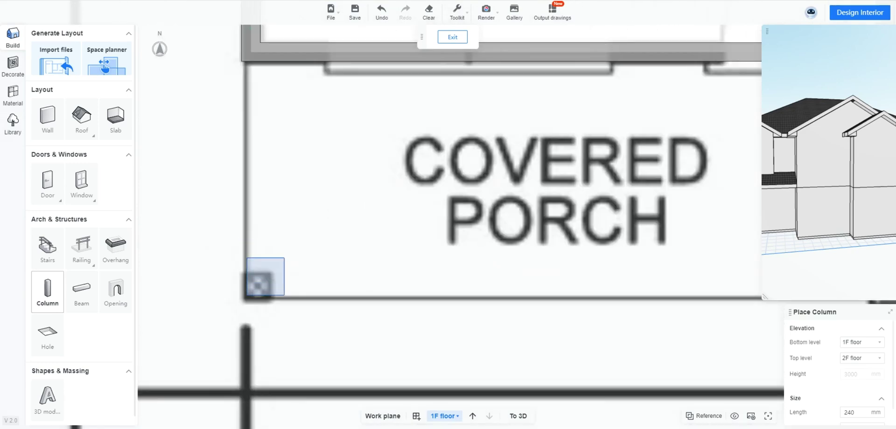
key("Escape")
Step: Reduce the left porch column to a 150 mm long square and move it onto the post drawn in the floor plan
left_click(267, 281)
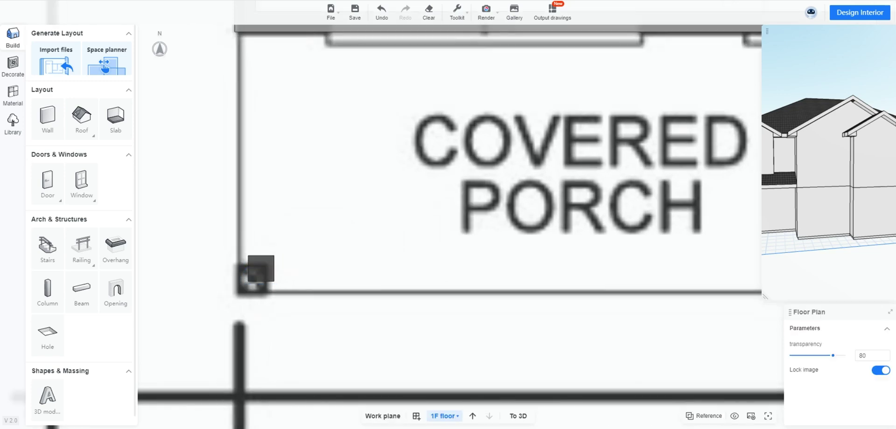
left_click(248, 280)
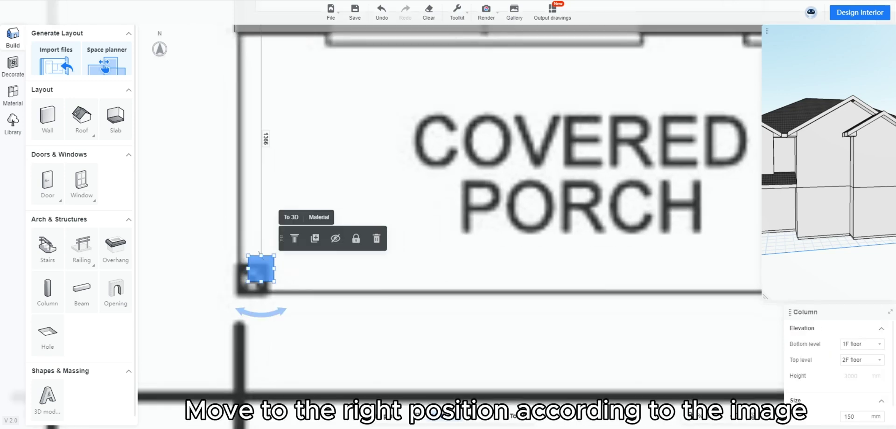
left_click_drag(236, 267, 252, 280)
left_click(295, 322)
scroll(295, 322, "down", 8)
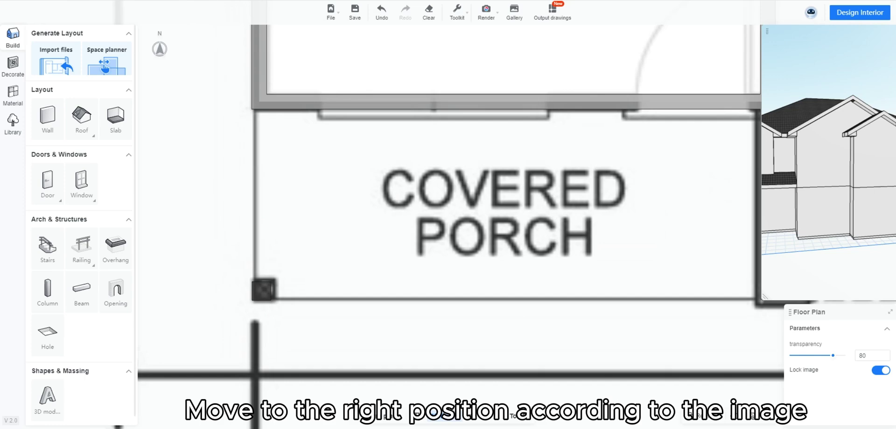
Step: Fine-tune the left porch column's position so that it exactly covers the post symbol in the plan
right_click_drag(723, 312, 201, 314)
right_click_drag(200, 345, 504, 348)
scroll(504, 348, "down", 2)
right_click_drag(161, 318, 321, 308)
scroll(321, 303, "up", 2)
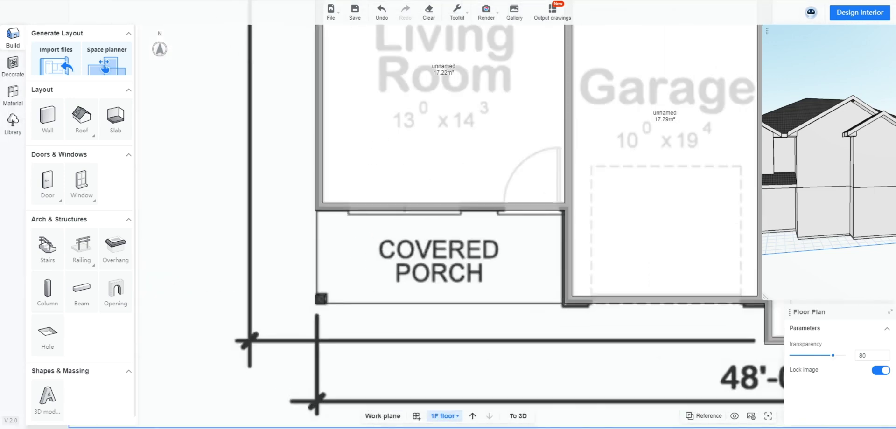
left_click(320, 300)
scroll(320, 300, "up", 8)
left_click_drag(322, 299, 331, 297)
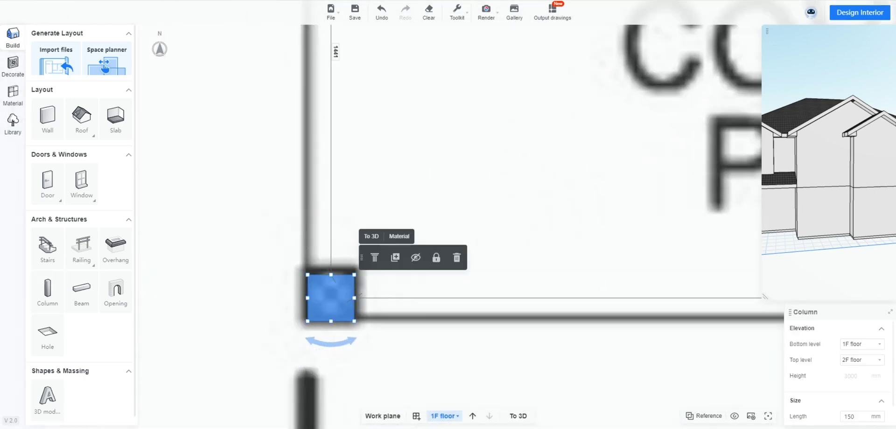
Step: Copy the column to the right covered porch's outer front corner and show the house in 3D
left_click(395, 258)
scroll(240, 312, "down", 10)
right_click_drag(677, 303, 321, 276)
scroll(589, 276, "up", 1)
scroll(655, 285, "up", 3)
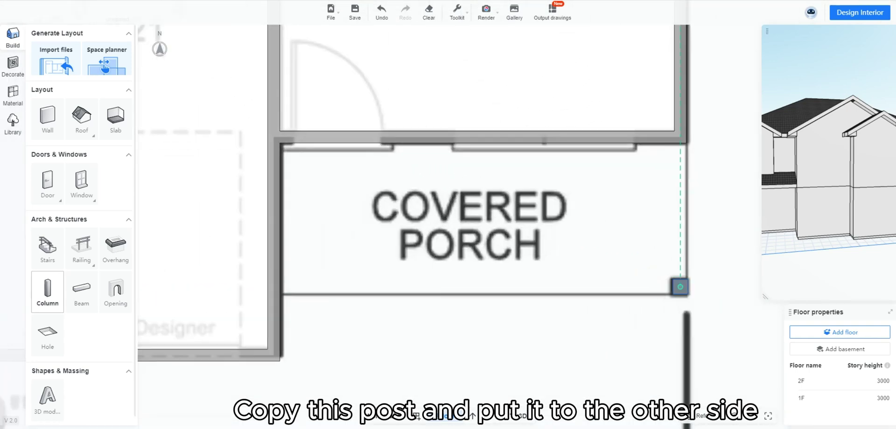
left_click(680, 287)
scroll(623, 312, "down", 10)
left_click(518, 416)
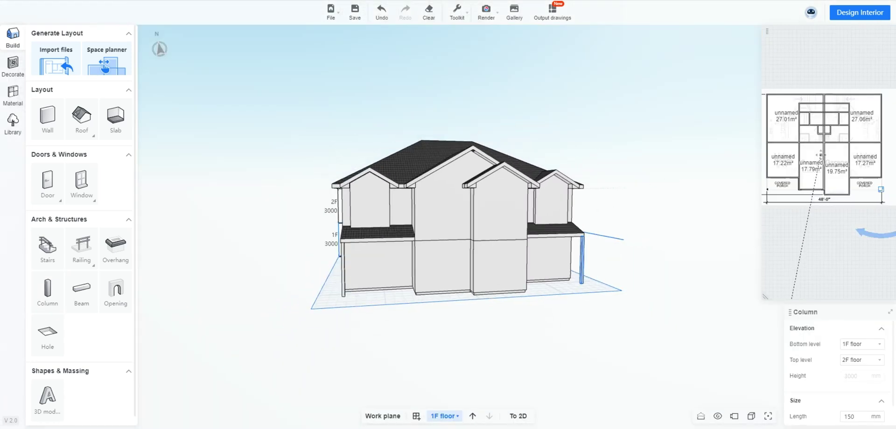
Step: Attach the left covered porch's column to the porch shed roof above it
left_click(472, 343)
scroll(471, 343, "up", 2)
left_click_drag(472, 343, 590, 308)
scroll(472, 261, "up", 3)
left_click_drag(471, 262, 490, 299)
left_click(496, 279)
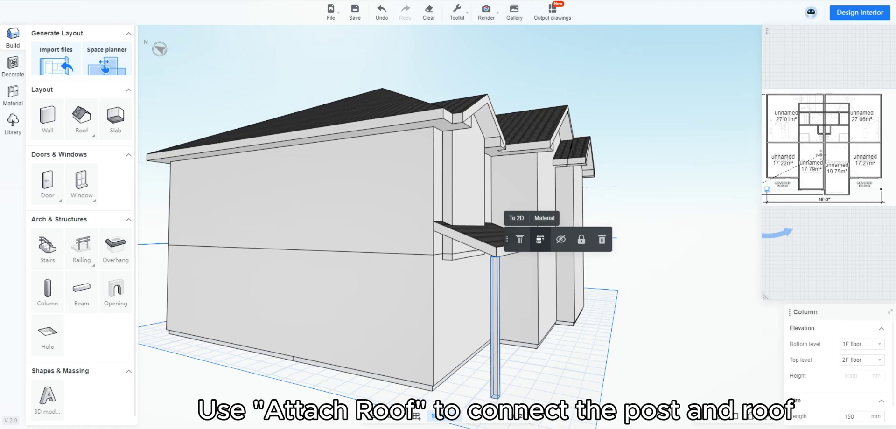
left_click(520, 240)
left_click(493, 236)
Step: Attach the right covered porch's column to its shed roof in the same way
left_click_drag(596, 354, 423, 346)
right_click(504, 360)
left_click_drag(503, 360, 397, 357)
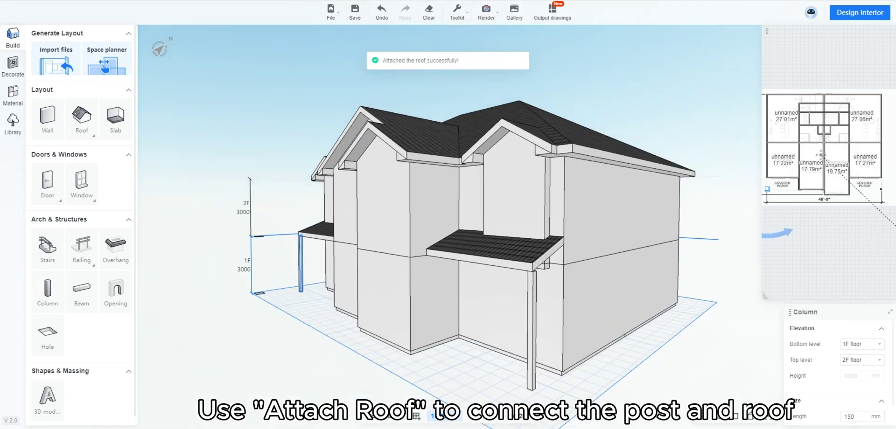
left_click(532, 322)
left_click(578, 254)
left_click(518, 247)
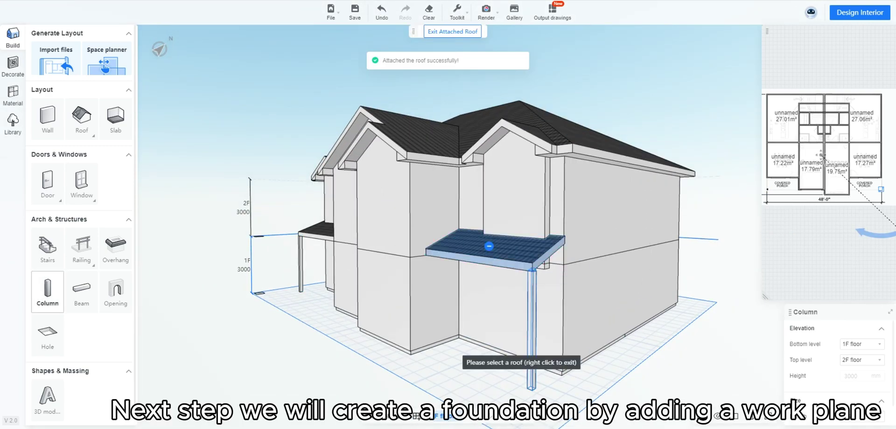
Step: Create a work plane 450 mm below the 1F floor and name it terrain
left_click_drag(527, 299, 567, 327)
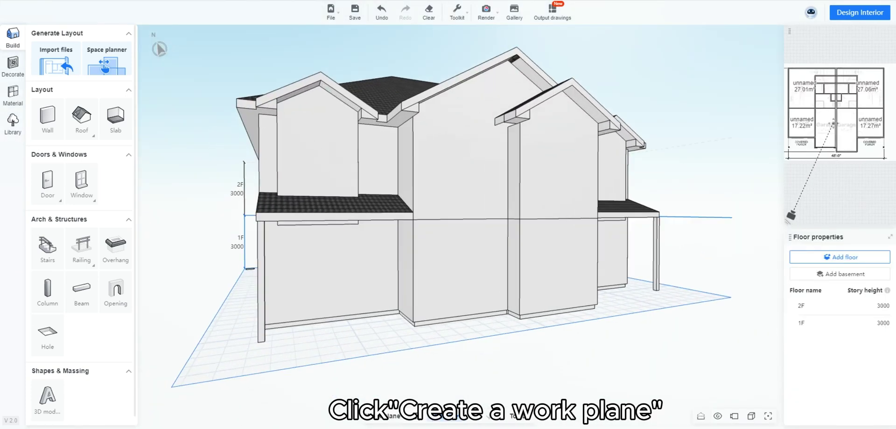
left_click(416, 416)
left_click(461, 37)
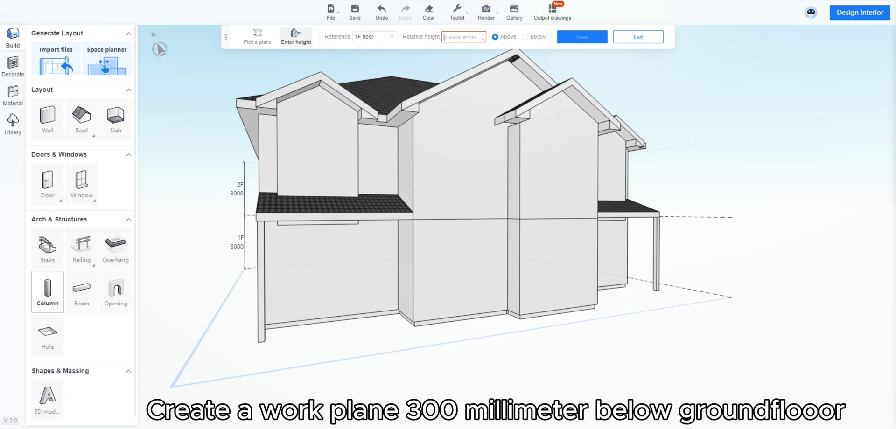
left_click(525, 37)
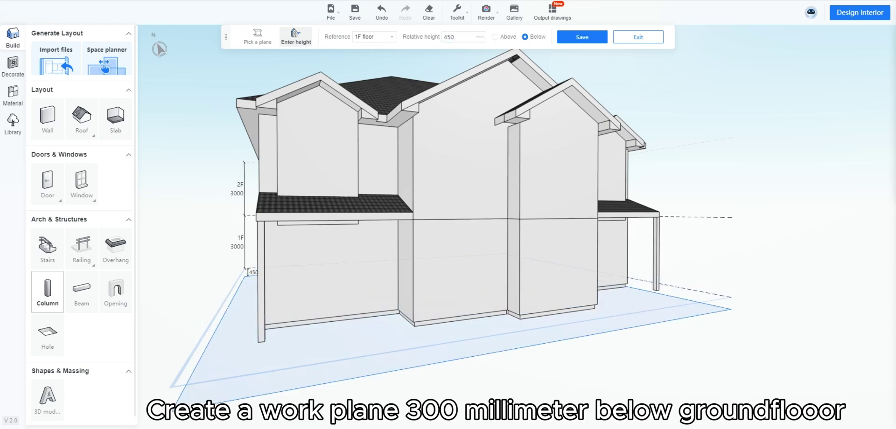
left_click(582, 36)
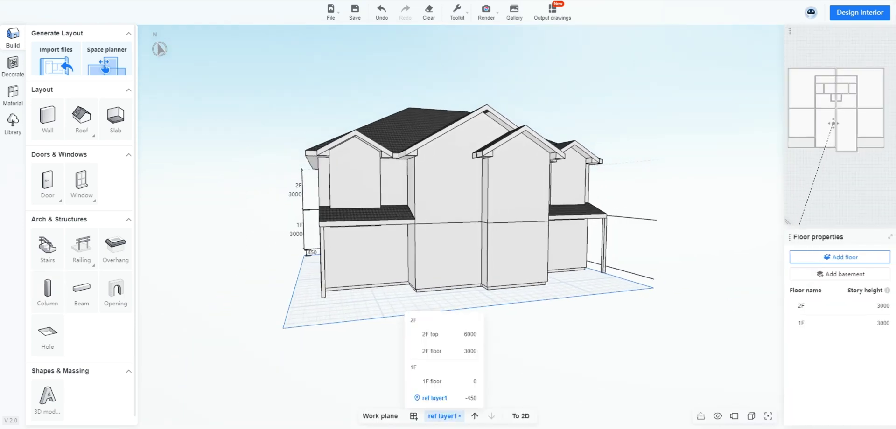
left_click(462, 398)
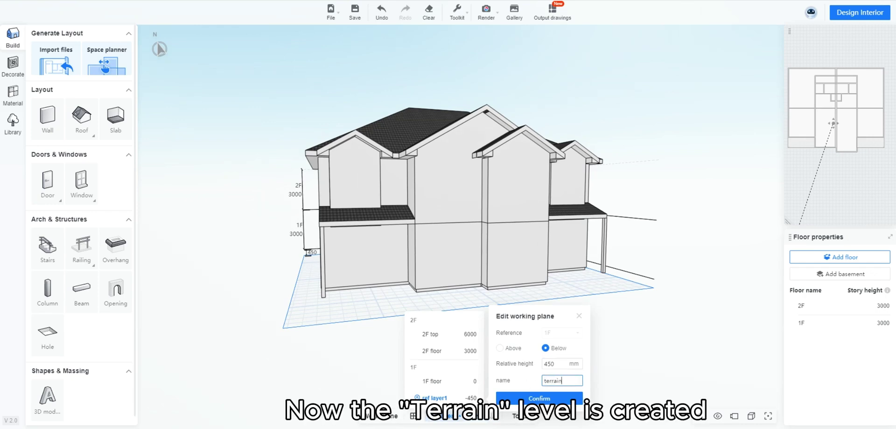
left_click(539, 399)
Step: Select all ground-floor walls and porch posts in the 1F plan, set their bottom level to terrain, and show the house in 3D
middle_click_drag(458, 242, 439, 205)
middle_click_drag(439, 205, 434, 192)
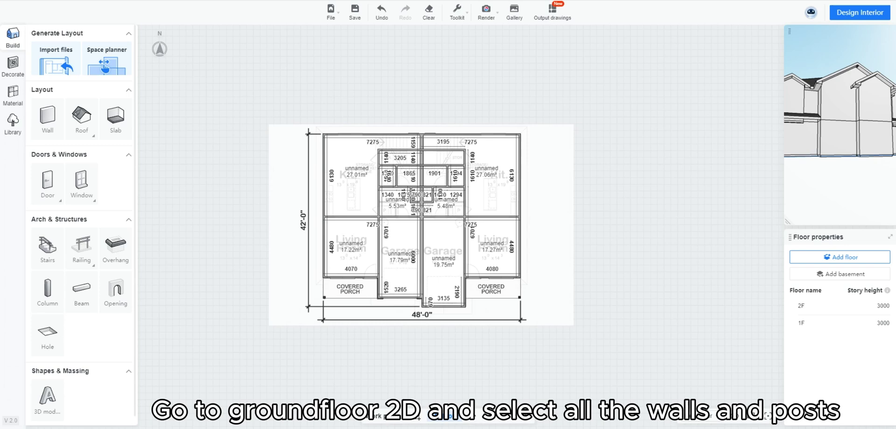
scroll(311, 126, "up", 2)
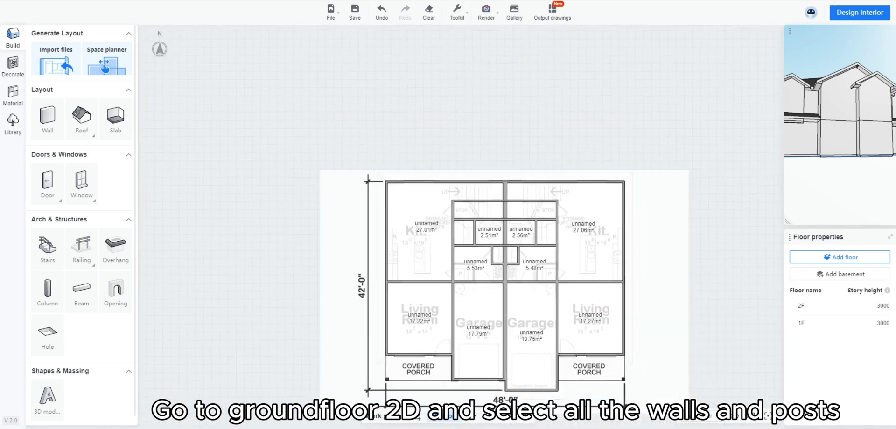
left_click_drag(299, 98, 582, 366)
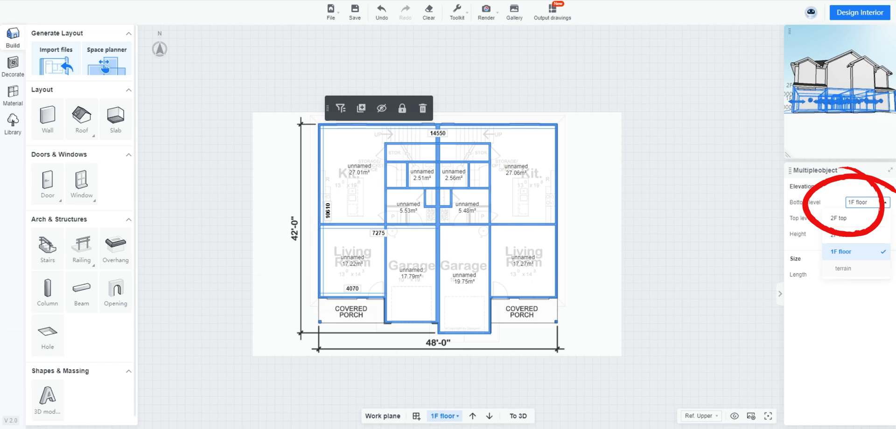
left_click(843, 269)
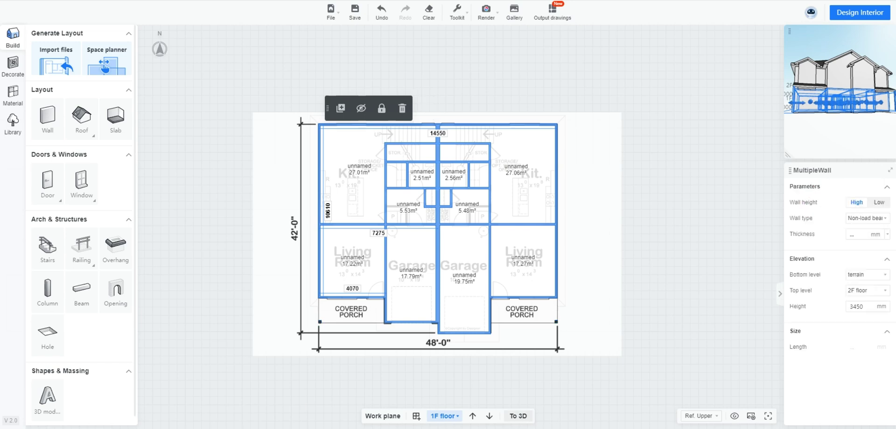
left_click(518, 417)
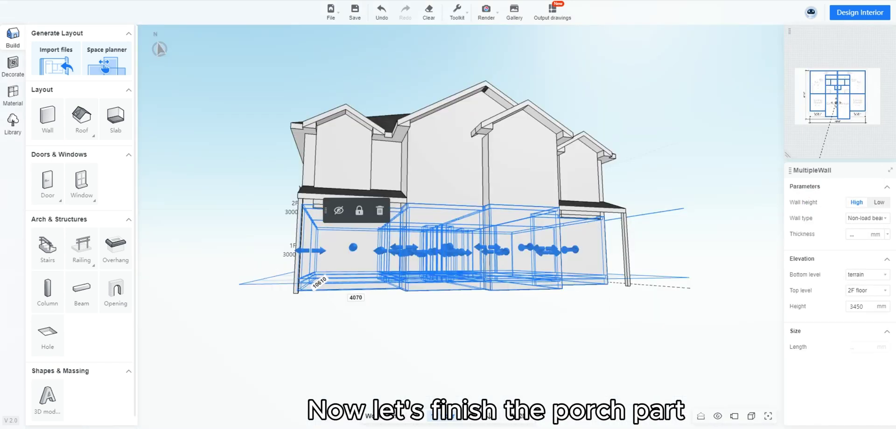
scroll(479, 205, "down", 2)
key("Escape")
right_click_drag(448, 262, 457, 294)
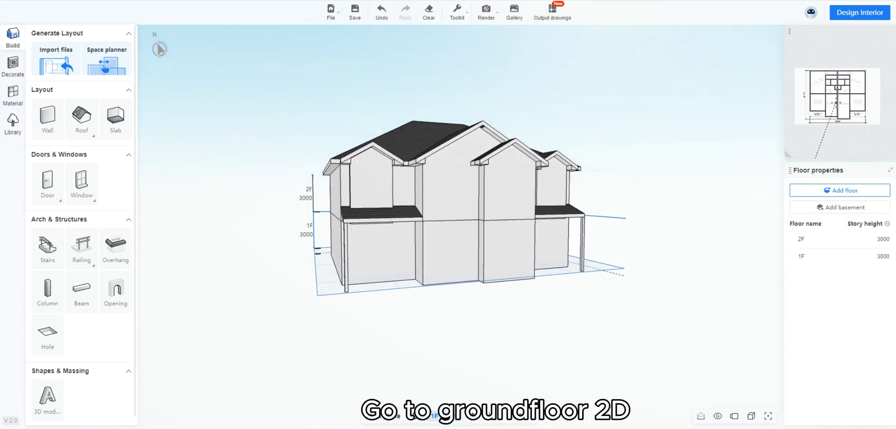
Step: Place a single Modern Entry Door in the 1F wall behind the left covered porch and fit it to the plan's door opening
scroll(467, 233, "up", 2)
left_click(518, 416)
left_click(47, 184)
scroll(404, 201, "up", 2)
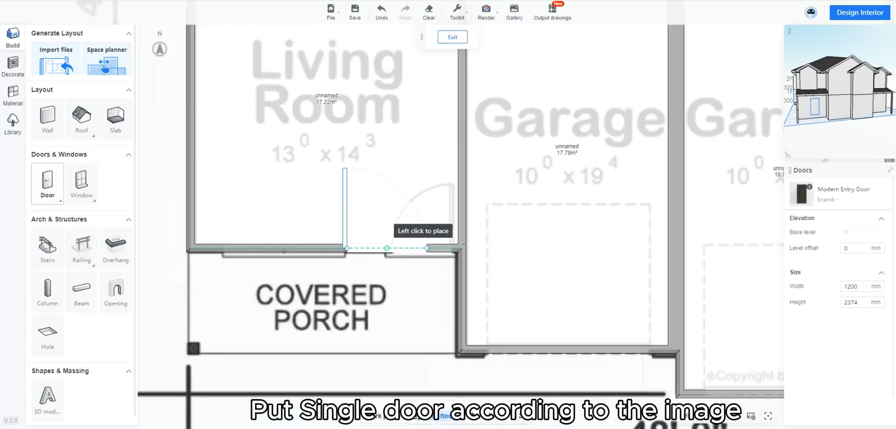
left_click(386, 248)
key("Escape")
left_click(386, 247)
left_click_drag(426, 248, 391, 248)
left_click(496, 229)
scroll(298, 280, "down", 3)
left_click(443, 244)
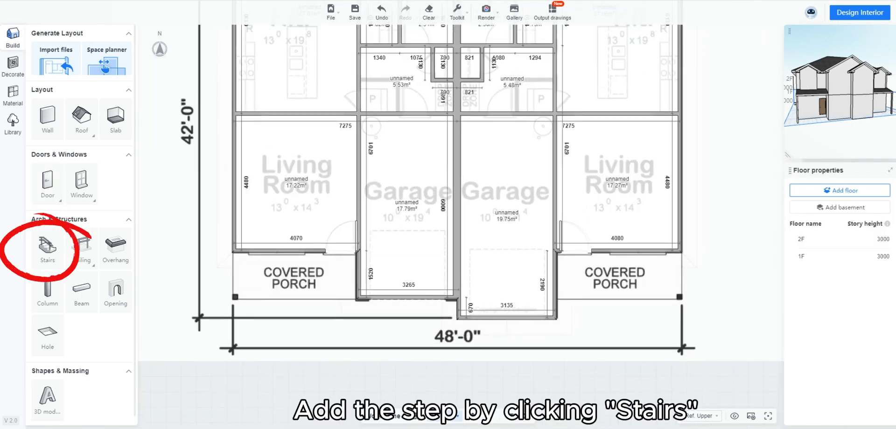
Step: Place a Linear (left) step in front of the left porch door and narrow it to about 2019 mm wide and 1301 mm long
left_click(48, 248)
left_click(81, 89)
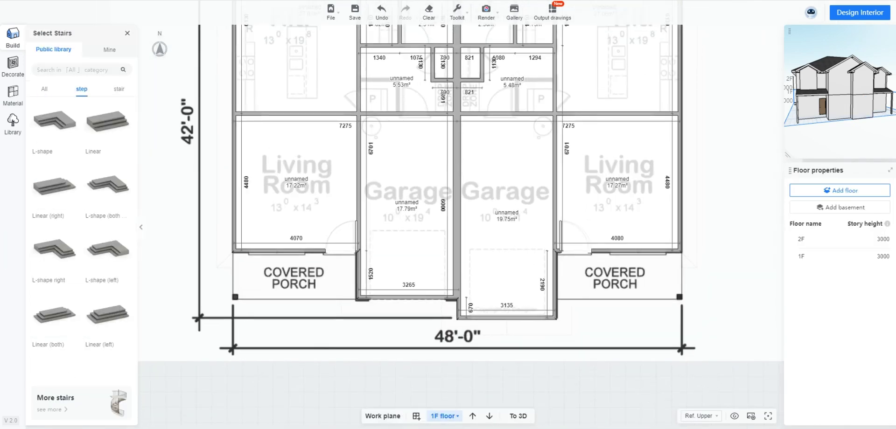
left_click(107, 313)
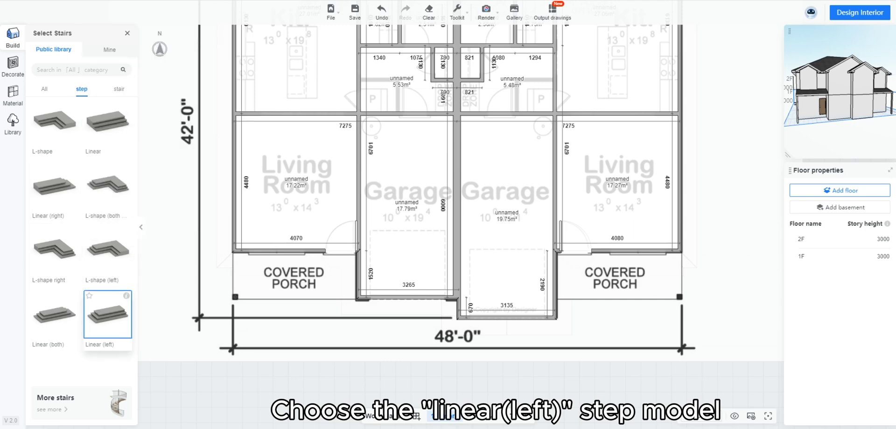
scroll(331, 284, "up", 3)
left_click(303, 263)
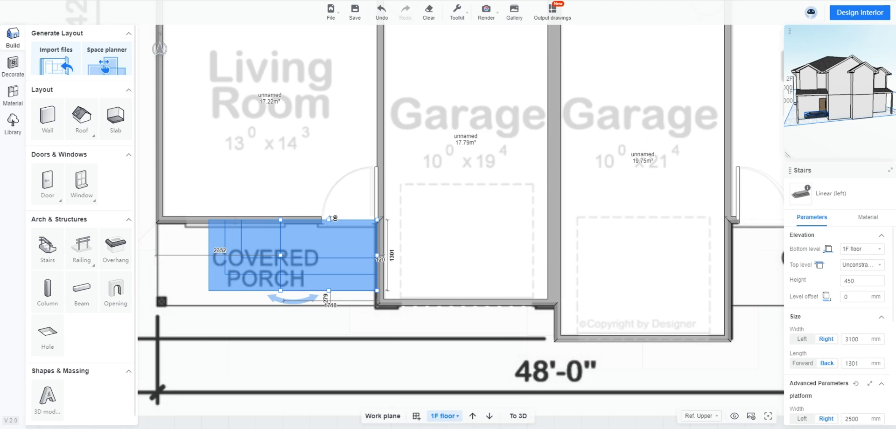
left_click_drag(281, 255, 267, 255)
Step: Set the left porch step's bottom level to terrain and its top level to 1F floor
left_click(517, 416)
scroll(411, 299, "up", 3)
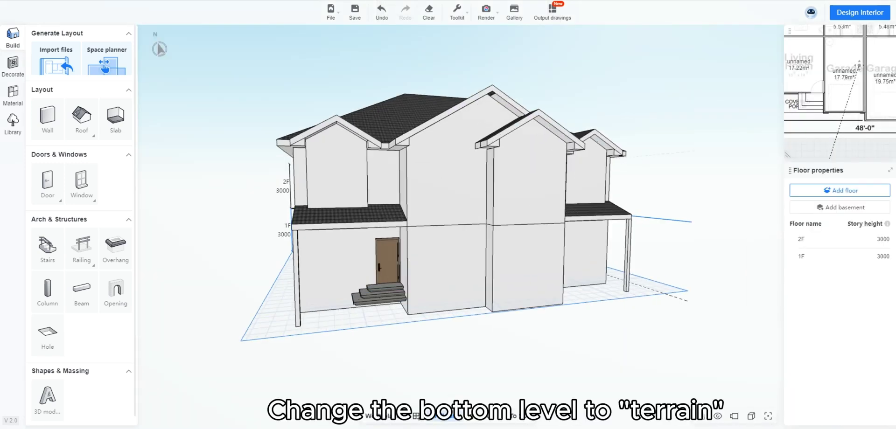
left_click_drag(467, 355, 513, 355)
left_click(412, 303)
left_click(837, 315)
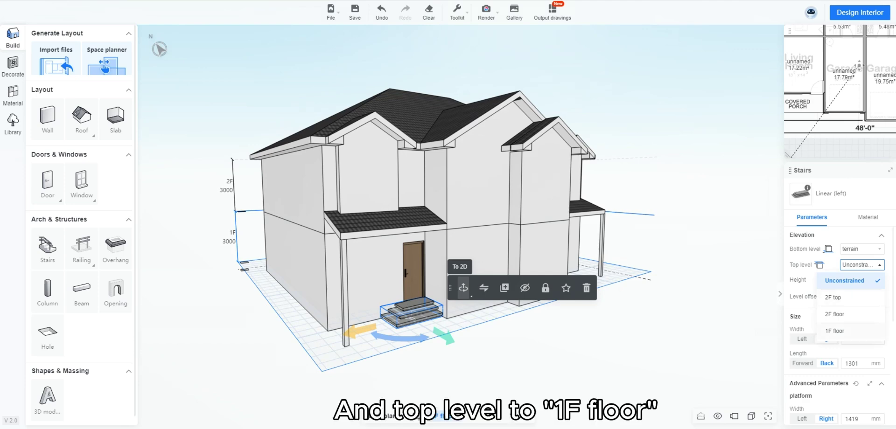
left_click(513, 360)
scroll(410, 327, "up", 1)
left_click(410, 327)
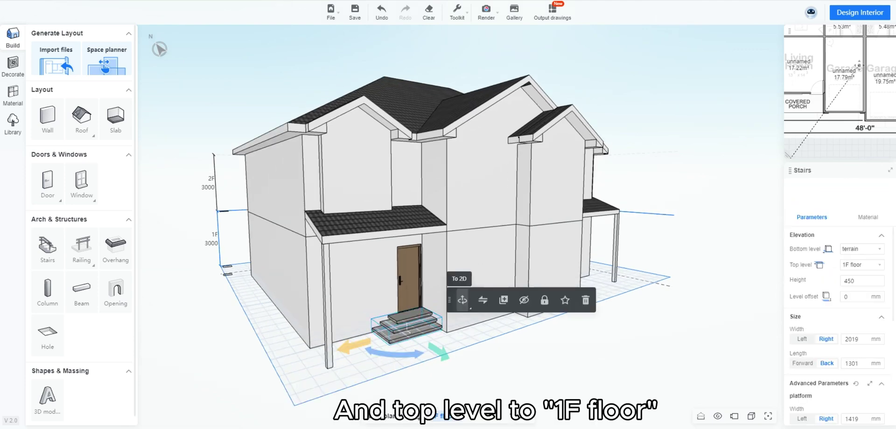
Step: Set the left porch step's number of steps to 2 and save the project
scroll(836, 317, "down", 5)
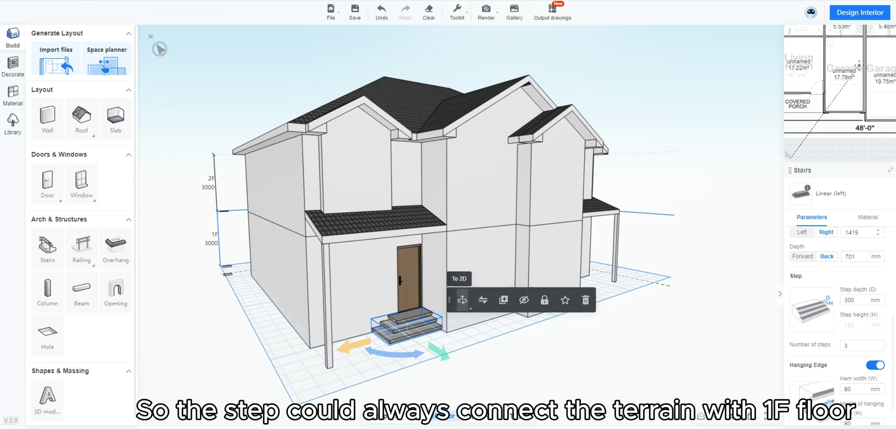
type("2")
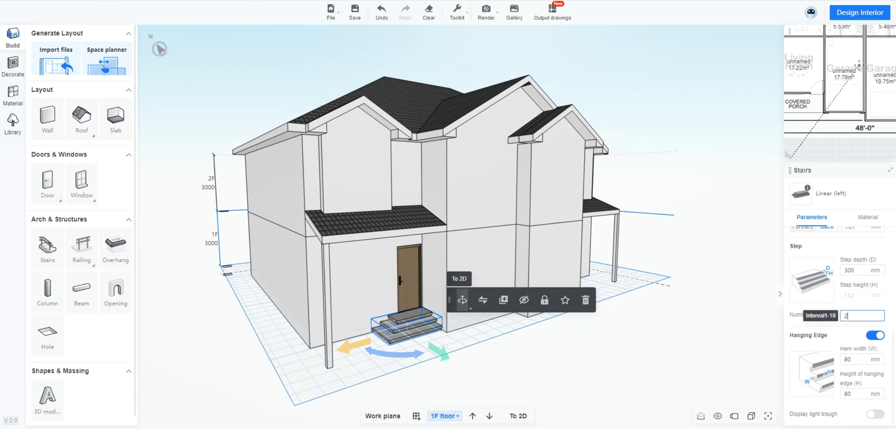
key("Return")
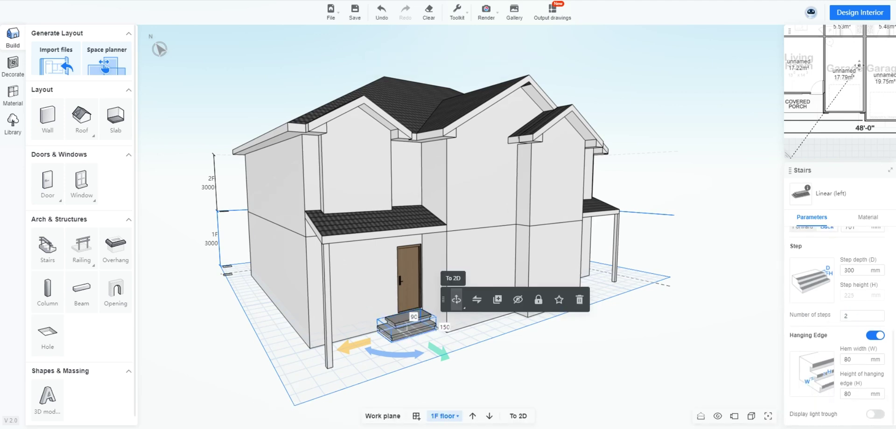
key("ctrl+s")
Step: Enlarge the left porch step in the terrain 2D plan, extending it outward and toward the porch front, flush with the house walls
left_click_drag(466, 224, 432, 280)
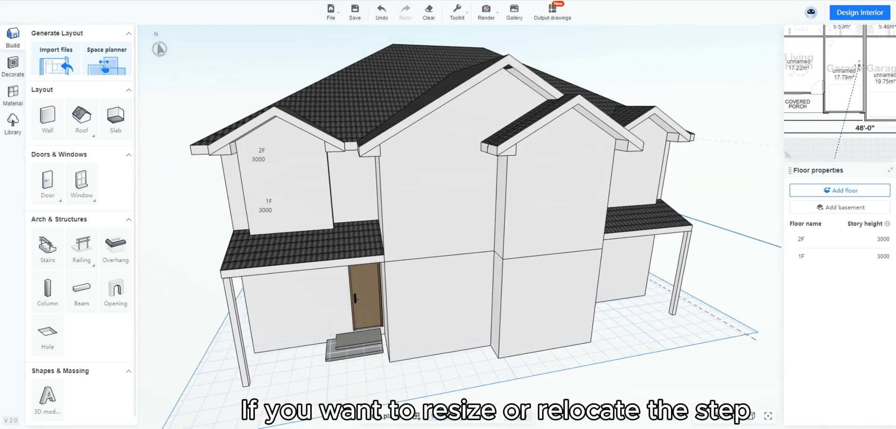
left_click(518, 416)
scroll(431, 189, "down", 2)
left_click(440, 416)
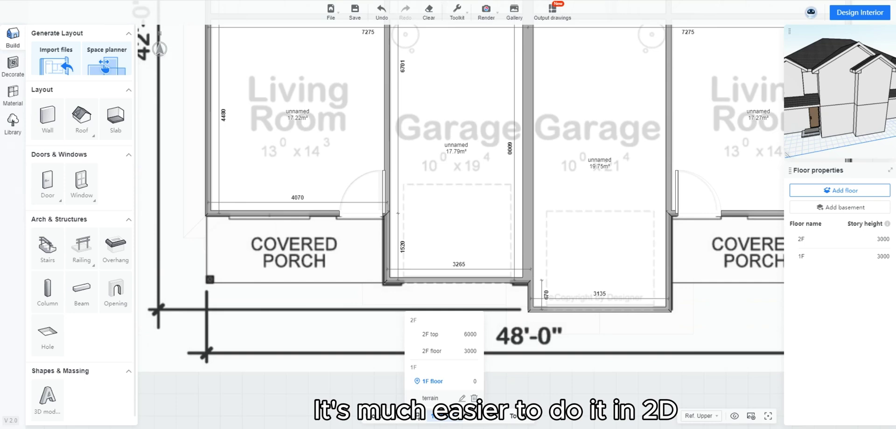
left_click(429, 398)
scroll(336, 224, "up", 5)
left_click(340, 215)
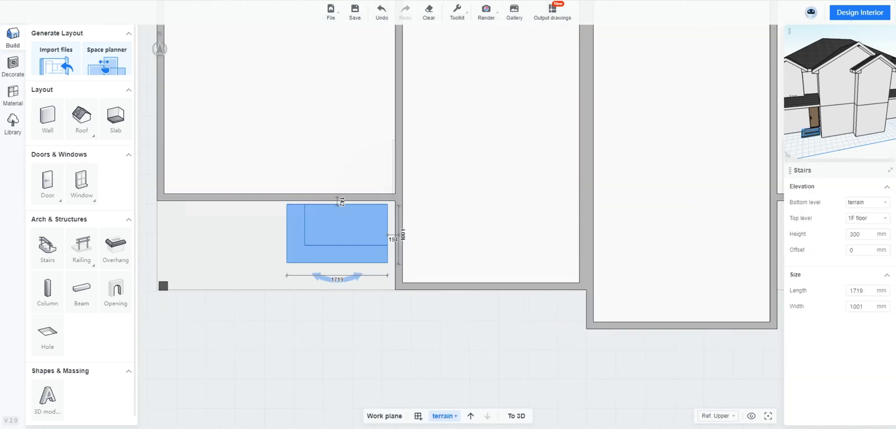
left_click_drag(295, 231, 260, 230)
left_click_drag(328, 260, 328, 271)
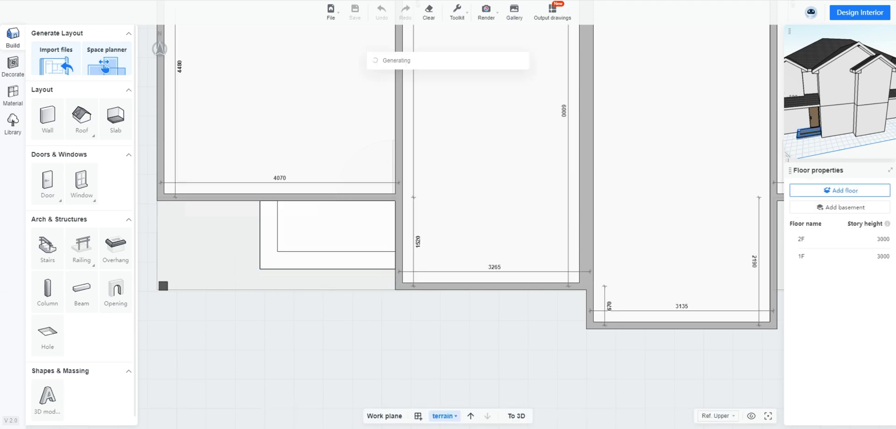
Step: Place a Linear (right) step against the house walls in the right covered porch and resize it to about 2148 by 1026 mm
left_click(47, 248)
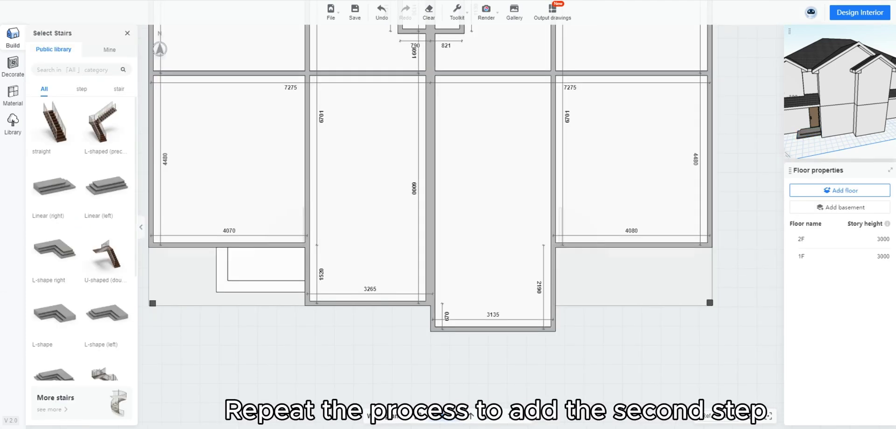
left_click(54, 139)
left_click(609, 276)
left_click(857, 316)
left_click(54, 139)
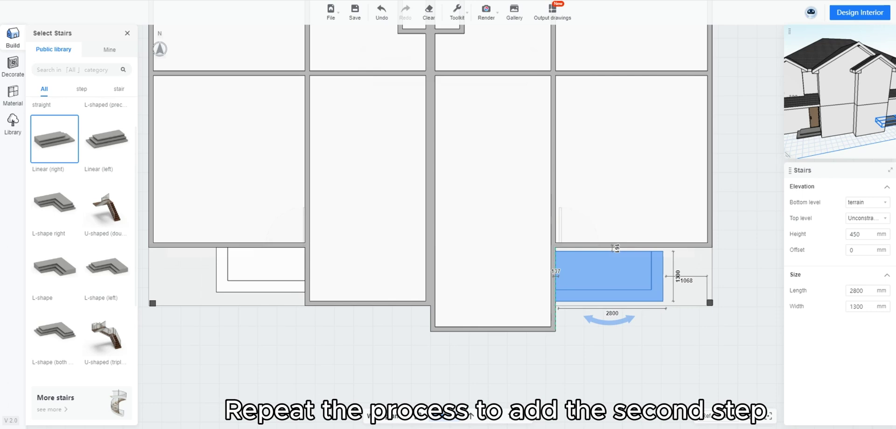
left_click(609, 270)
left_click_drag(609, 287, 608, 286)
left_click_drag(663, 268, 638, 268)
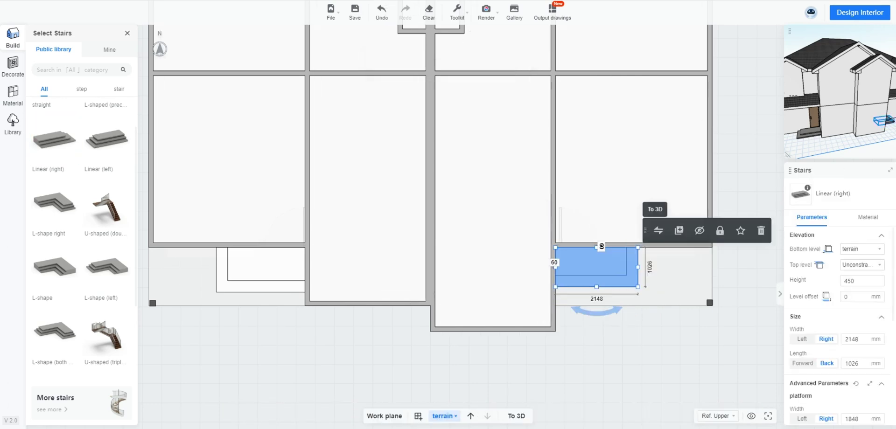
Step: Place a single window about 1703 mm wide in the 1F wall behind the left covered porch, matching the plan's window symbol
left_click(516, 417)
scroll(461, 234, "down", 5)
left_click_drag(461, 233, 439, 210)
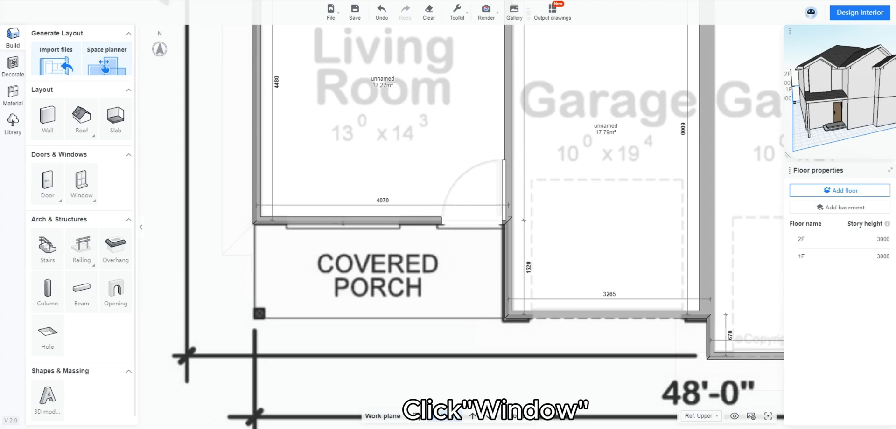
mouse_move(82, 184)
left_click(54, 224)
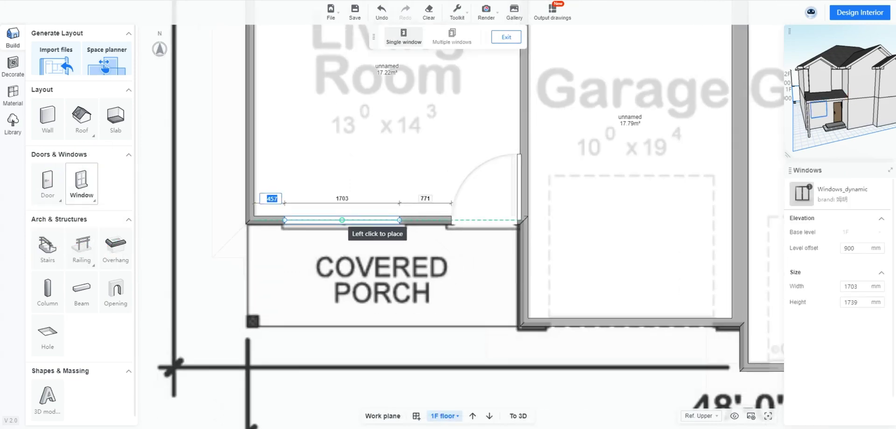
left_click(342, 220)
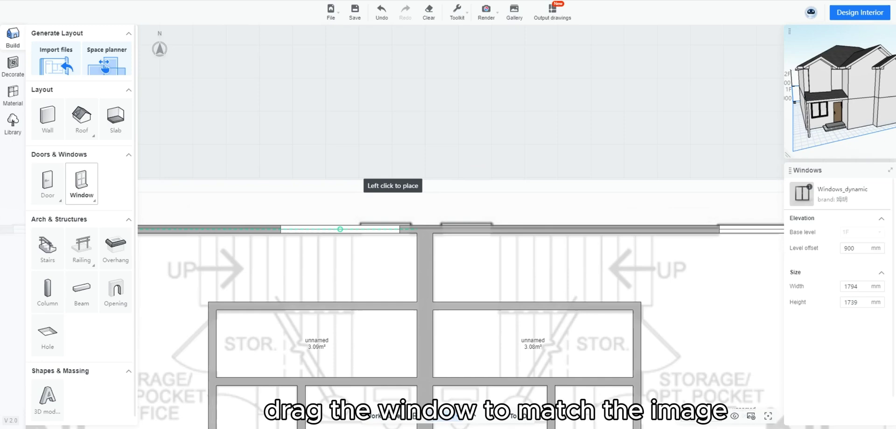
Step: Choose the Modern Wide Slat Roller garage door from the public library's garage door category for the garages on 1F
scroll(411, 259, "up", 3)
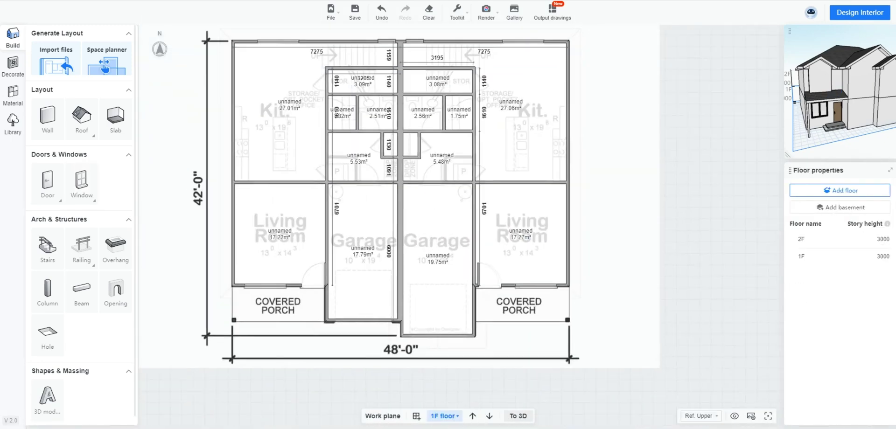
key("3")
left_click_drag(537, 299, 443, 262)
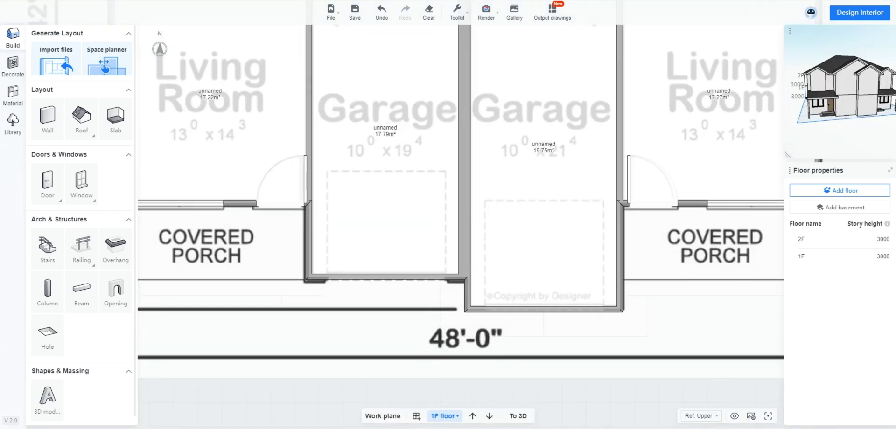
scroll(299, 177, "up", 1)
right_click_drag(299, 177, 327, 107)
scroll(327, 108, "up", 1)
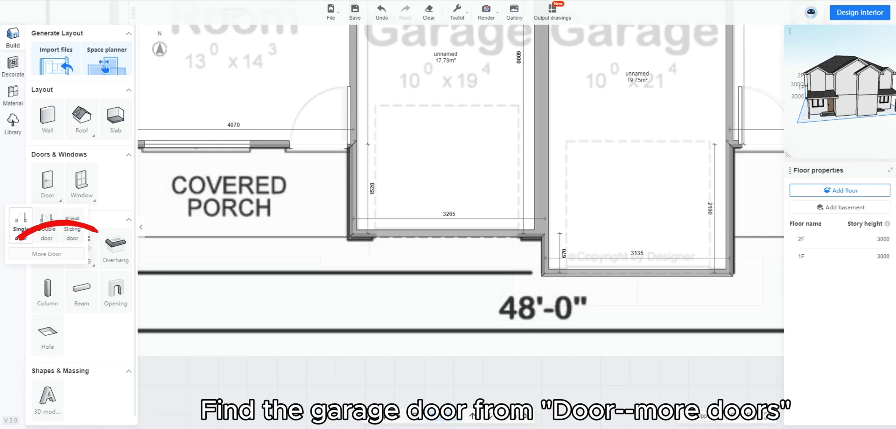
left_click(46, 255)
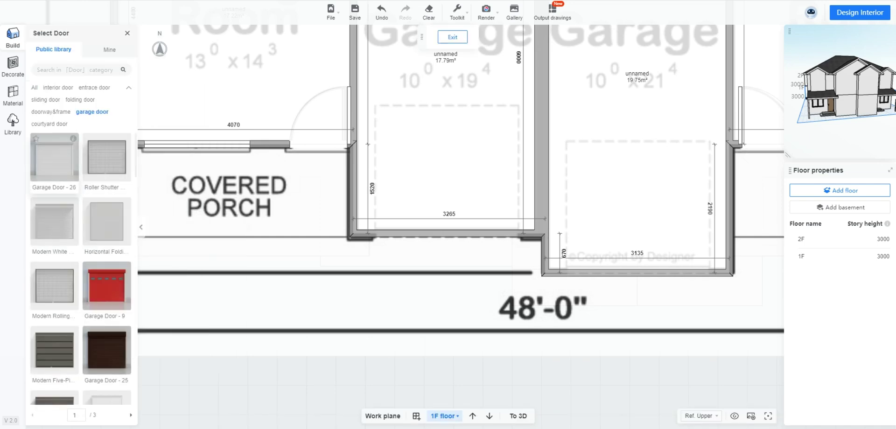
scroll(80, 247, "down", 10)
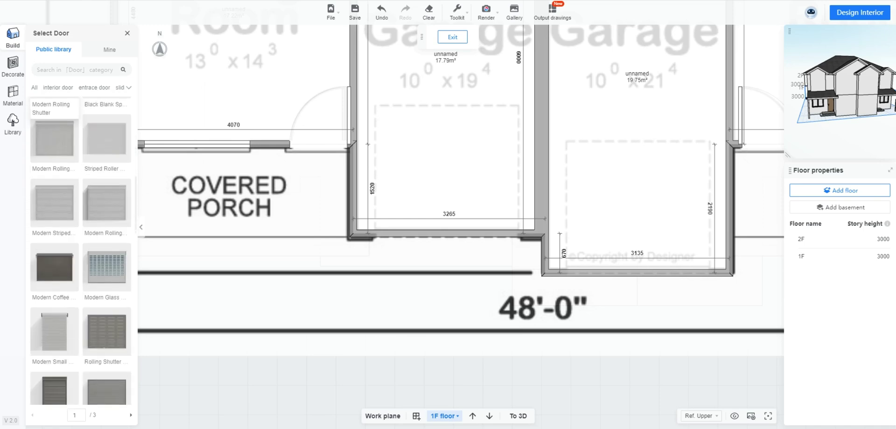
scroll(81, 251, "down", 10)
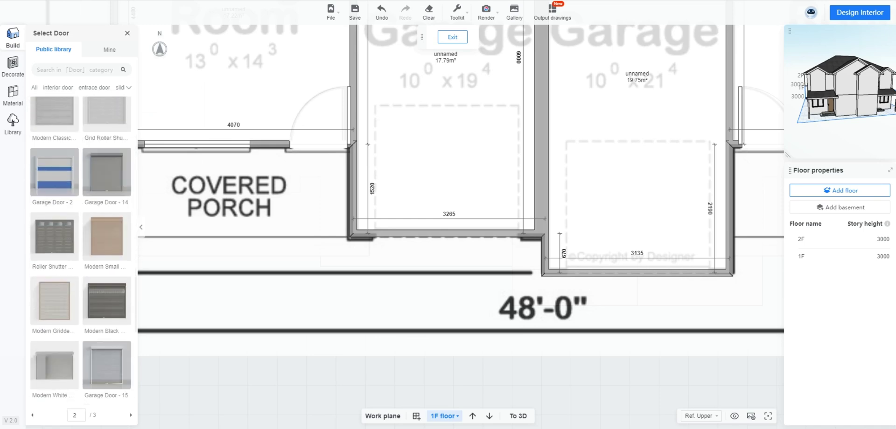
scroll(54, 154, "down", 3)
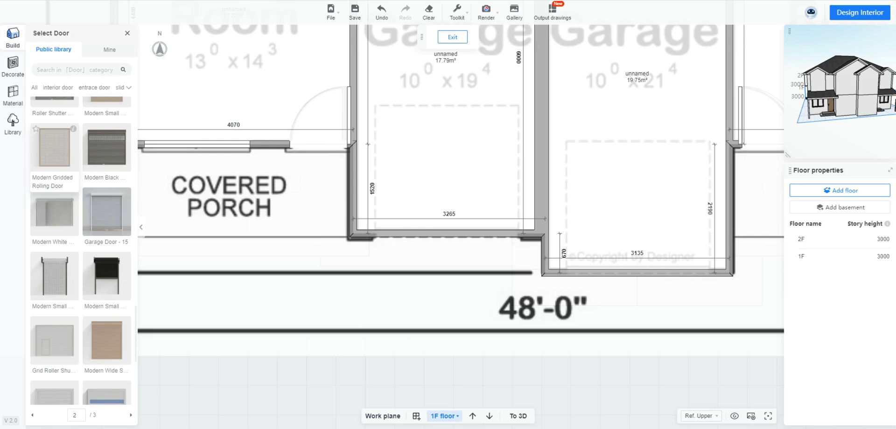
scroll(54, 154, "down", 3)
scroll(106, 236, "down", 2)
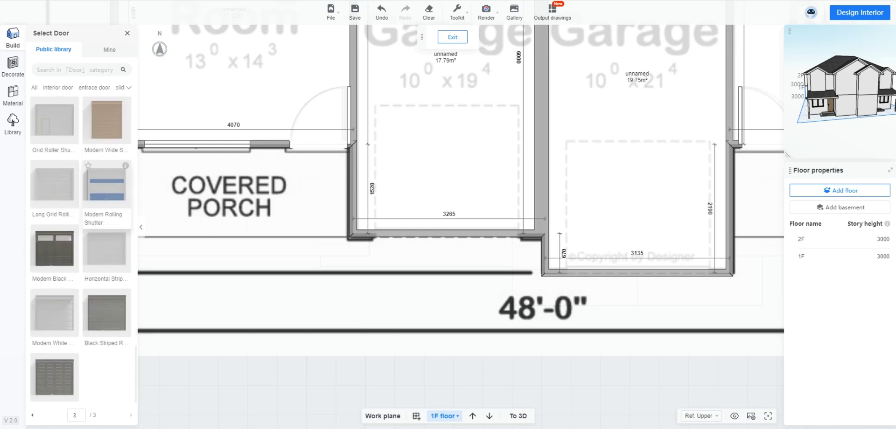
scroll(106, 237, "up", 3)
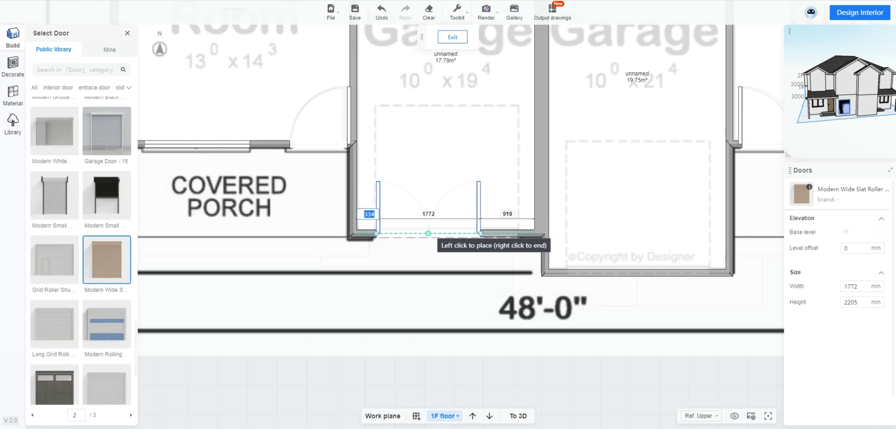
Step: Place the garage door in the left garage's front wall and widen it to match the opening in the plan
left_click(432, 235)
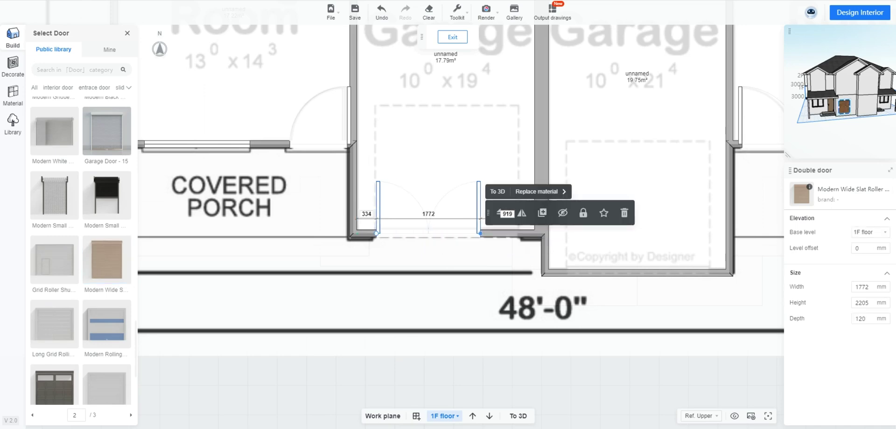
left_click_drag(480, 234, 517, 234)
left_click(439, 337)
scroll(439, 338, "down", 2)
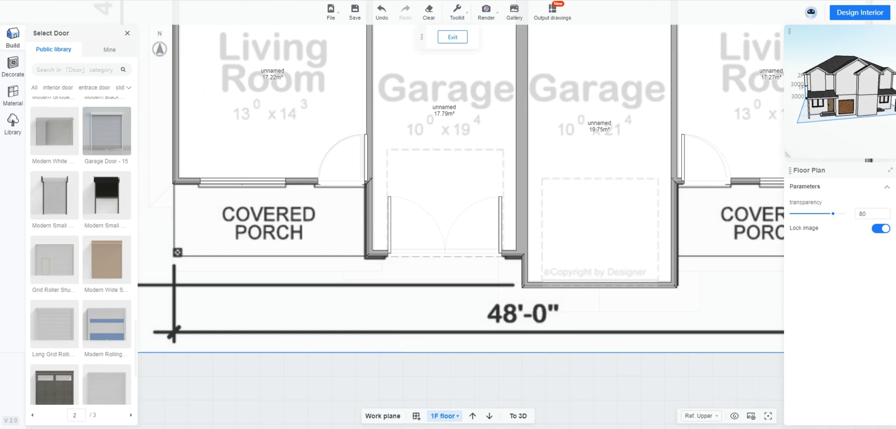
Step: Set the left garage door's base level to terrain in the 3D view
left_click(518, 416)
left_click_drag(504, 299, 420, 266)
left_click(455, 265)
left_click(870, 233)
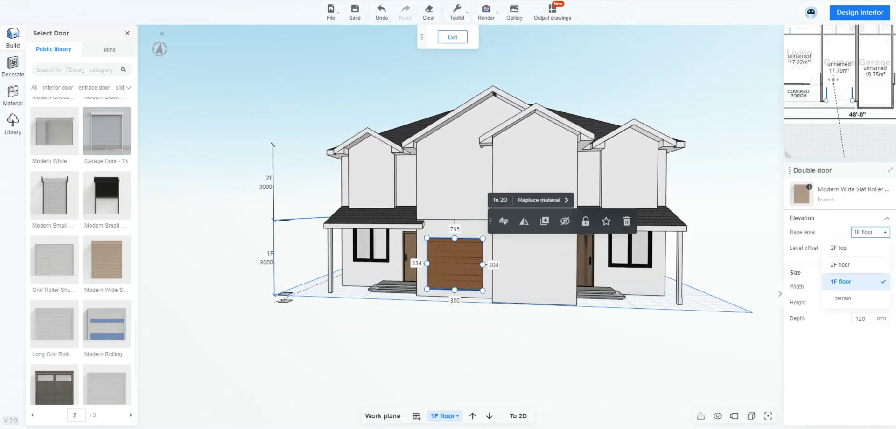
left_click(843, 299)
key("Escape")
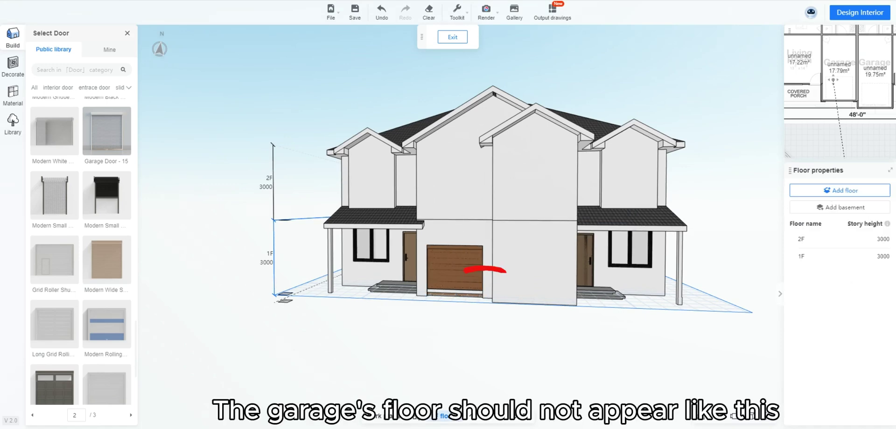
Step: Remove the raised 1F floor slab from the left garage in the 2D plan
scroll(454, 261, "up", 3)
left_click_drag(455, 261, 489, 297)
scroll(467, 294, "up", 2)
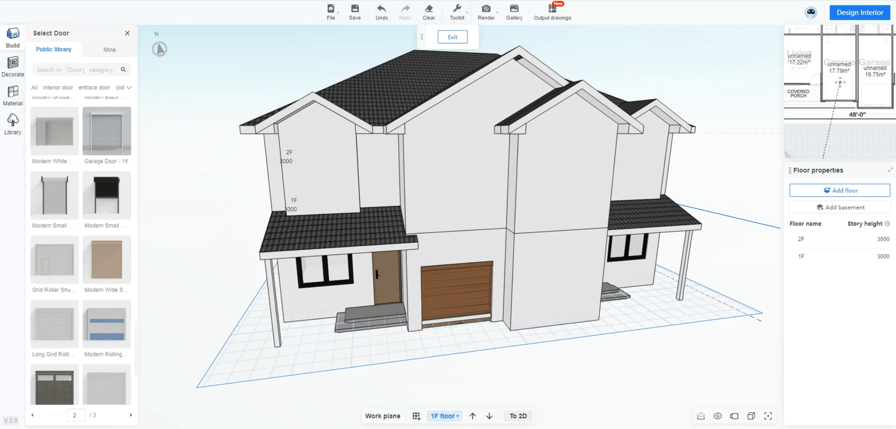
left_click(518, 417)
scroll(414, 321, "down", 2)
left_click(427, 243)
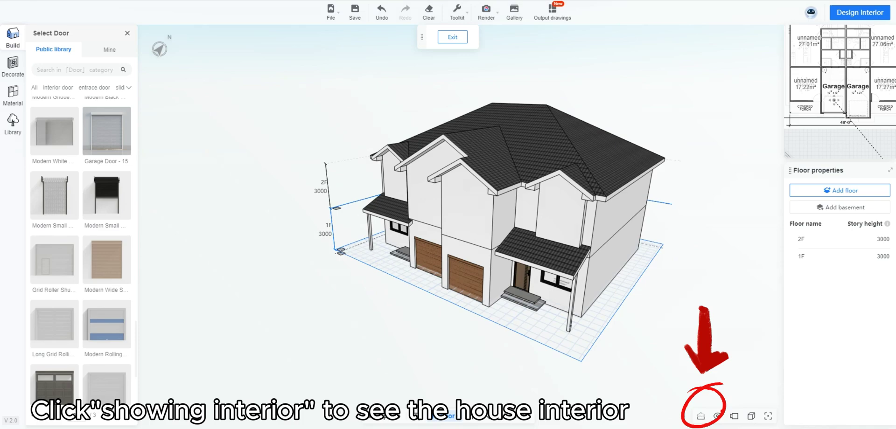
Step: Show the house interior in 3D and place a 1703 by 1739 mm window in each 2F wall above the two porches
left_click(701, 416)
mouse_move(467, 261)
middle_mouse_down()
mouse_move(494, 264)
mouse_move(402, 318)
mouse_move(504, 289)
mouse_move(569, 299)
middle_mouse_up()
scroll(431, 202, "up", 2)
middle_click_drag(467, 187, 404, 229)
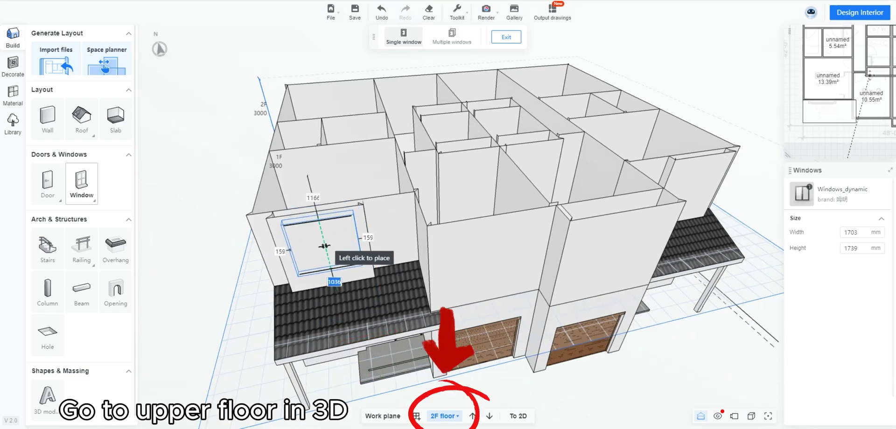
left_click(326, 246)
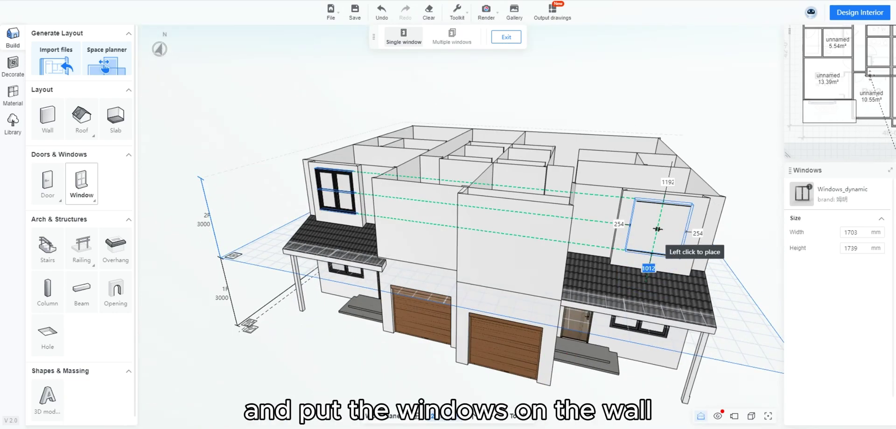
left_click(658, 229)
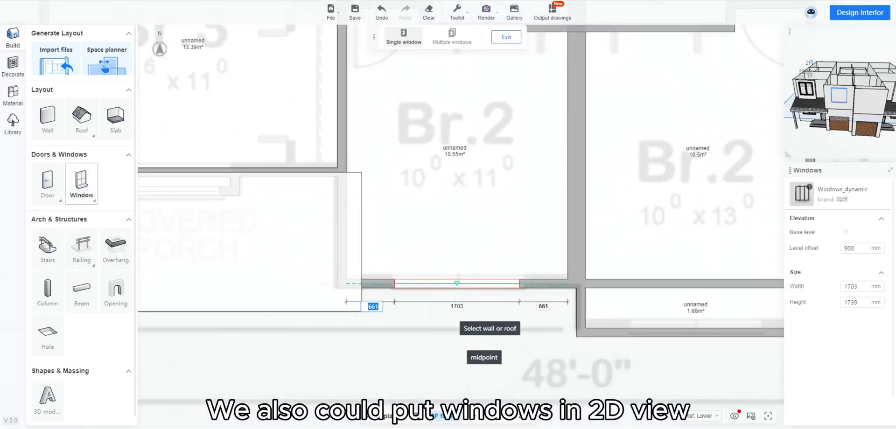
Step: Place a 1703 mm wide window at the midpoint of the left Br.2's front wall in 2D and show the whole building in 3D
left_click(451, 280)
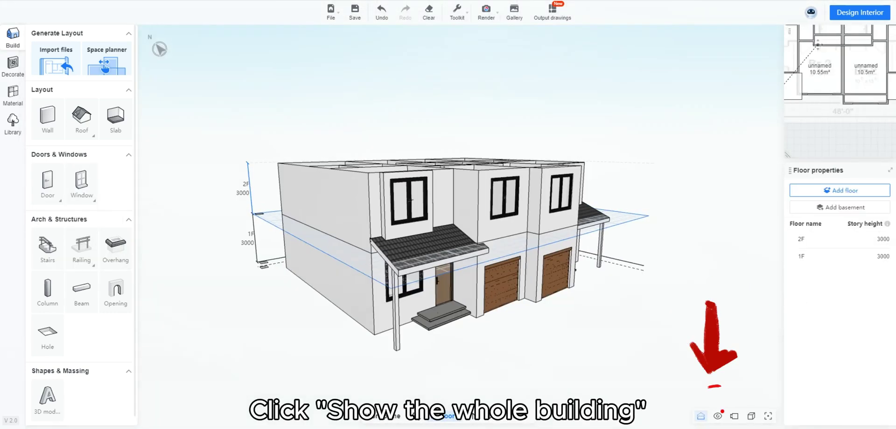
left_click_drag(509, 201, 472, 233)
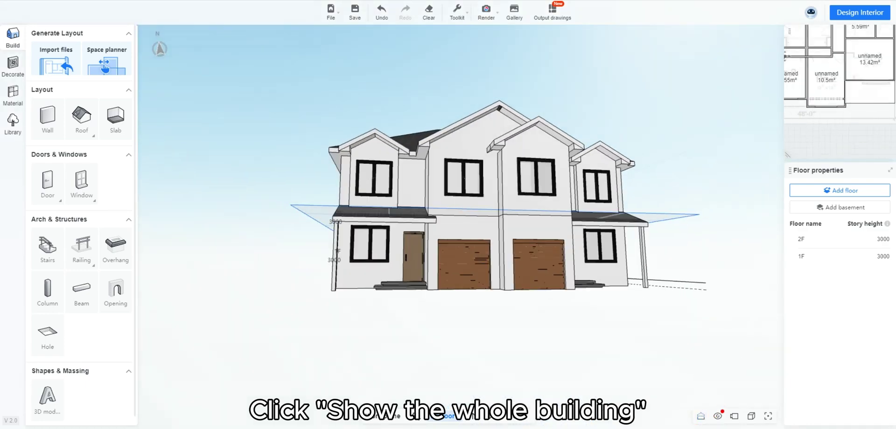
left_click_drag(471, 233, 471, 265)
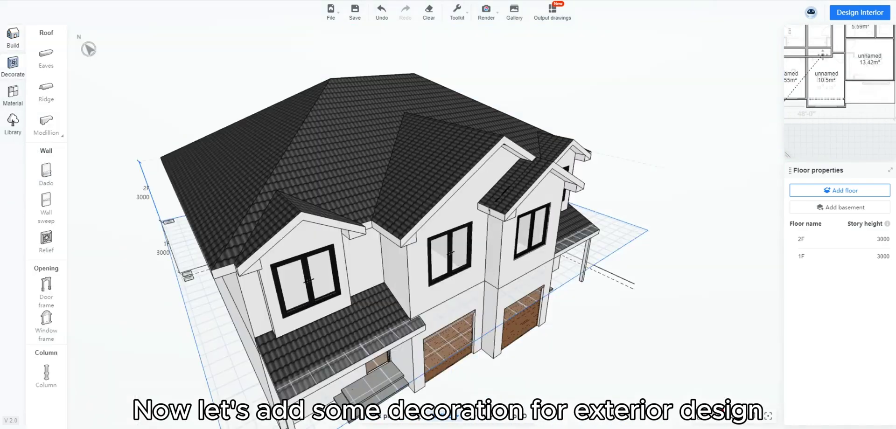
left_click_drag(482, 219, 443, 215)
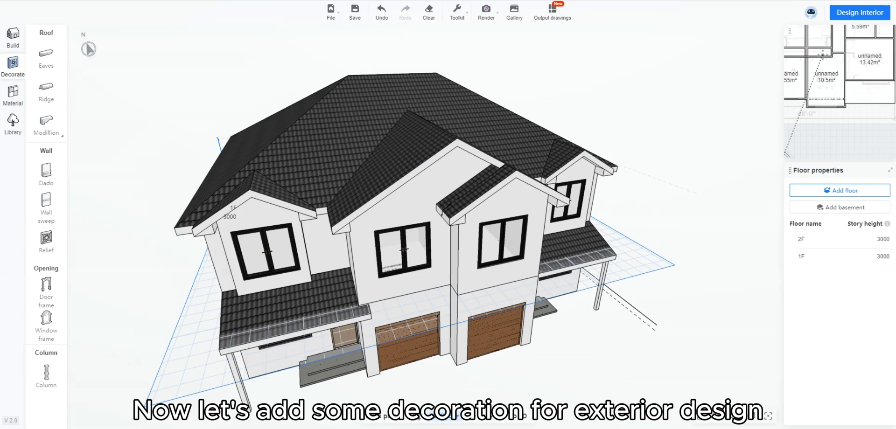
Step: Start an eaves decoration with the Eave Line-13 (180X220) profile and switch placement to single paragraph eaves
left_click(46, 57)
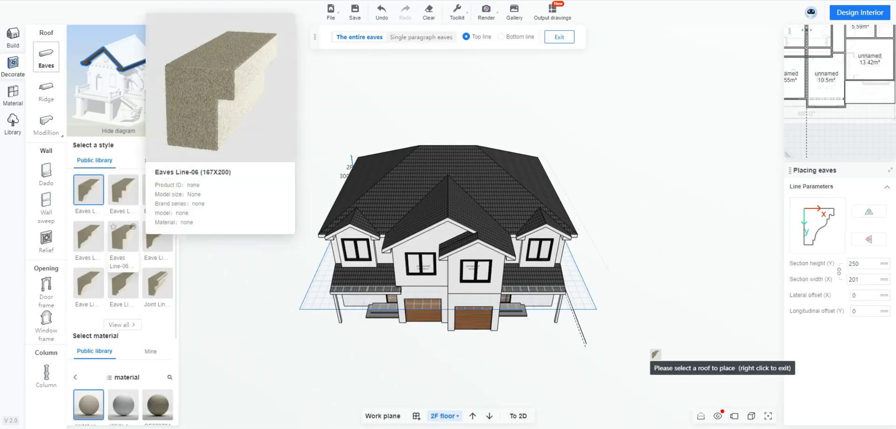
left_click(123, 325)
left_click(122, 160)
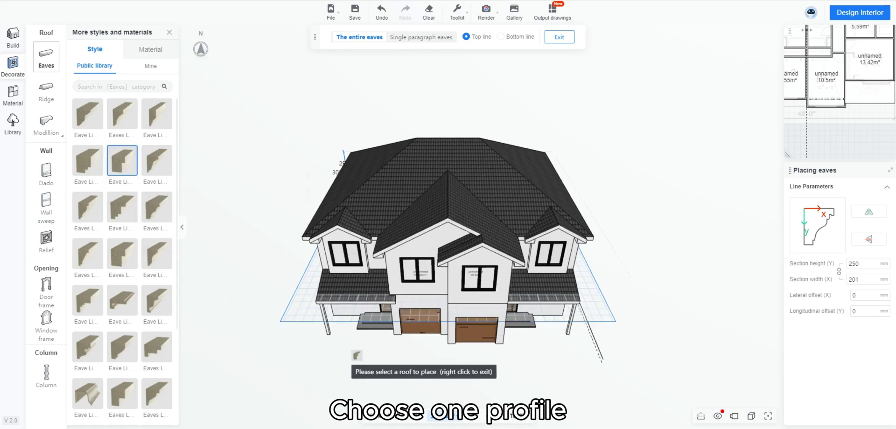
right_click_drag(451, 328, 444, 262)
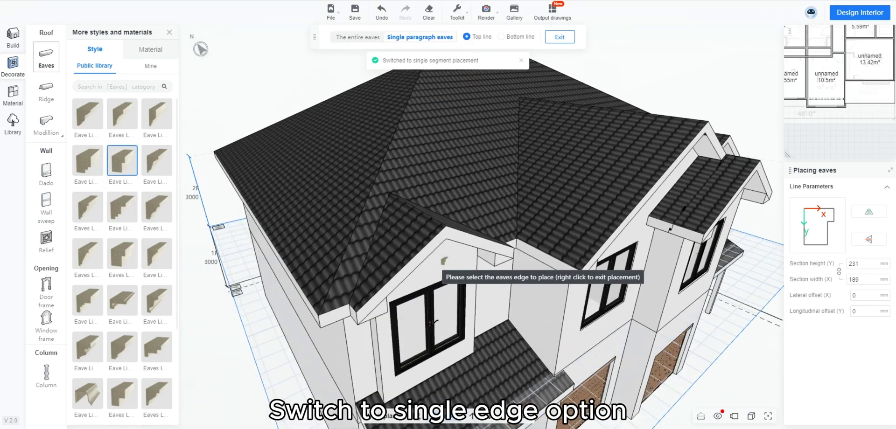
Step: Add eaves lines along both front edges of the left porch-side gable roof
left_click(427, 247)
left_click(476, 237)
right_click_drag(476, 237, 282, 316)
right_click_drag(327, 279, 455, 327)
scroll(454, 326, "down", 5)
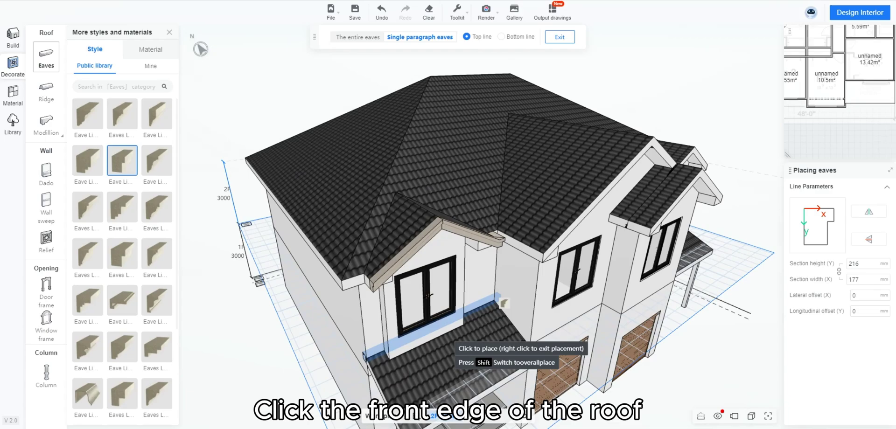
Step: Add eaves lines along the front edges of the two middle gable roofs above the garages
scroll(496, 290, "up", 5)
left_click(495, 291)
right_click_drag(699, 149, 672, 145)
left_click(579, 271)
right_click_drag(724, 115, 653, 121)
left_click(541, 251)
left_click(631, 213)
scroll(642, 276, "down", 5)
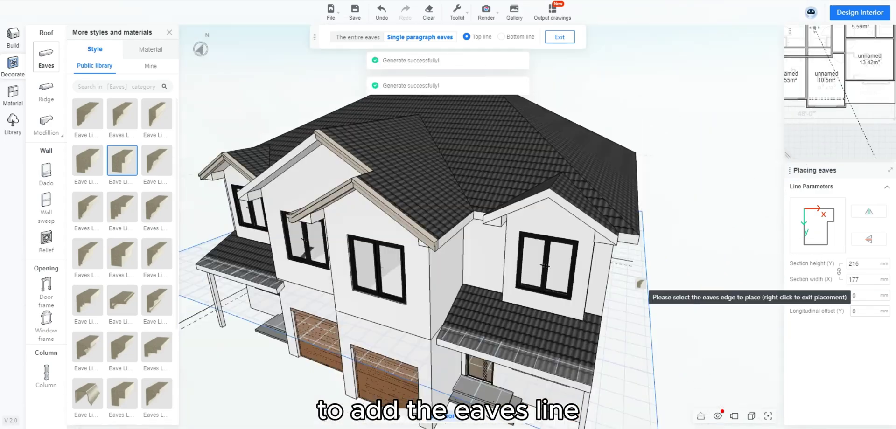
Step: Add the eaves line along the front edges of the right porch-side gable roof
right_click_drag(642, 276, 587, 236)
scroll(587, 236, "up", 5)
left_click(567, 246)
right_click_drag(578, 210, 512, 267)
scroll(516, 270, "down", 5)
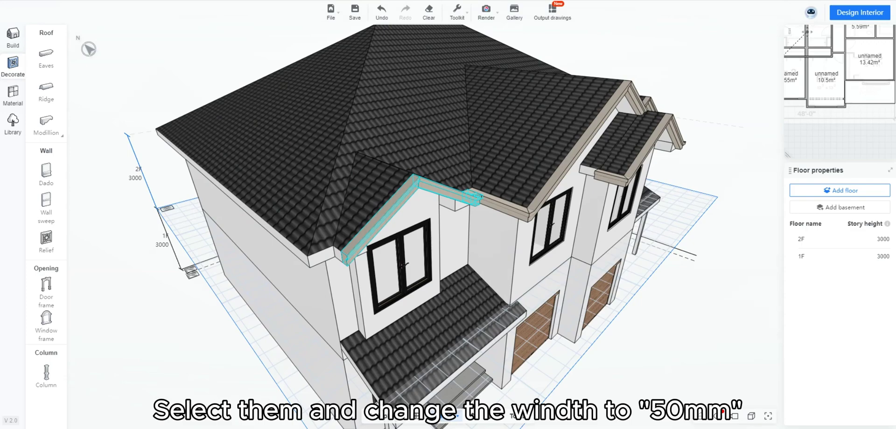
Step: Set the gable eaves lines' section height to 50 mm and adjust the short eaves segment at the right garage gable's lower end
left_click(865, 349)
type("5")
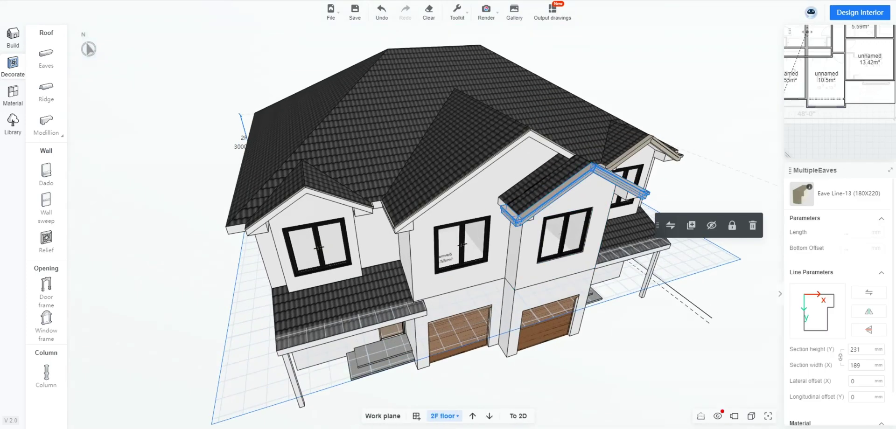
type("50")
key("Return")
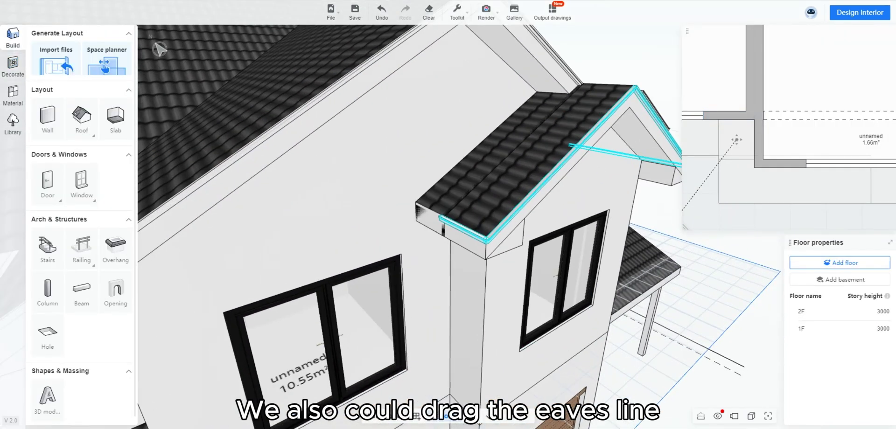
left_click(462, 228)
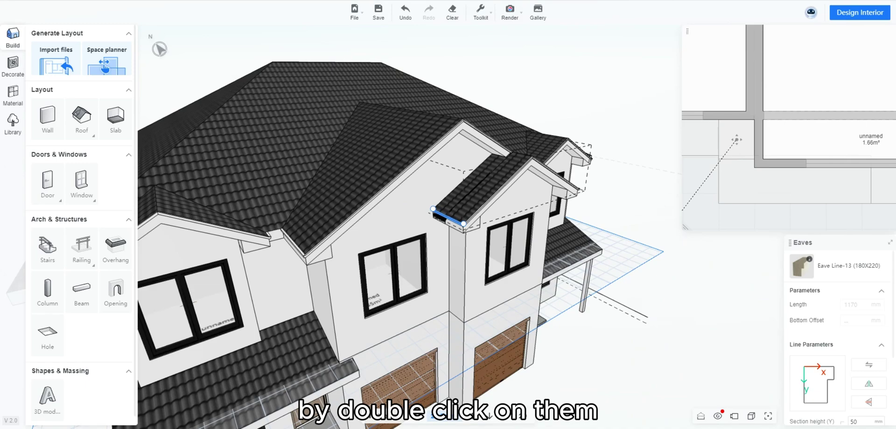
key("Escape")
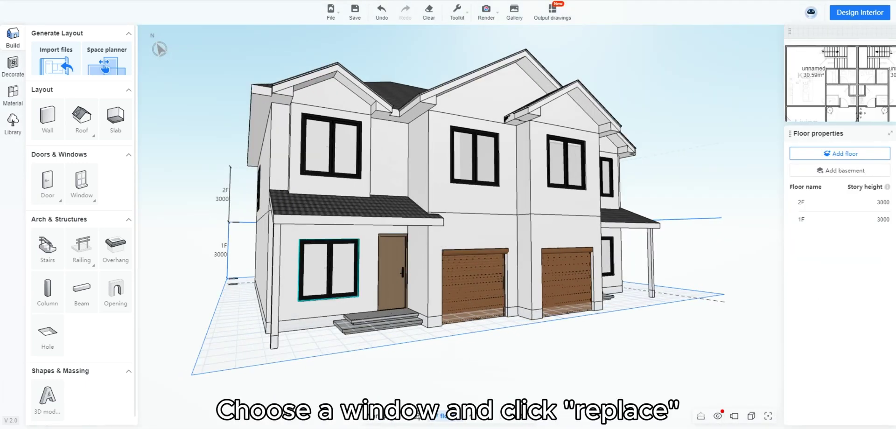
Step: Replace the ground-floor window beside the left entrance door with the modern casement window with glazing bars
left_click(329, 268)
left_click(380, 222)
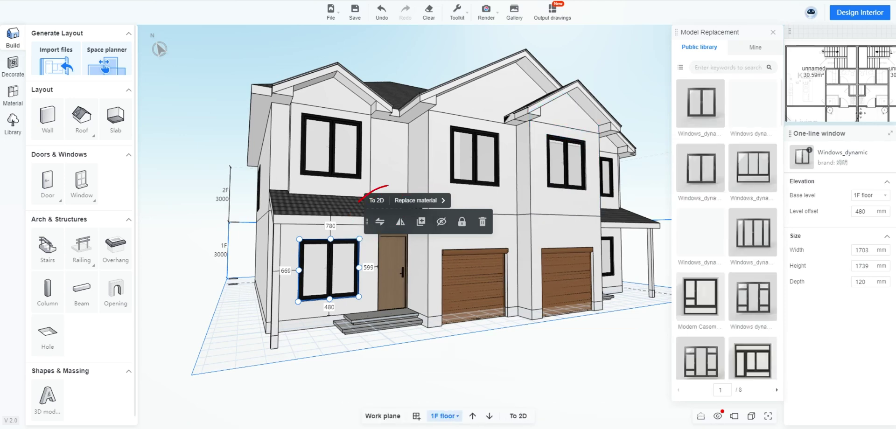
scroll(727, 229, "down", 5)
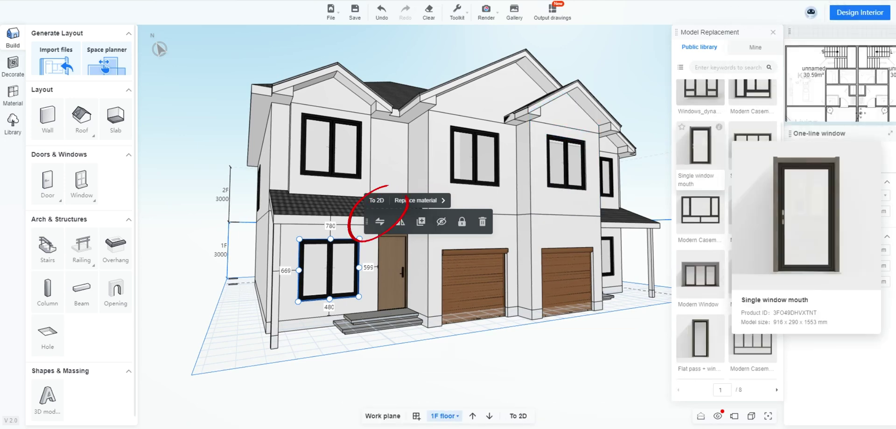
scroll(753, 168, "down", 2)
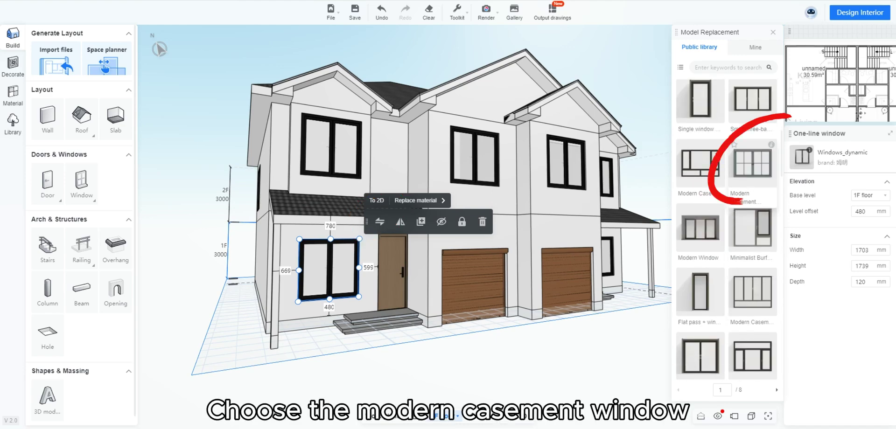
left_click(752, 165)
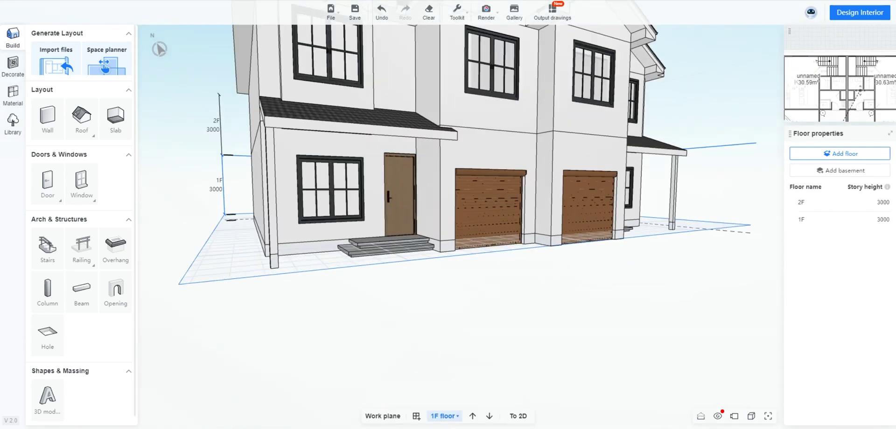
Step: Place a Window frame-1 surround on the ground-floor window beside the left entrance door
left_click_drag(438, 224, 471, 243)
scroll(462, 222, "down", 2)
left_click(13, 66)
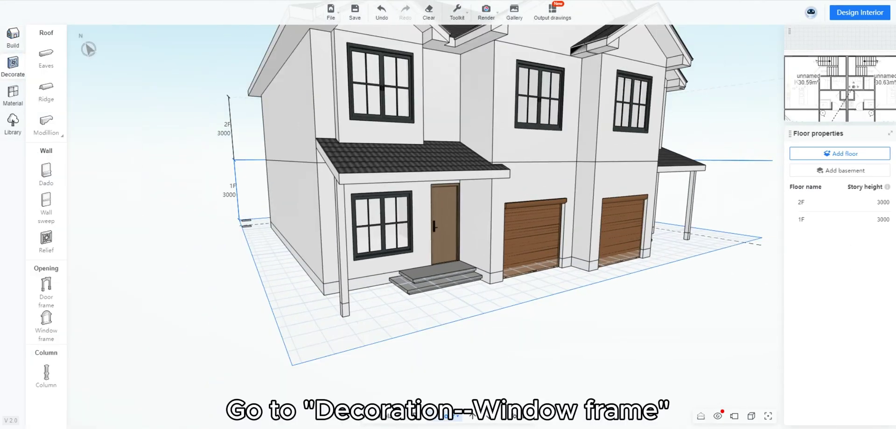
left_click(46, 326)
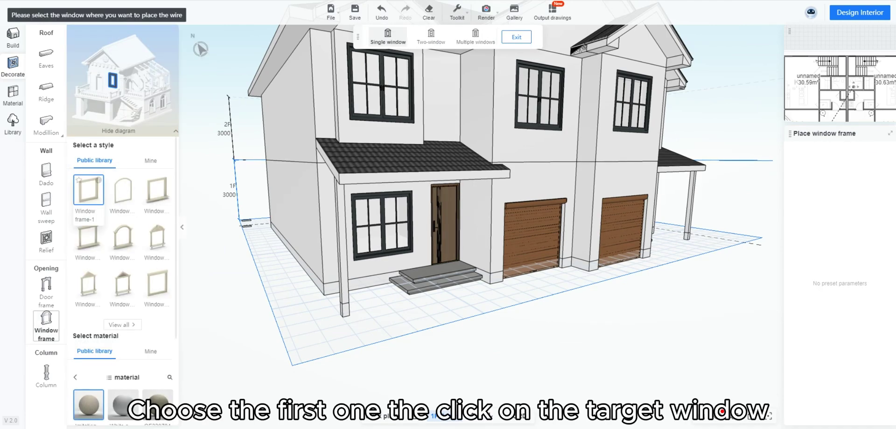
left_click(382, 227)
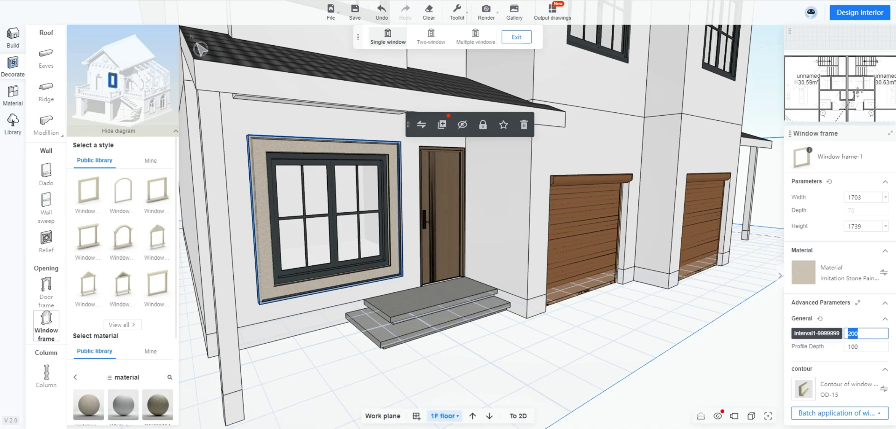
Step: Set the ground-floor window frame's profile width to 50 mm and profile depth to 20 mm
type("50")
key("Tab")
type("20")
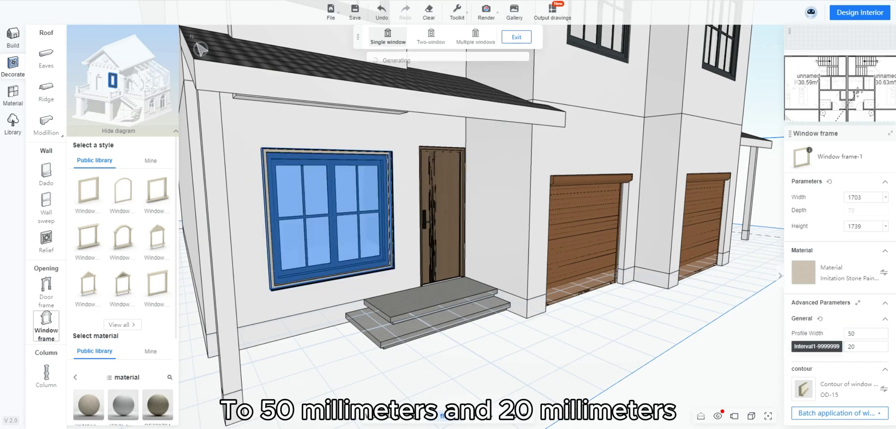
left_click(327, 373)
right_click_drag(326, 373, 343, 379)
scroll(439, 333, "down", 5)
left_click(89, 189)
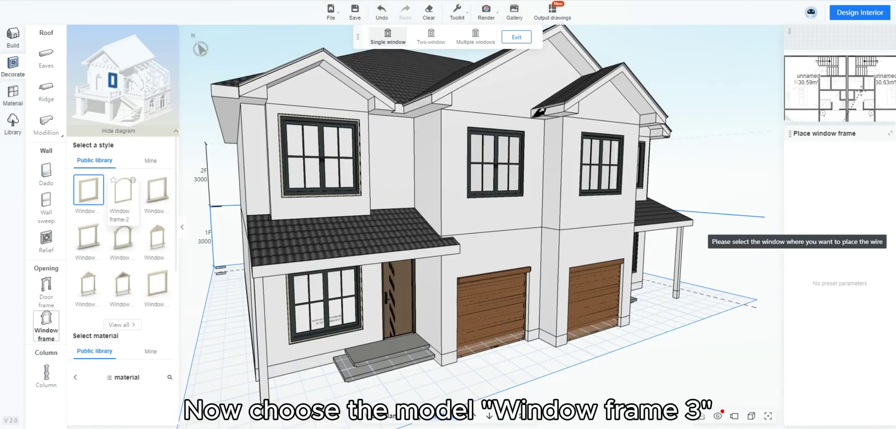
Step: Place a Window frame-3 surround with a sill on the upper-floor window above the left garage
left_click(158, 191)
middle_click_drag(665, 343, 622, 375)
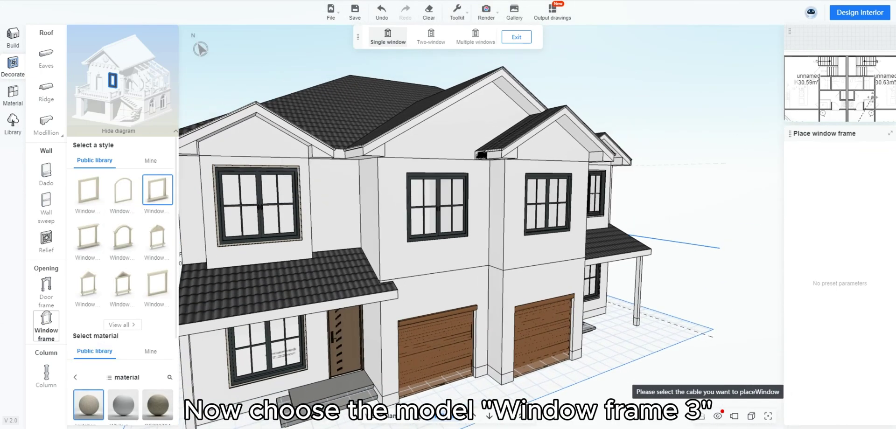
scroll(622, 374, "up", 2)
left_click(432, 219)
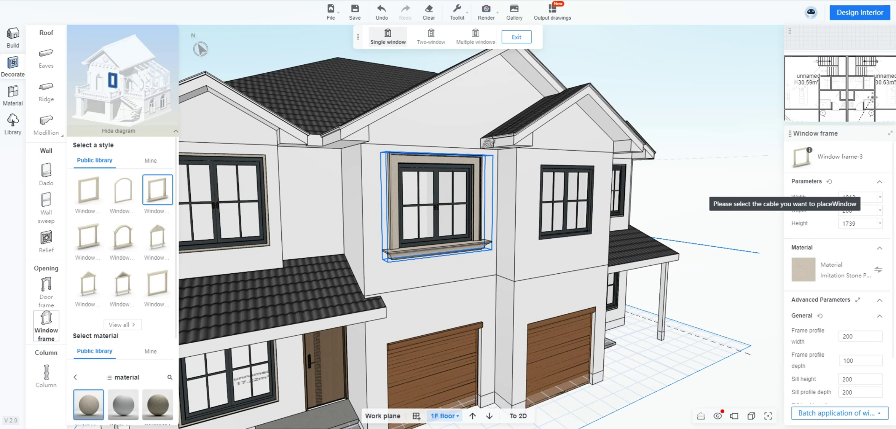
Step: Set the frame profile width to 50 mm and frame profile depth to 20 mm for the window above the left garage
scroll(837, 280, "down", 2)
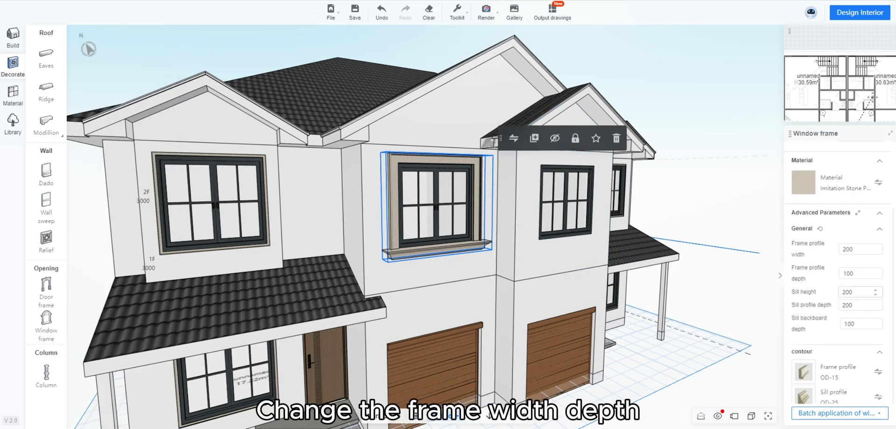
type("5")
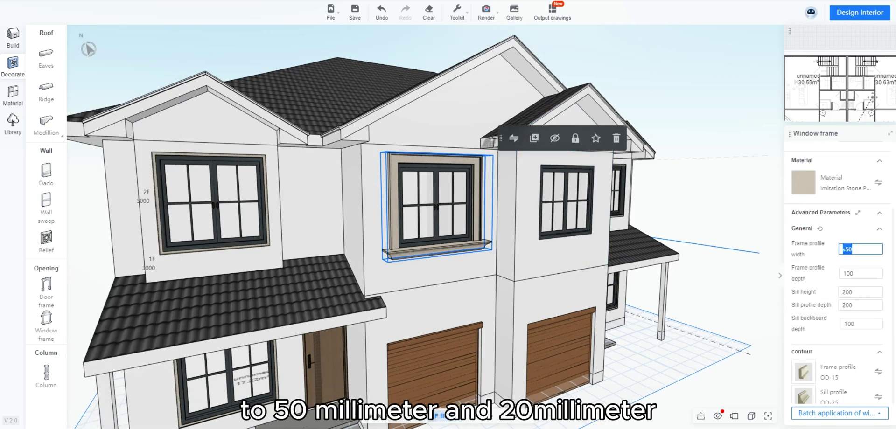
type("0")
left_click(860, 274)
type("20")
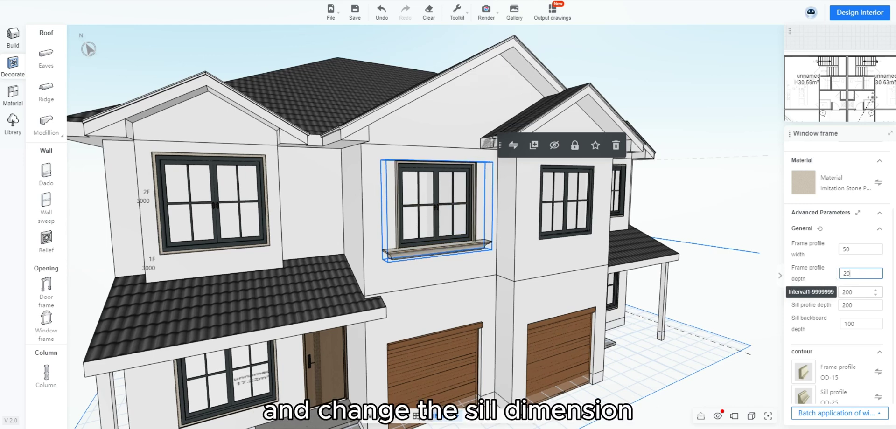
Step: Set the same frame's sill height to 100 mm and sill backboard depth to 10 mm, and open its sill profile depth for editing
key("Tab")
type("1")
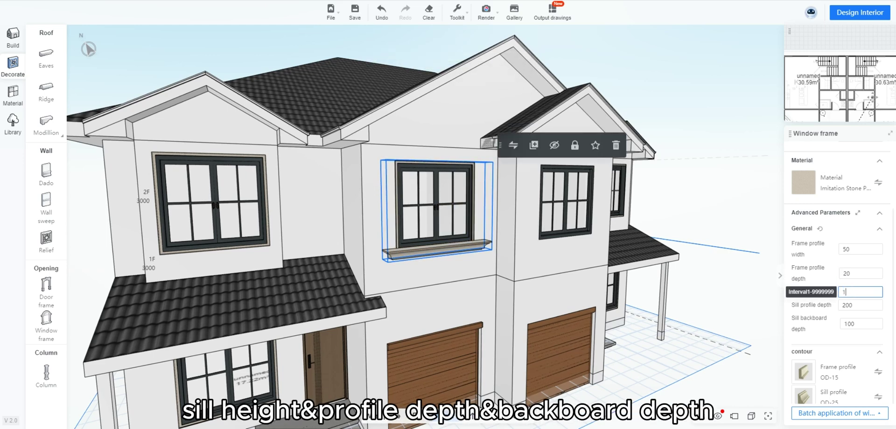
type("00")
key("Tab")
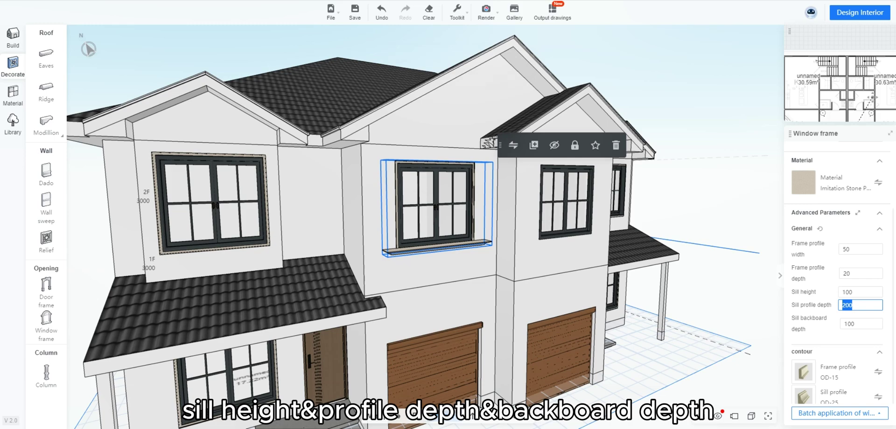
key("Tab")
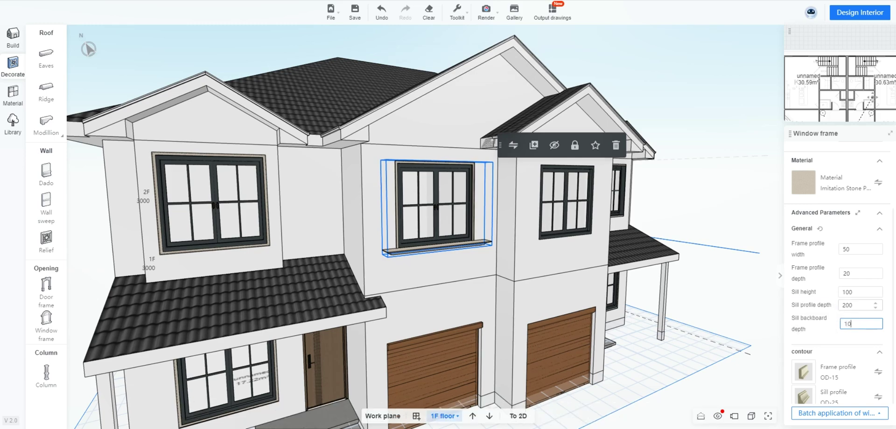
left_click(857, 305)
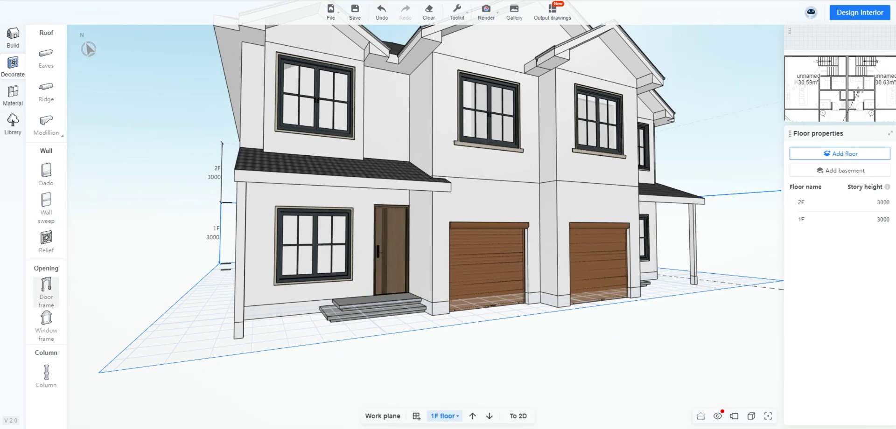
Step: Add Door frame line-1 surrounds to both entrance doors
left_click(46, 293)
left_click(89, 190)
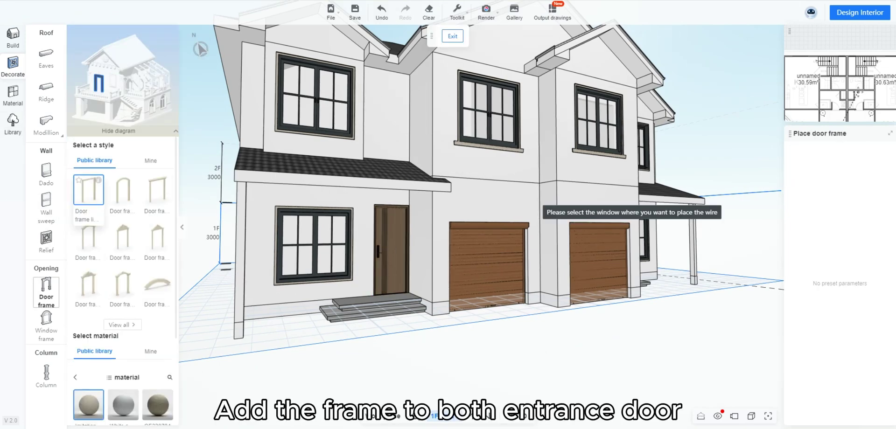
left_click(391, 249)
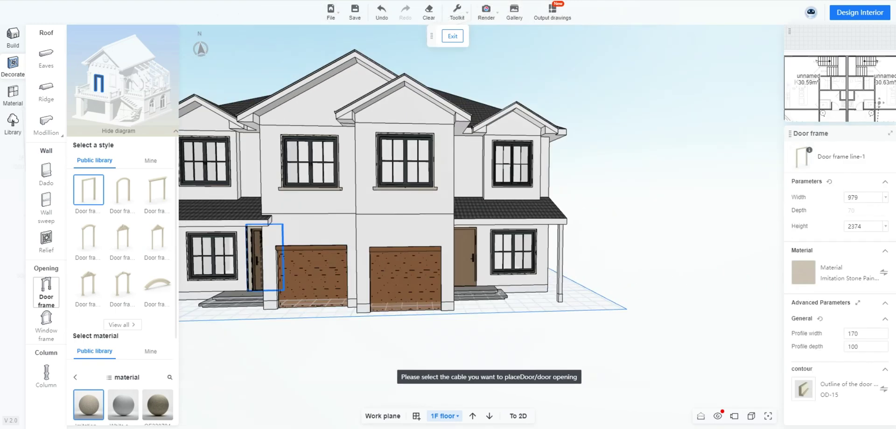
left_click(436, 257)
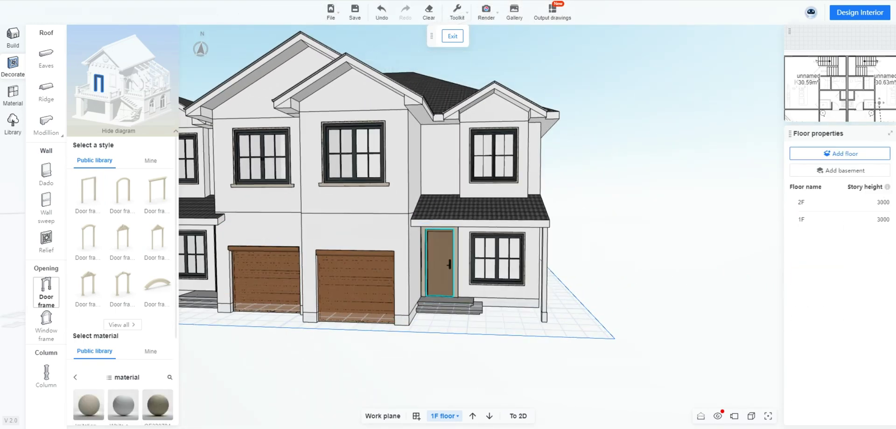
left_click(440, 262)
right_click_drag(440, 262, 471, 233)
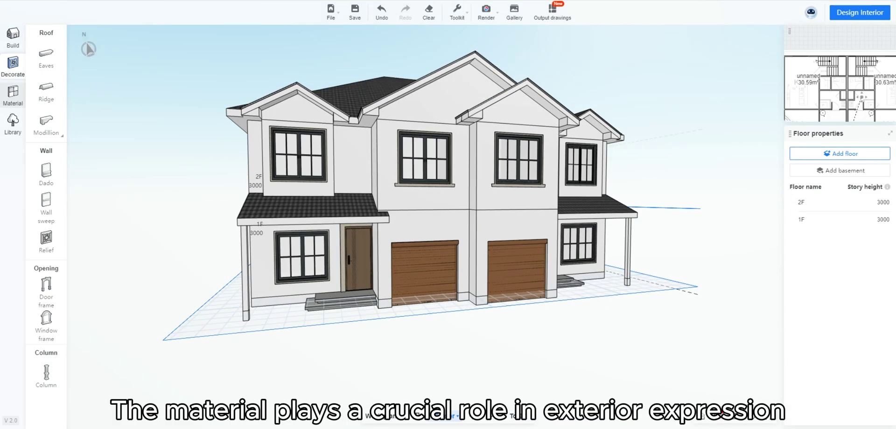
Step: Apply the exterior timber wall material Pure White No. 2 to the ground-floor side wall next to the left porch
left_click(13, 96)
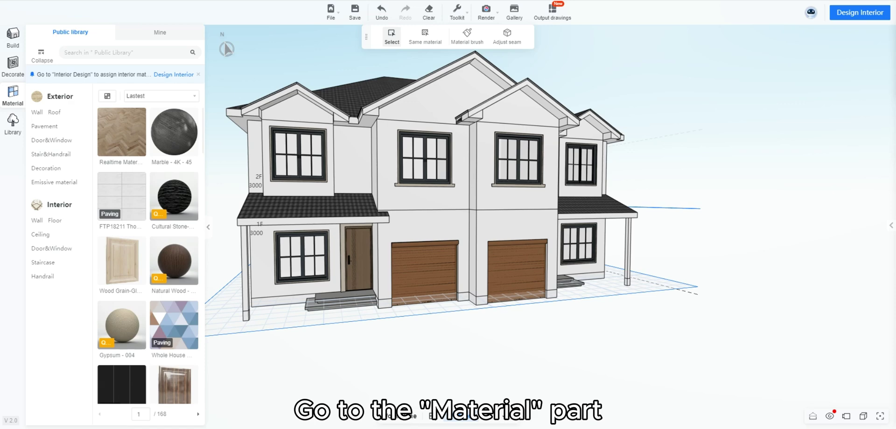
left_click(37, 112)
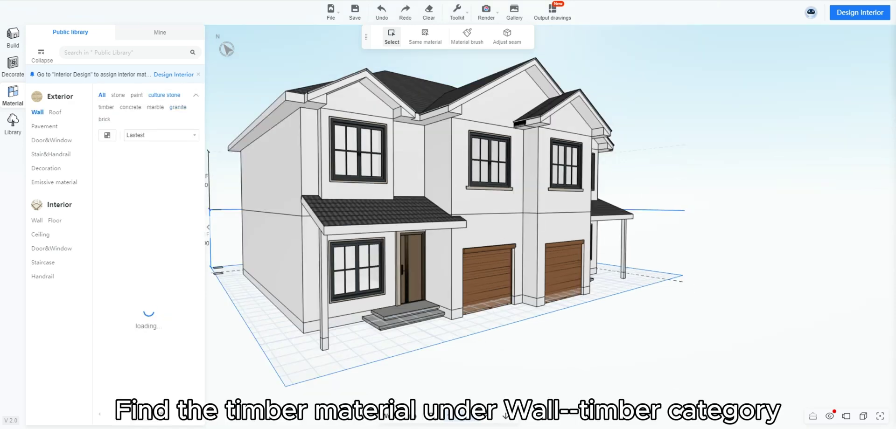
left_click(106, 107)
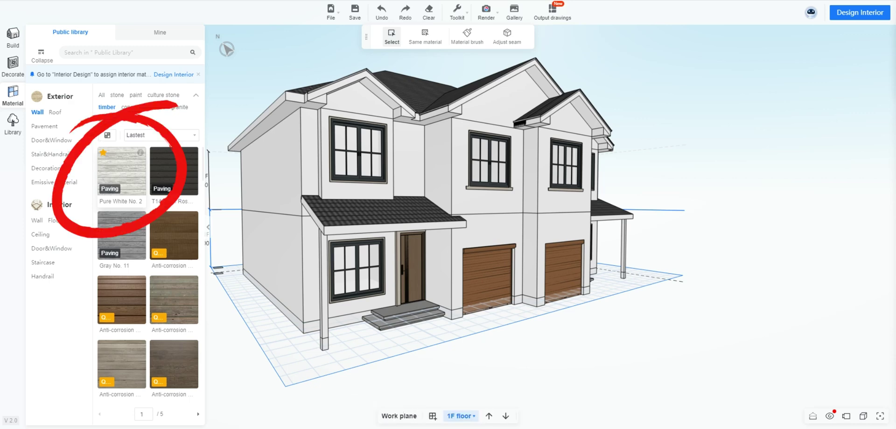
left_click_drag(430, 356, 491, 364)
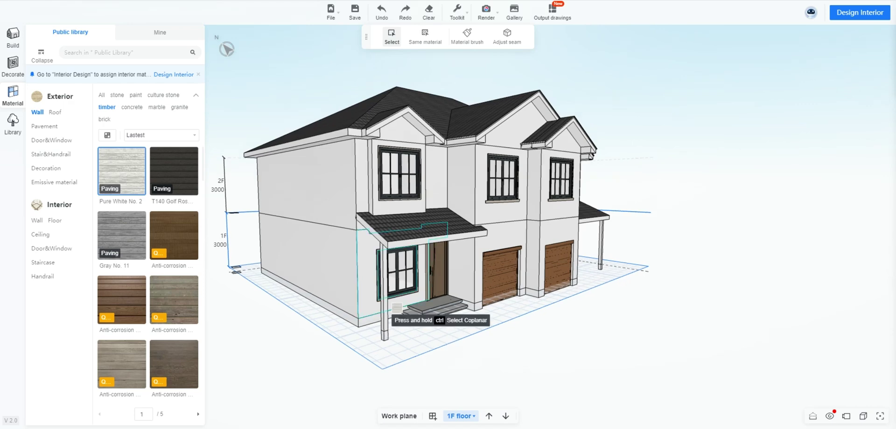
left_click(347, 277)
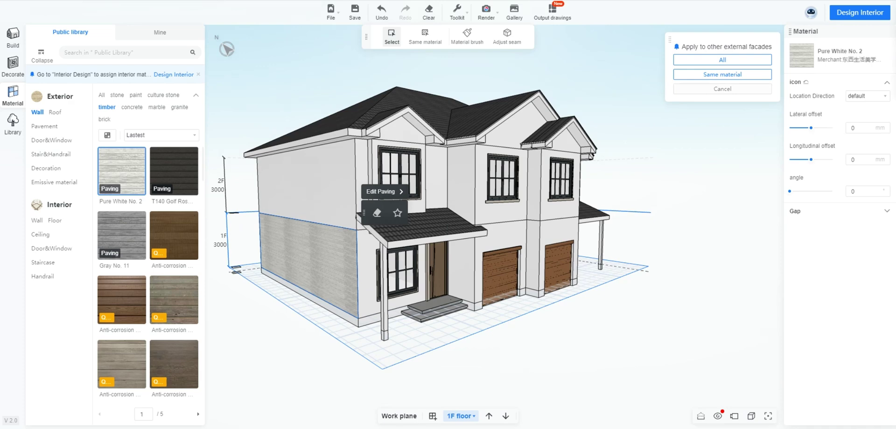
Step: Rotate the timber material on the ground-floor side wall to an angle of 90 degrees
right_click(330, 361)
left_click_drag(331, 361, 434, 351)
scroll(434, 351, "up", 2)
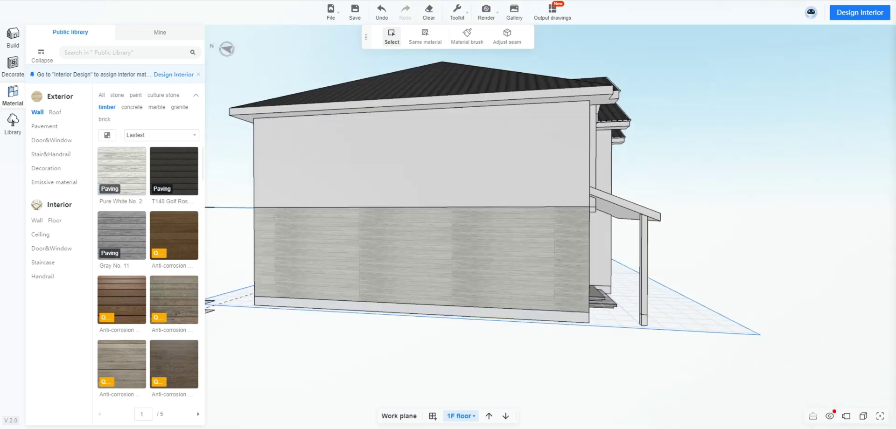
scroll(434, 327, "up", 2)
left_click(619, 184)
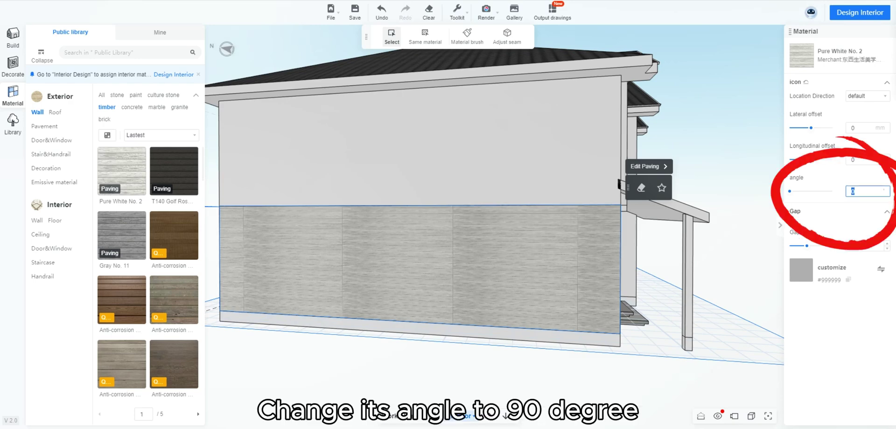
key("Return")
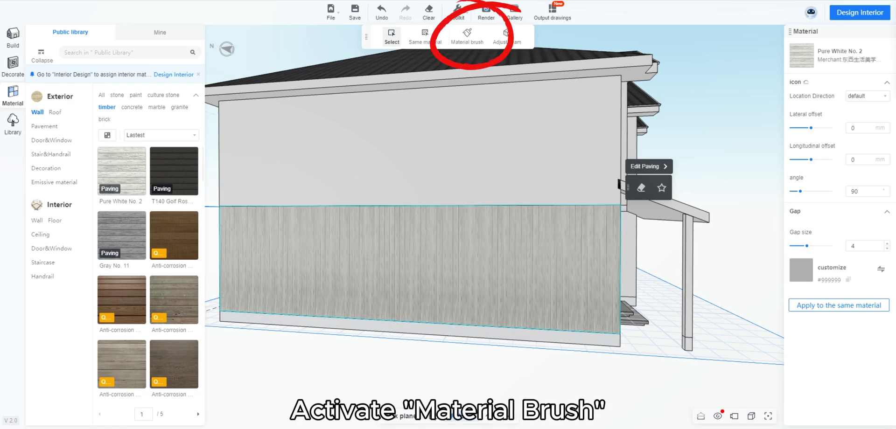
Step: Copy the rotated timber material to the upper side wall with the Material brush and apply it to all other external facades
scroll(448, 210, "down", 2)
right_click_drag(467, 210, 448, 233)
scroll(457, 228, "up", 2)
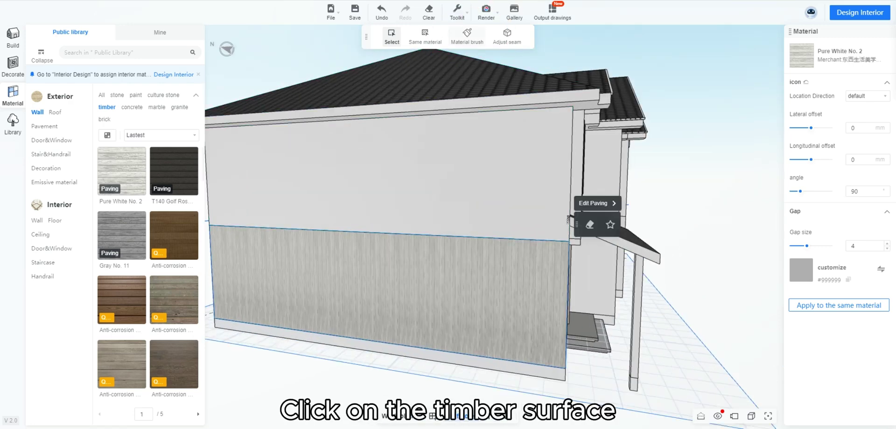
left_click(467, 35)
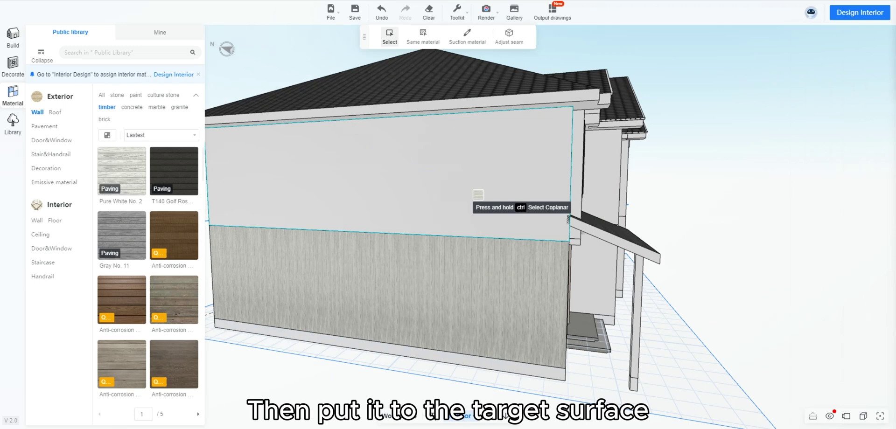
left_click(477, 194)
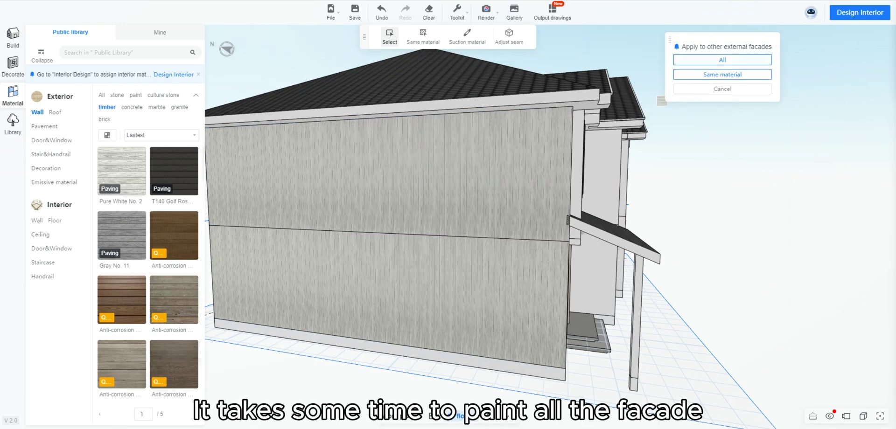
left_click(722, 60)
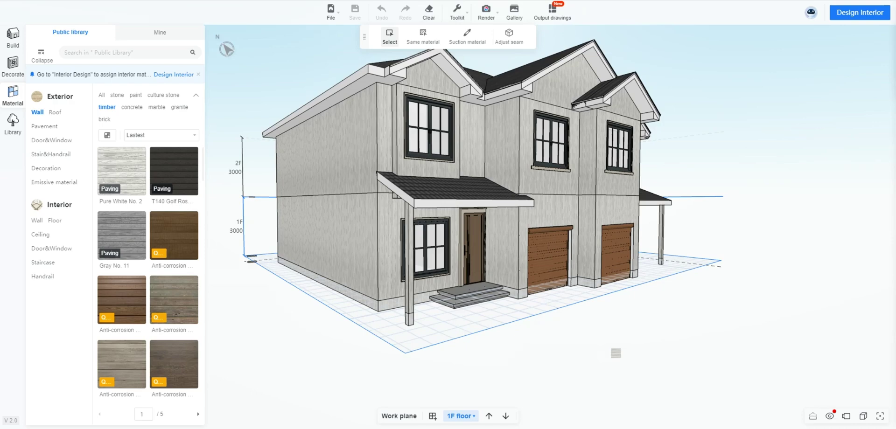
left_click_drag(616, 353, 583, 380)
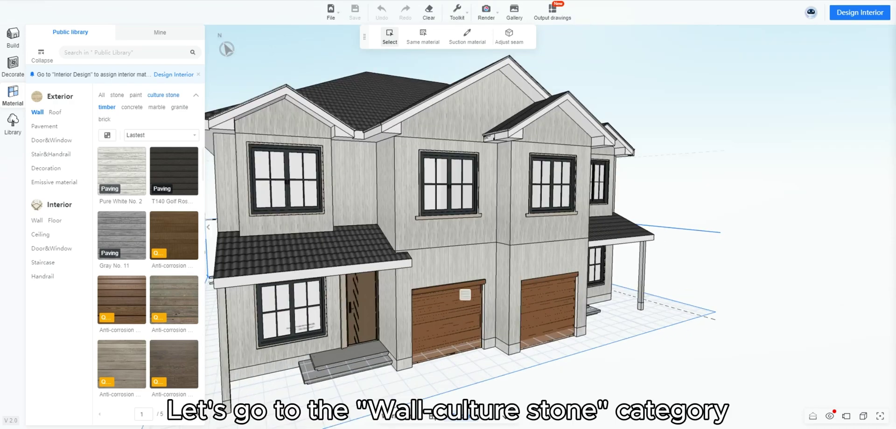
Step: Apply the culture stone material JZ220669 to all sections of the front gable wall, including the side return beside the porch
left_click(163, 95)
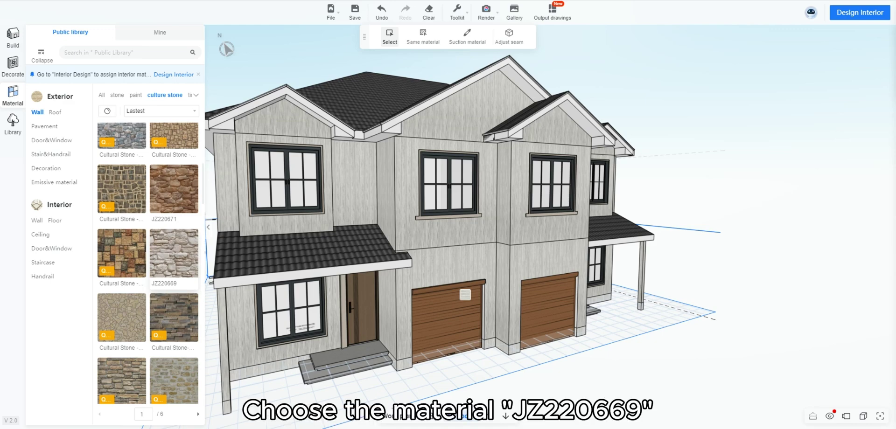
left_click(174, 254)
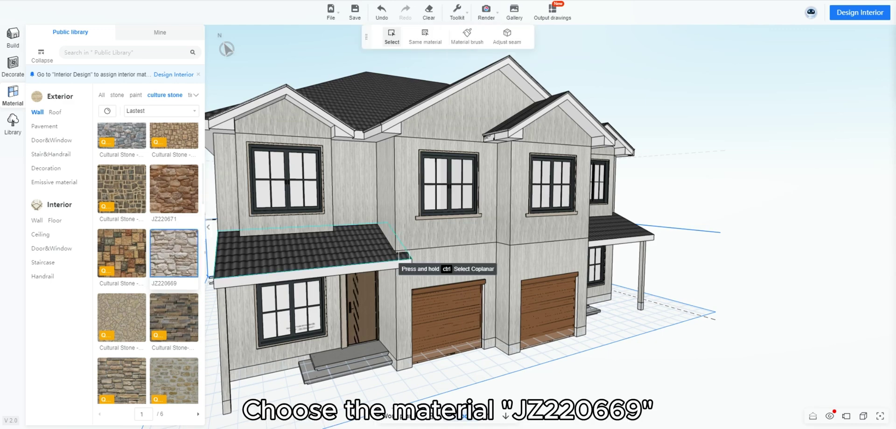
left_click(476, 270)
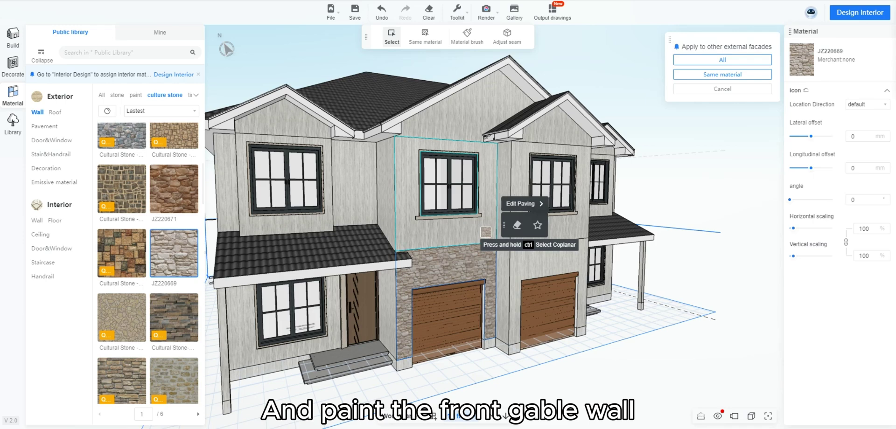
left_click(483, 233)
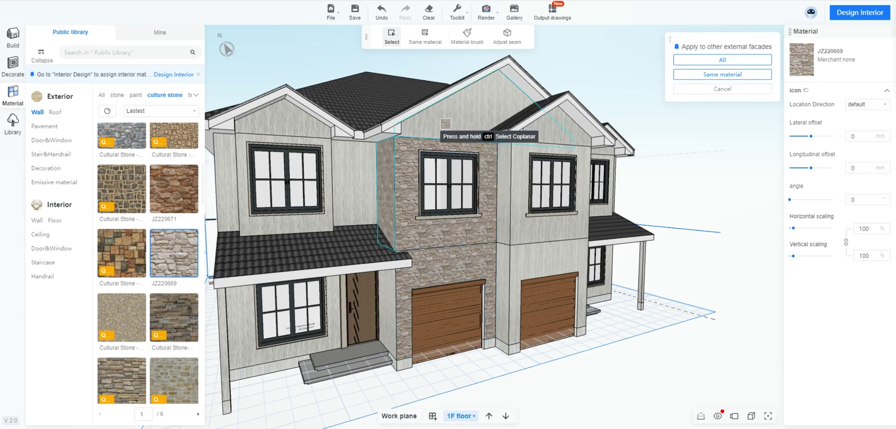
left_click(495, 108)
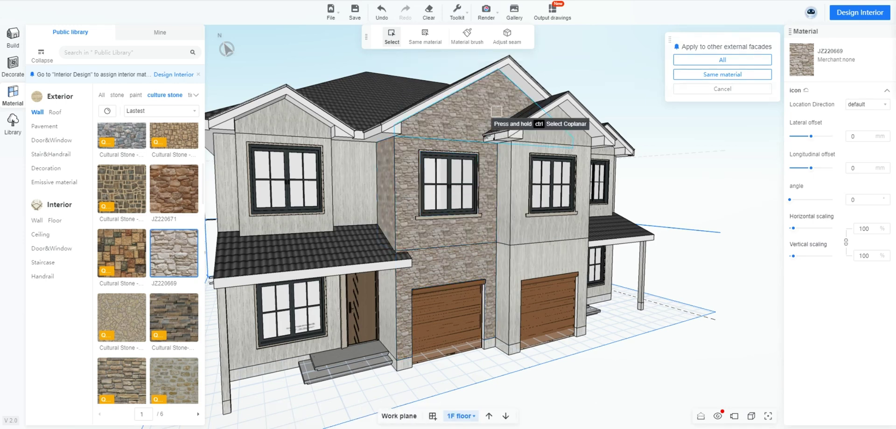
scroll(498, 112, "down", 4)
mouse_move(516, 373)
left_mouse_down()
mouse_move(530, 374)
mouse_move(520, 364)
mouse_move(485, 370)
mouse_move(524, 367)
left_mouse_up()
left_click(457, 292)
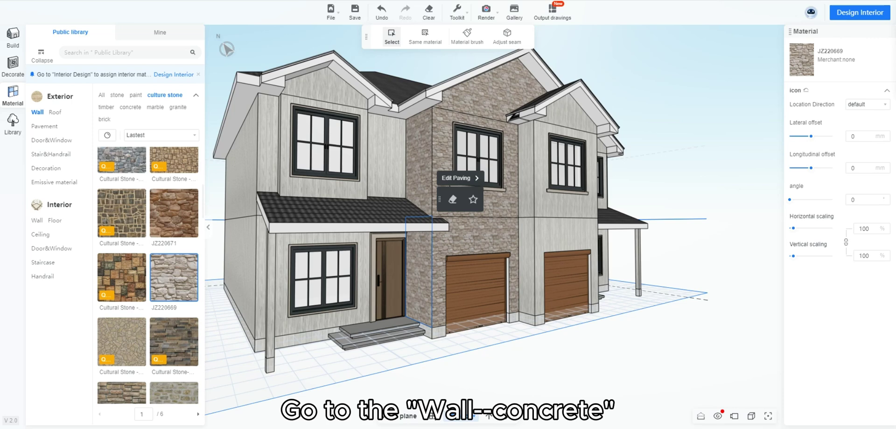
Step: Apply the concrete material Concrete-011 to the foundation and entrance steps at the left porch and to the foundation beside the left garage
left_click(131, 106)
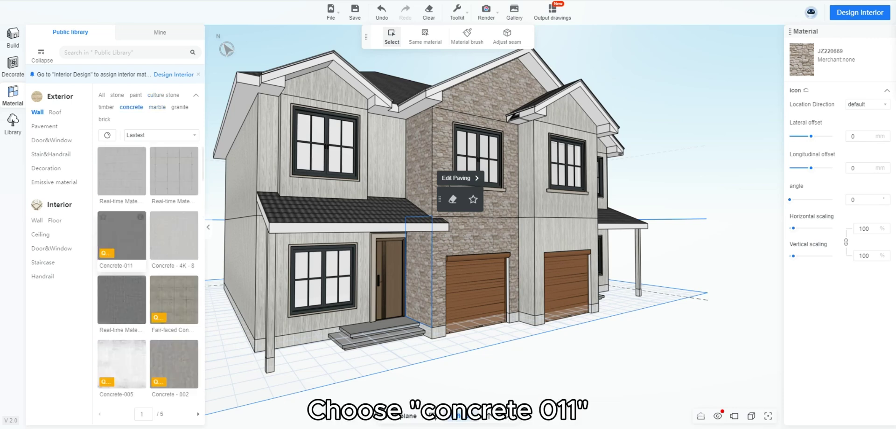
left_click(121, 236)
right_click_drag(347, 394, 395, 370)
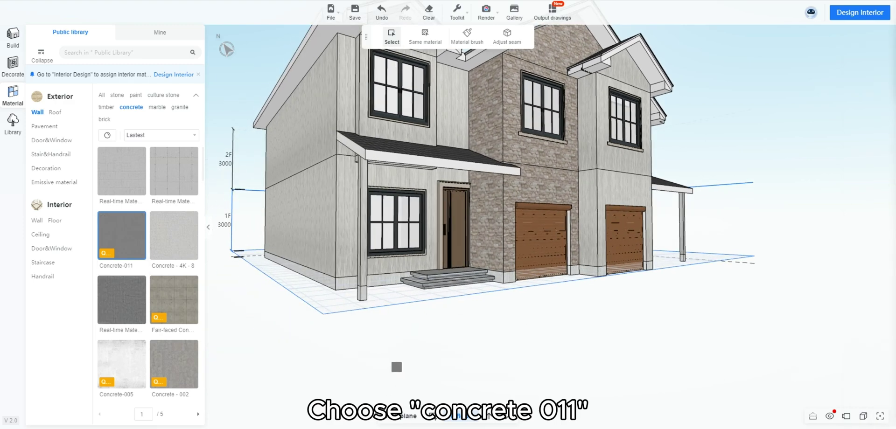
scroll(395, 370, "up", 3)
left_click(388, 293)
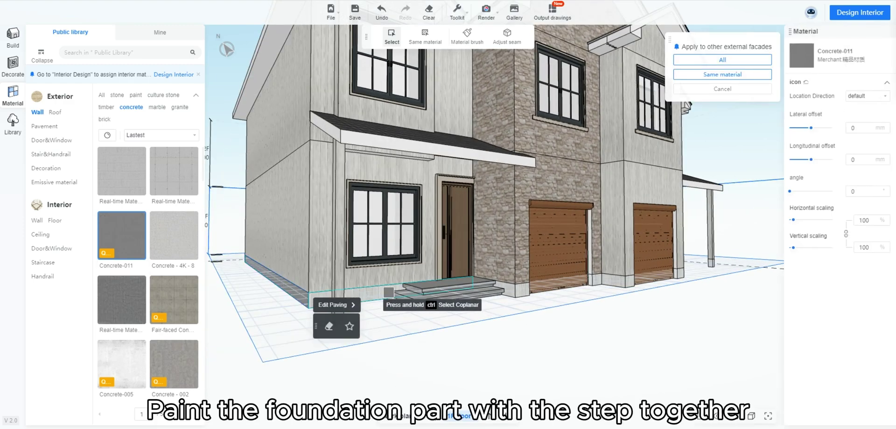
left_click(389, 293)
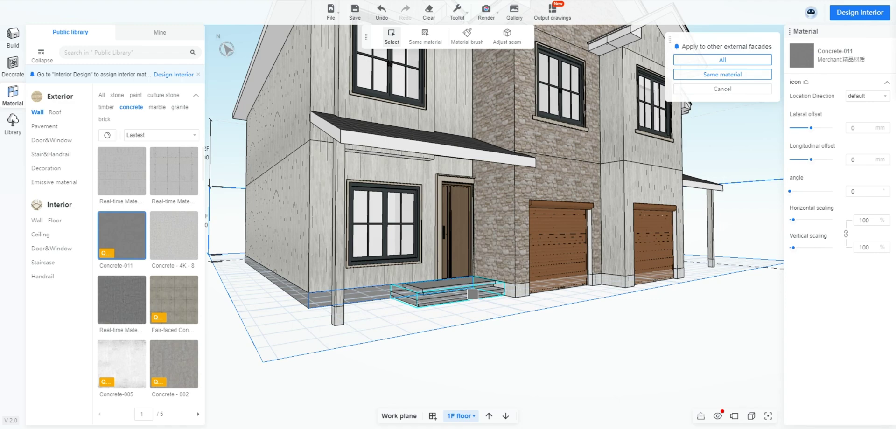
left_click(473, 294)
left_click(527, 290)
scroll(517, 299, "up", 3)
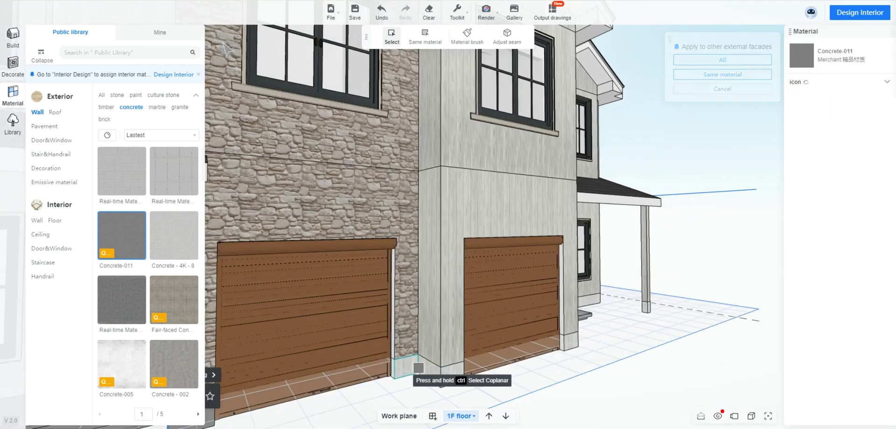
Step: Apply Concrete-011 to the remaining foundation sections at the second garage, the right porch and the side walls
scroll(461, 372, "down", 3)
right_click_drag(550, 373, 448, 389)
left_click(314, 345)
left_click(349, 329)
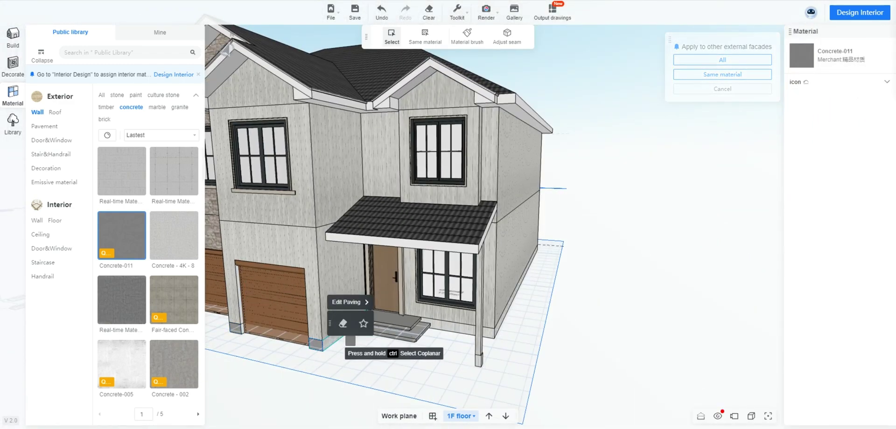
left_click(484, 324)
left_click(514, 302)
scroll(387, 369, "down", 3)
right_click_drag(359, 368, 551, 326)
left_click(574, 295)
key("Escape")
key("Escape")
scroll(560, 336, "down", 3)
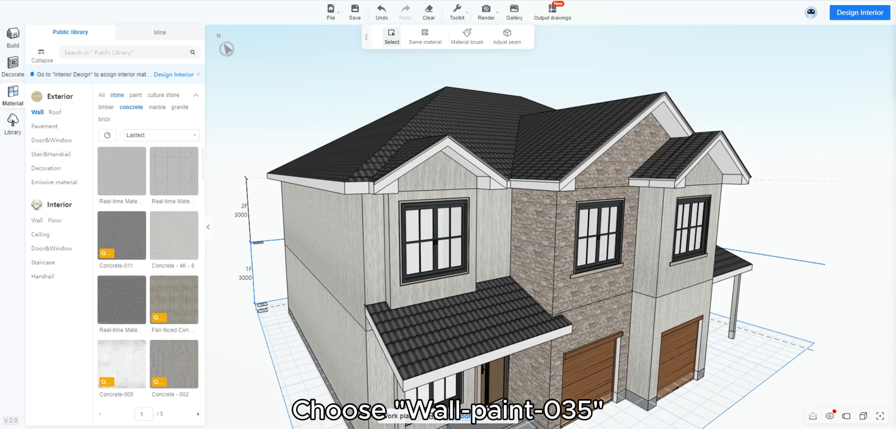
Step: Apply the paint material Wall Paint - 035 to the roof edge faces and gable fascia at the left front corner
left_click(135, 95)
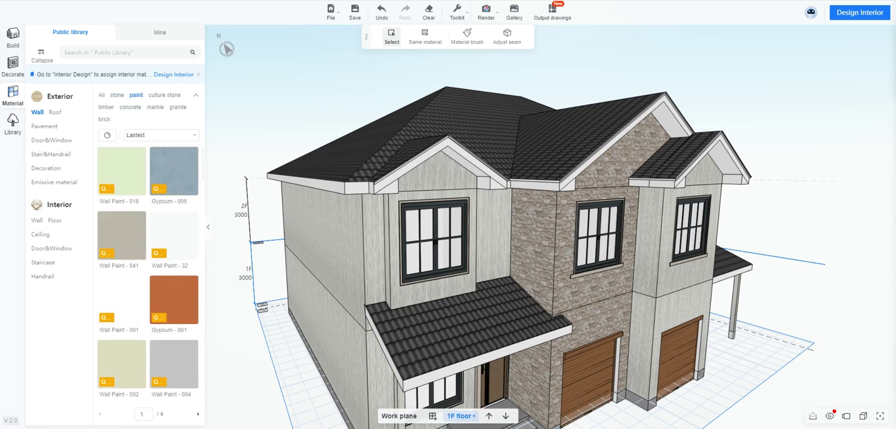
scroll(173, 238, "down", 3)
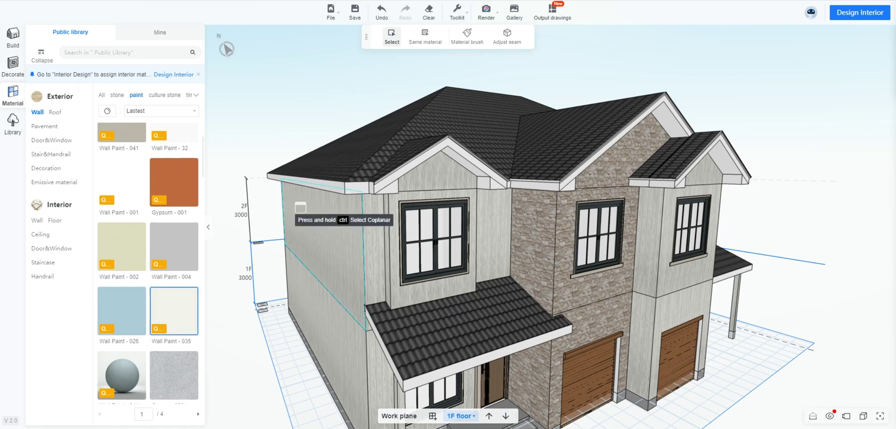
scroll(368, 183, "up", 2)
right_click_drag(375, 195, 420, 276)
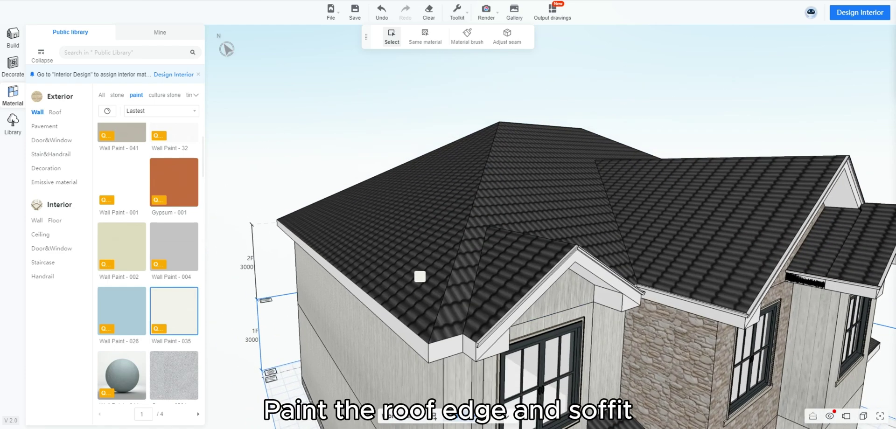
scroll(399, 244, "up", 3)
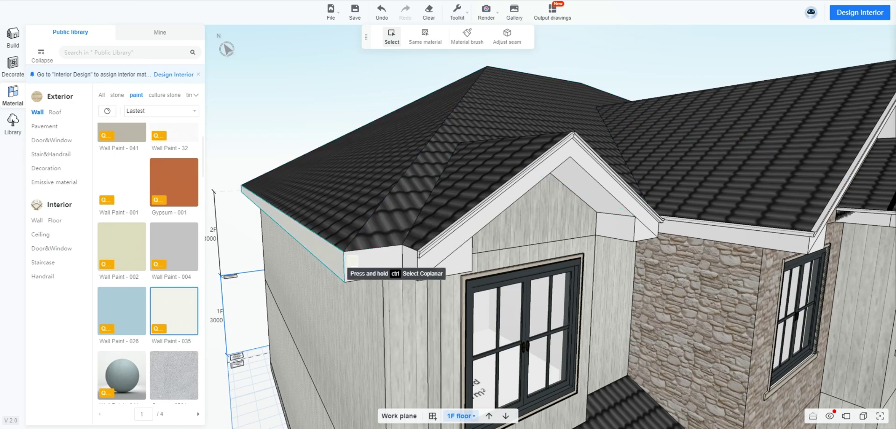
left_click(353, 260)
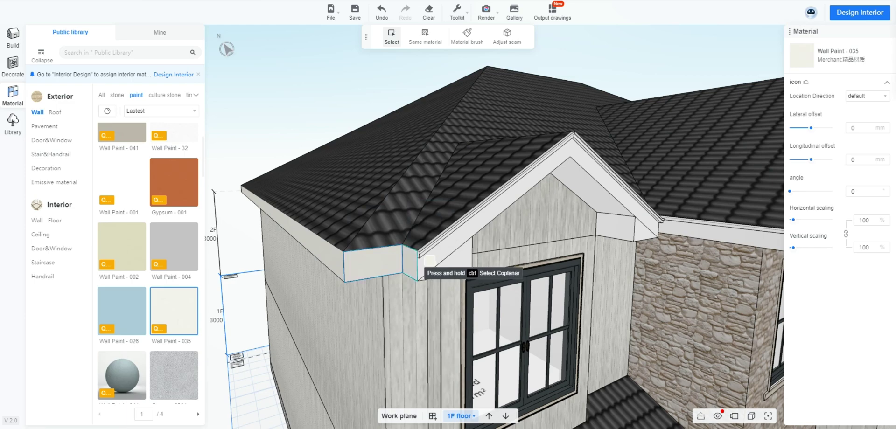
left_click(414, 257)
left_click(441, 248)
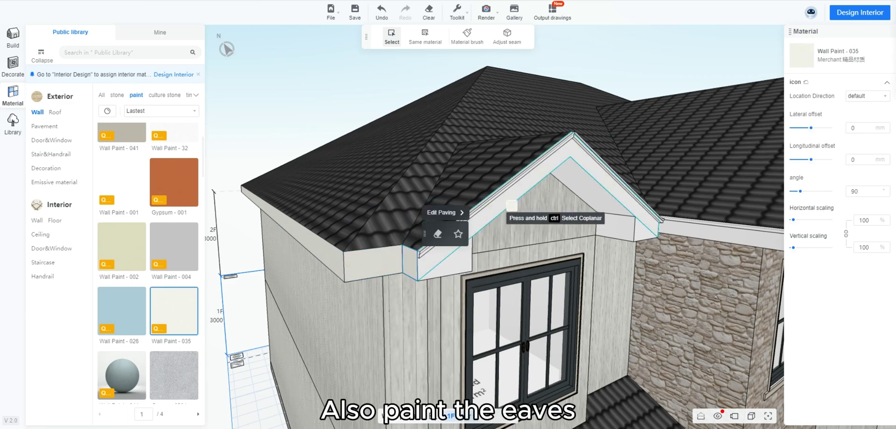
Step: Apply Wall Paint - 035 to the gable's eave return and decorative line, and extend it to all other decorative lines
left_click(472, 260)
left_click(472, 259)
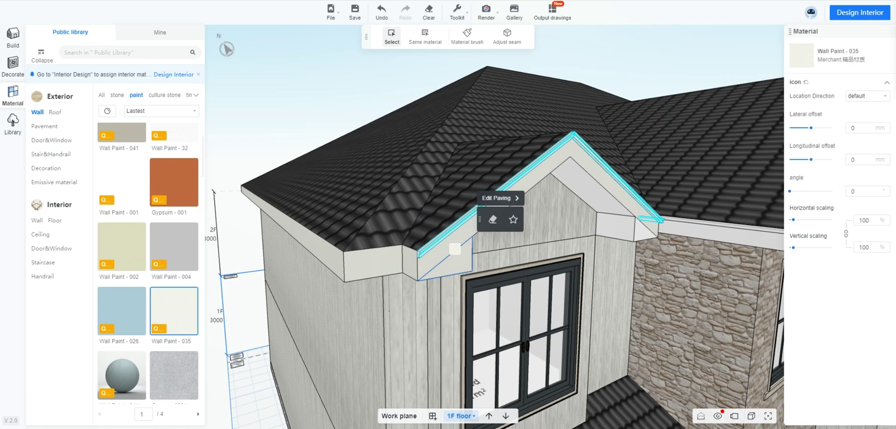
left_click(443, 236)
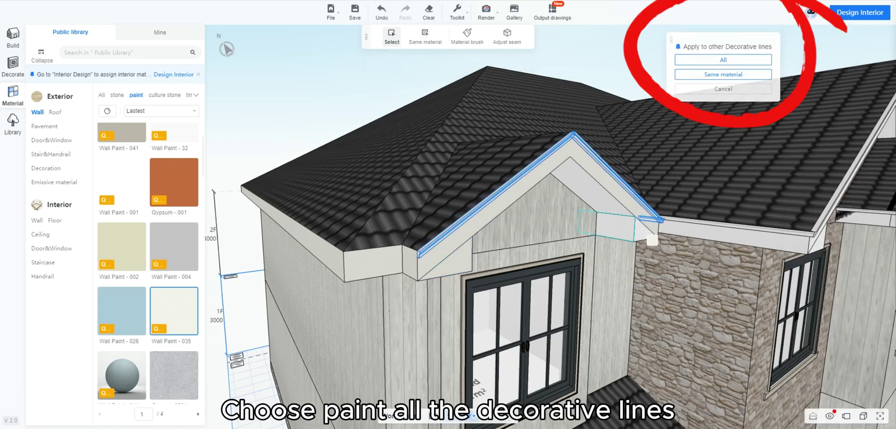
left_click(723, 59)
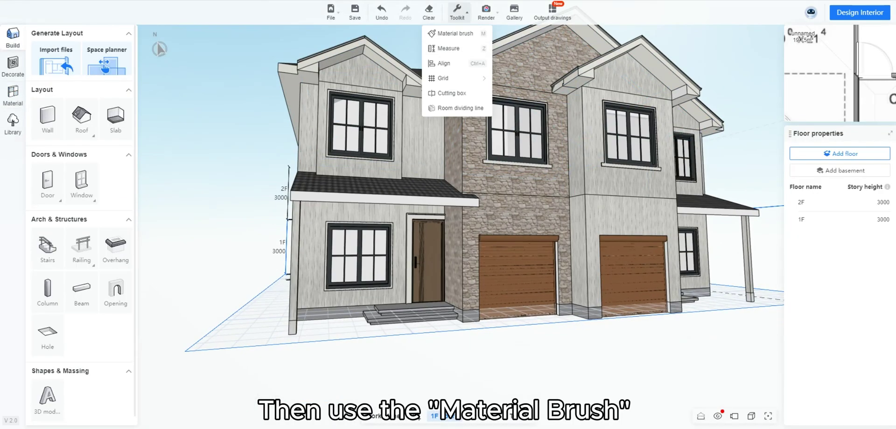
Step: Copy the garage doors' brown timber material to the porch columns with the Material brush
left_click(455, 33)
scroll(326, 337, "up", 4)
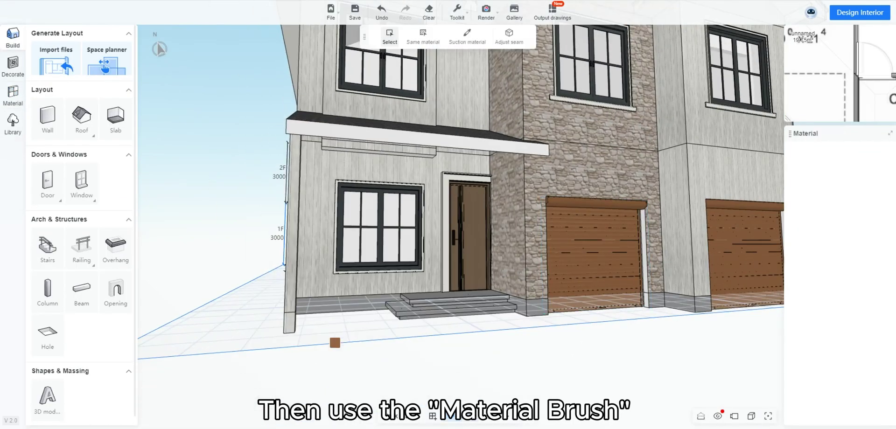
left_click(292, 298)
mouse_move(298, 303)
right_mouse_down()
mouse_move(508, 325)
mouse_move(288, 319)
right_mouse_up()
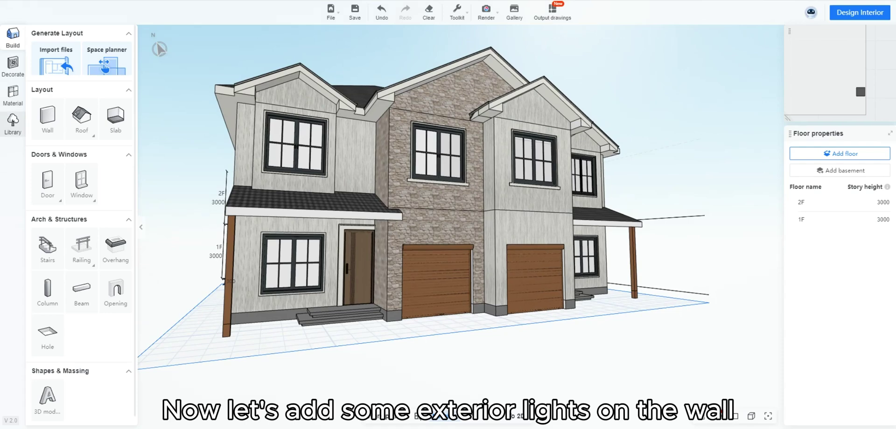
Step: Search the public library for "wall lamp" and browse to the modern outdoor models
left_click(13, 125)
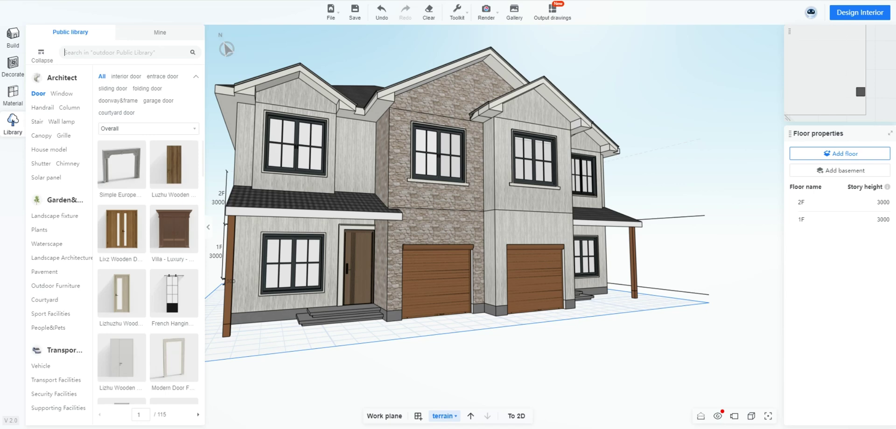
type("wa")
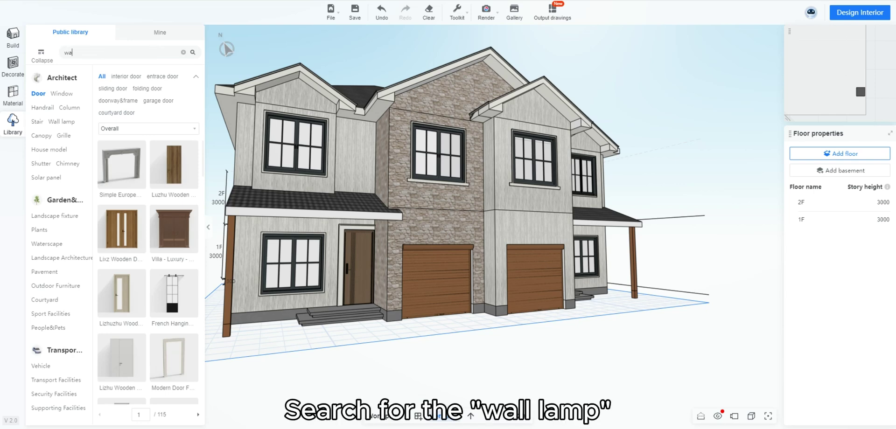
type("ll lamp")
key("Return")
scroll(174, 261, "down", 5)
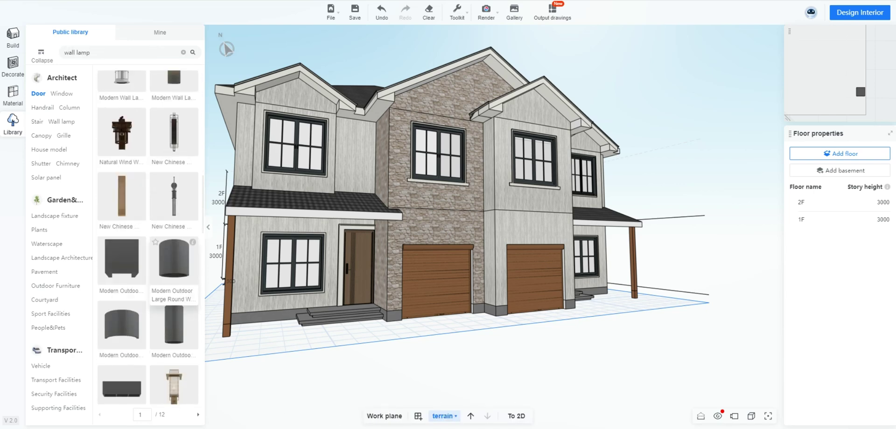
scroll(174, 327, "down", 2)
Step: Mount modern outdoor long wall lamps, 597 mm high, beside both entrance doors and both garage doors
left_click(174, 231)
scroll(338, 393, "up", 3)
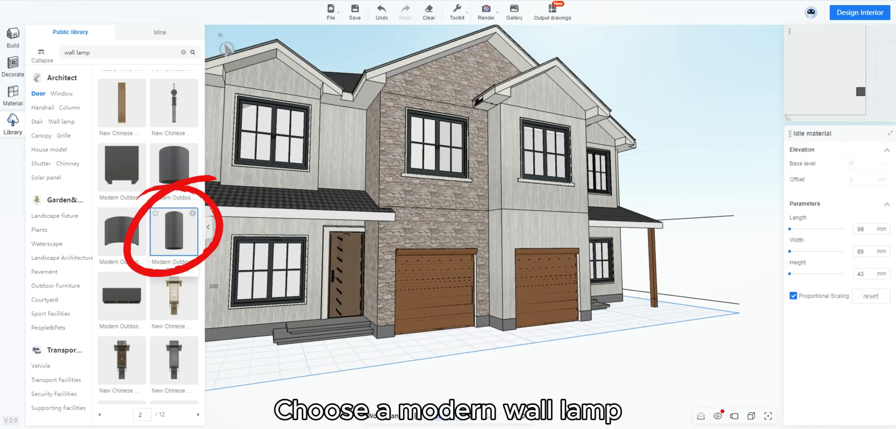
right_click_drag(511, 369, 543, 345)
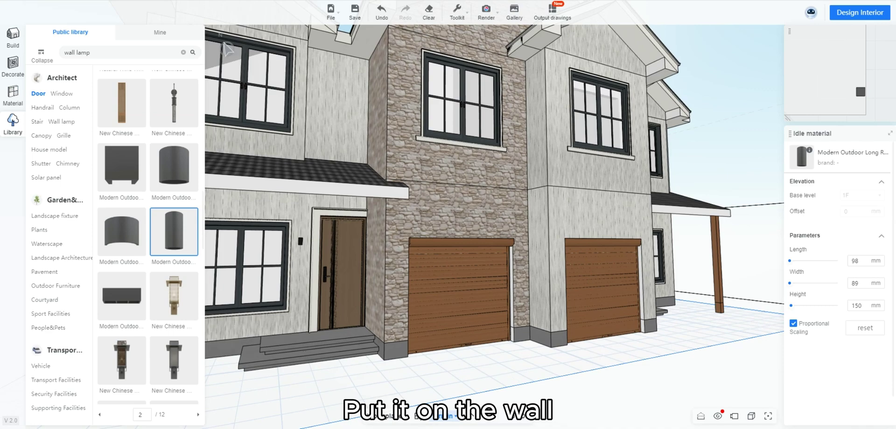
left_click(300, 241)
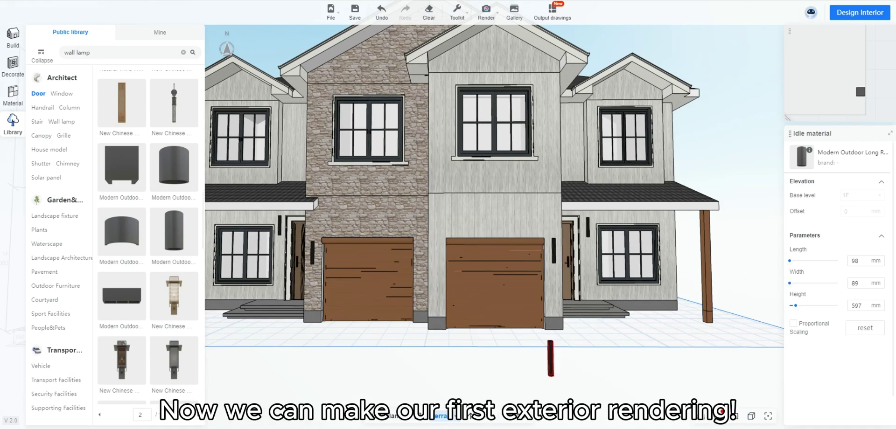
key("Escape")
Step: Start an architectural rendering with the Modern Chinese Style scene and move the Roam camera back to frame the house front
left_click(486, 12)
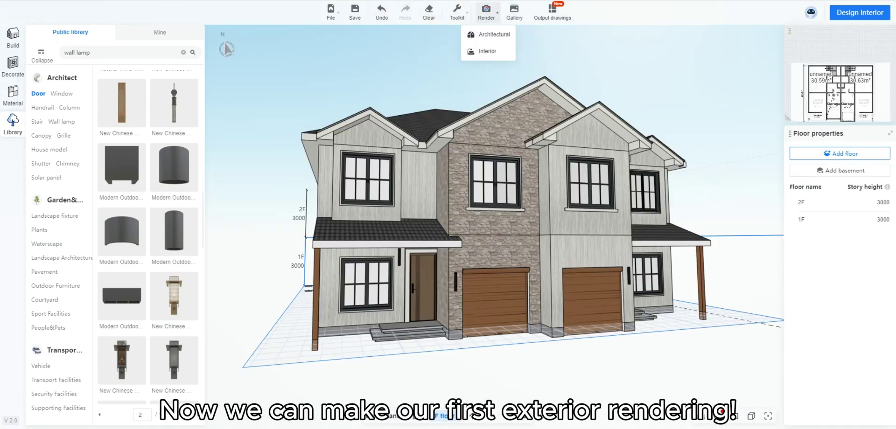
left_click(494, 34)
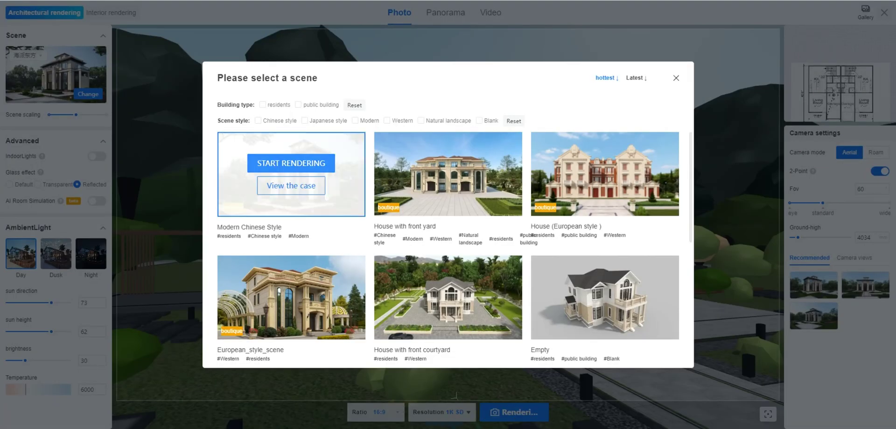
left_click(291, 163)
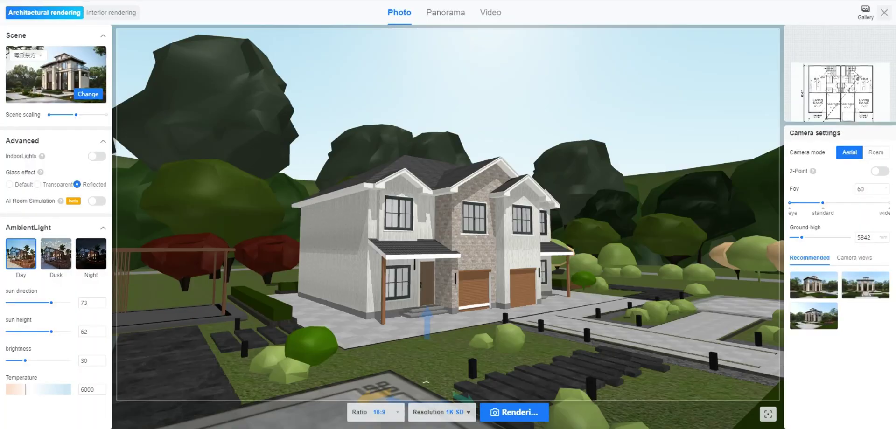
scroll(511, 288, "up", 5)
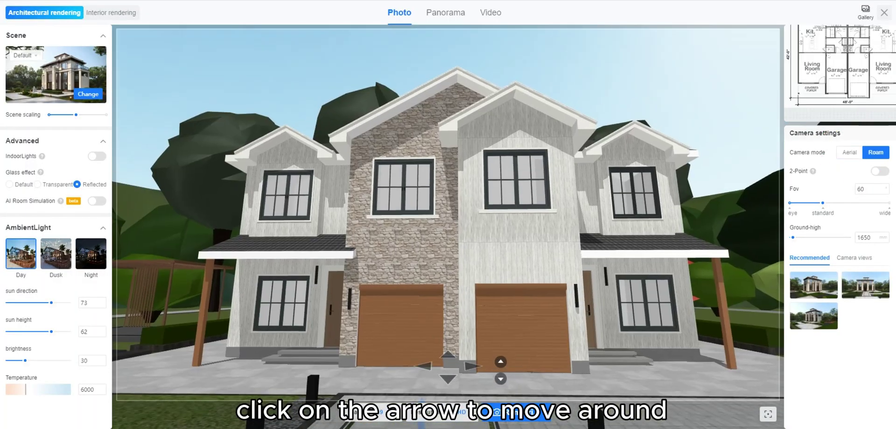
left_click(448, 380)
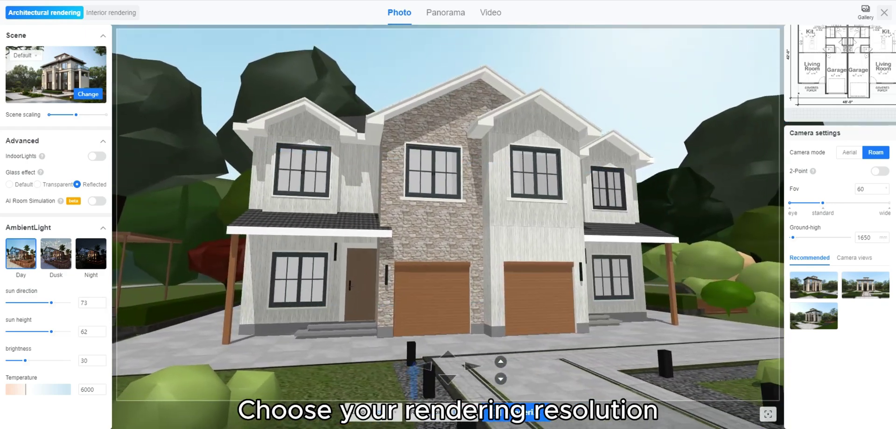
Step: Render the framed daytime photo of the house front with the 4K coupon valid before 2024.11.23
left_click(516, 412)
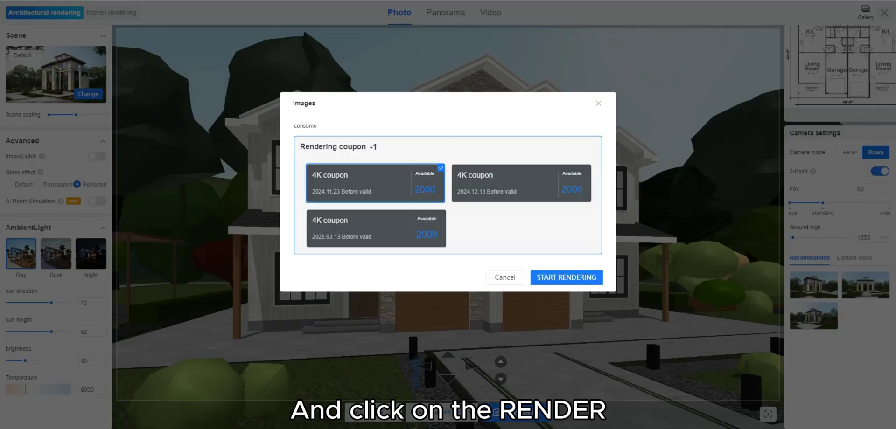
left_click(566, 278)
mouse_move(866, 285)
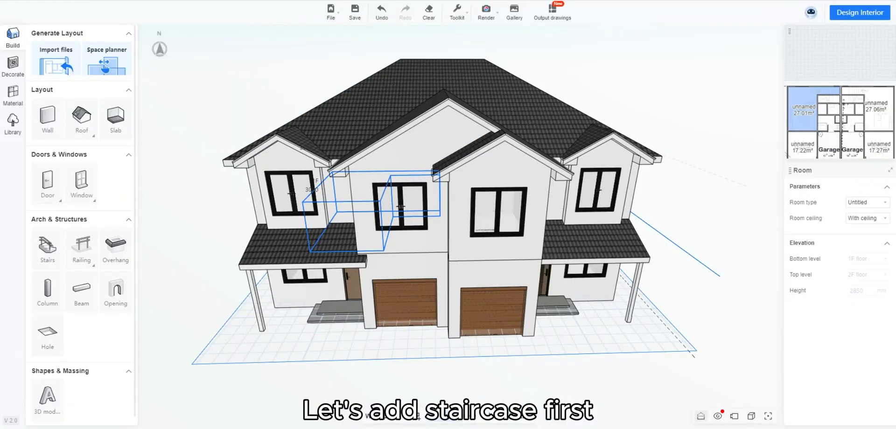
Step: Show the building interiors and place a U-shaped double-run staircase in the rear kitchen room on 1F
left_click(701, 416)
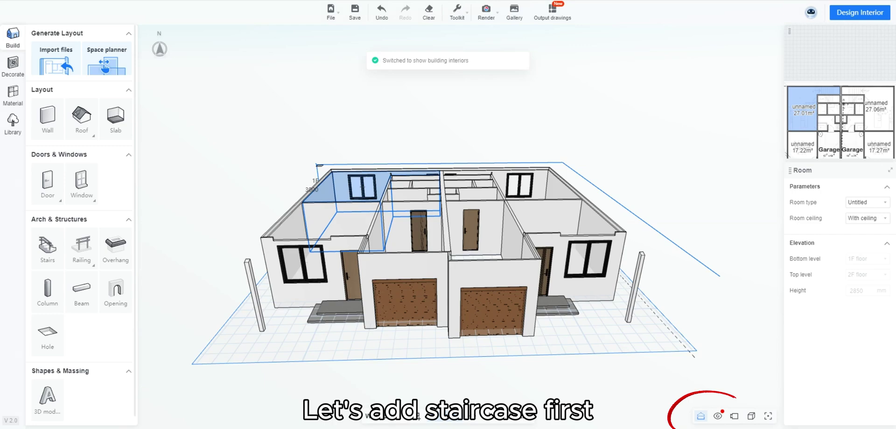
right_click_drag(326, 210, 429, 252)
left_click(224, 210)
scroll(224, 210, "up", 3)
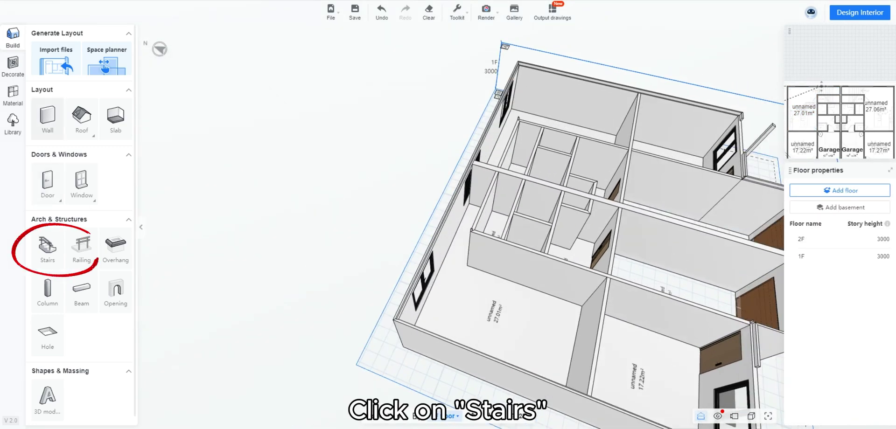
left_click(47, 249)
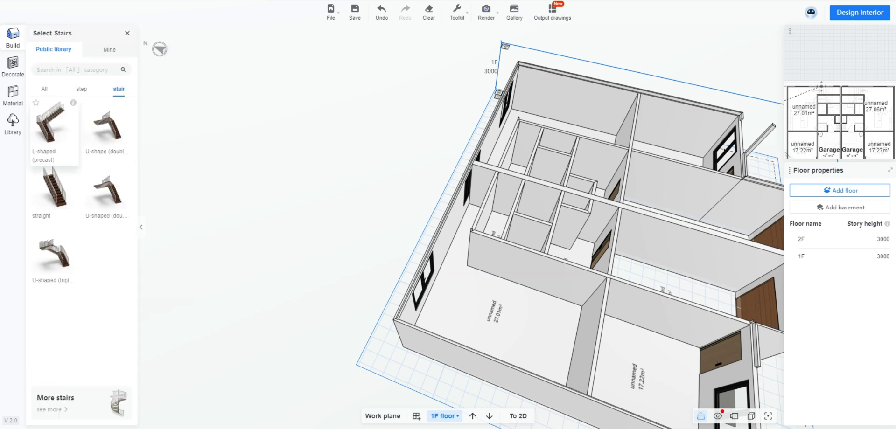
left_click(107, 187)
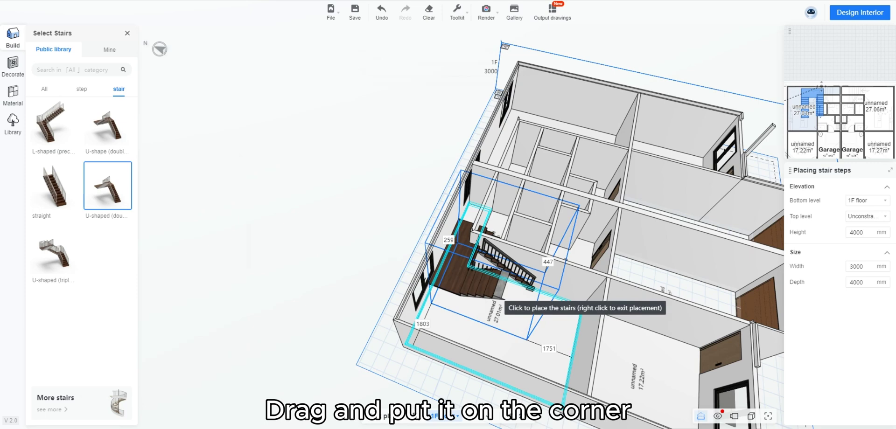
left_click(450, 304)
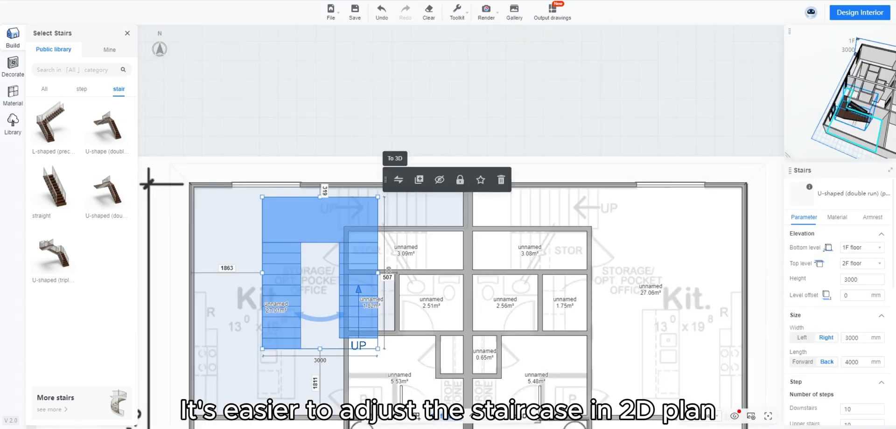
Step: Rotate the staircase in the 2D plan to climb toward the party wall, fit it into the rear corner, and enlarge the 3D preview
left_click_drag(320, 319, 277, 262)
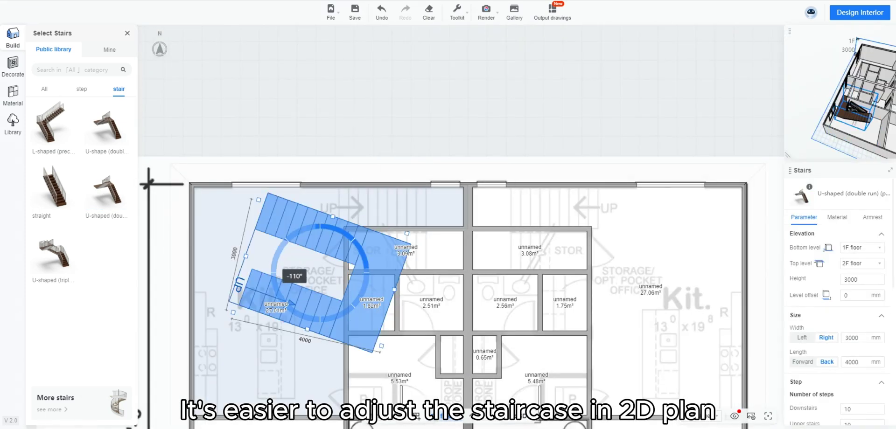
left_click_drag(277, 262, 275, 273)
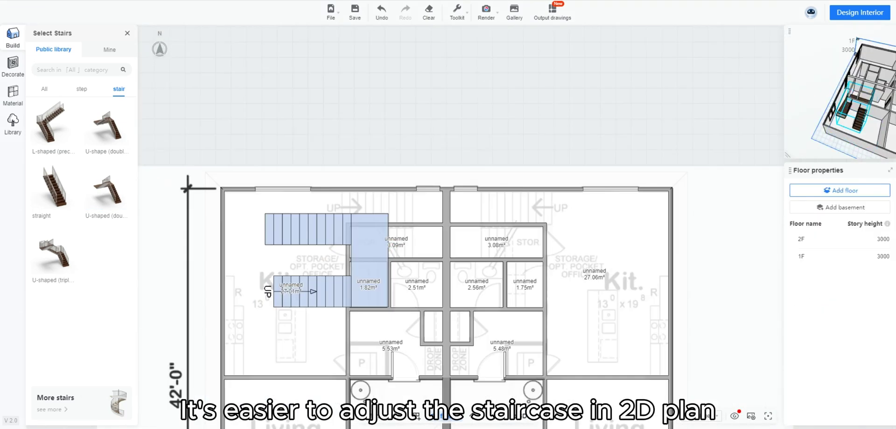
left_click(369, 252)
scroll(837, 326, "down", 5)
left_click_drag(788, 155, 705, 254)
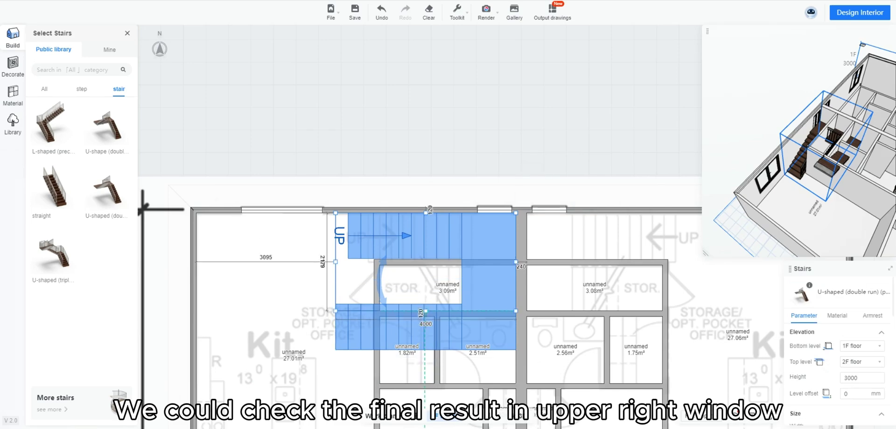
Step: Narrow the staircase in plan so its second flight fits between the storage room walls
left_click_drag(425, 311, 427, 306)
scroll(423, 332, "up", 2)
scroll(385, 140, "down", 2)
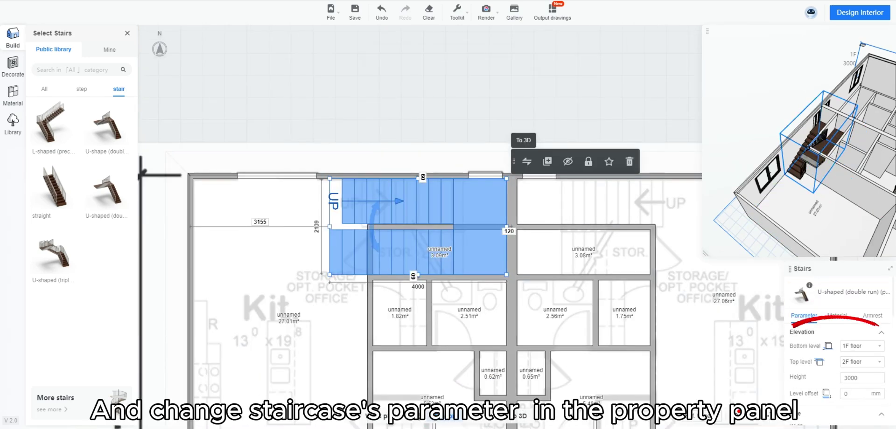
scroll(838, 350, "down", 5)
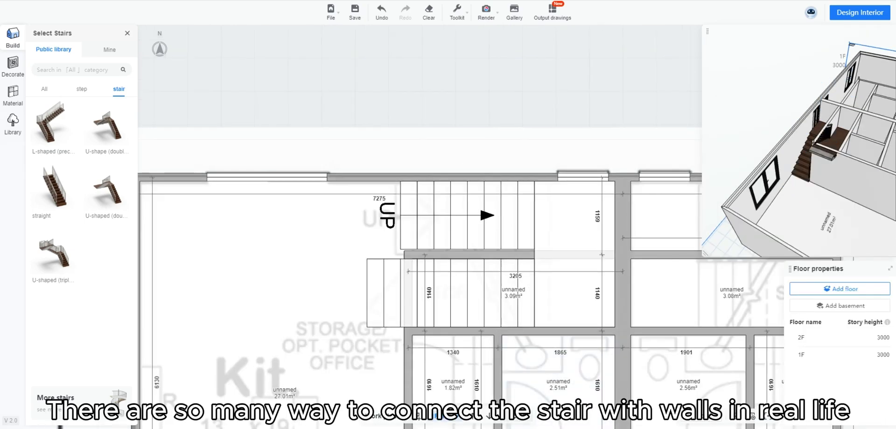
Step: Examine in 3D how the storage walls meet the two stair flights, including the wall running between them
key("3")
scroll(412, 280, "down", 2)
left_click_drag(412, 280, 499, 275)
scroll(499, 276, "up", 2)
left_click_drag(528, 224, 499, 224)
scroll(513, 187, "up", 1)
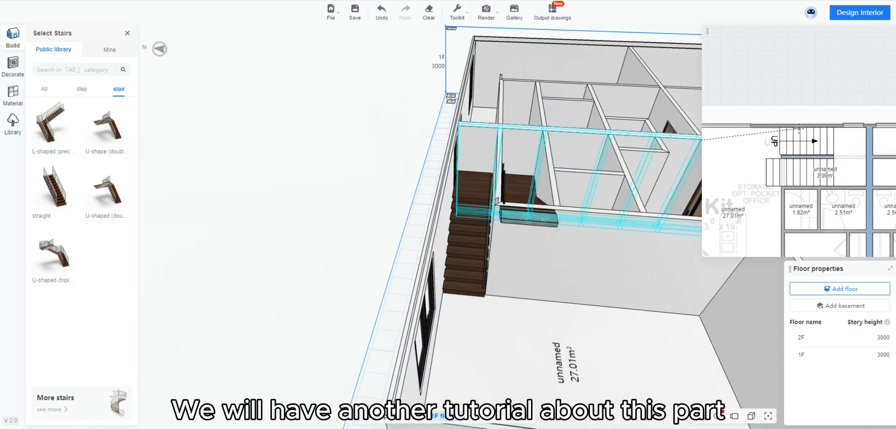
left_click(499, 163)
left_click_drag(499, 163, 515, 173)
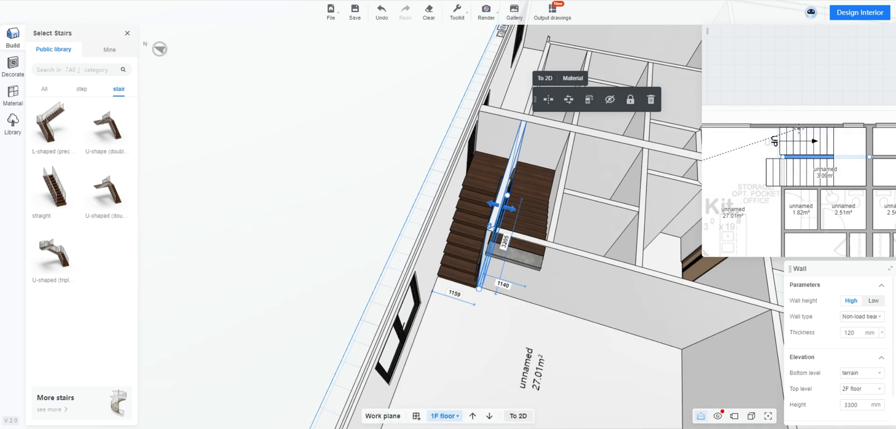
key("space")
scroll(429, 224, "up", 3)
key("Escape")
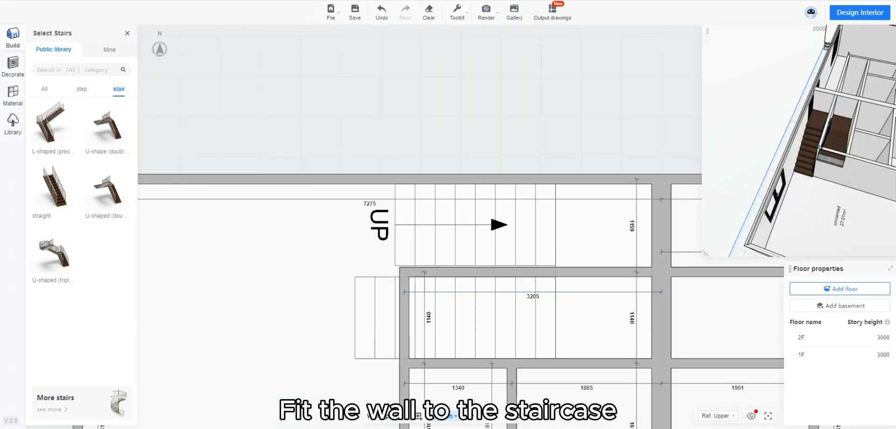
Step: Delete the wall between the stair flights and shorten the adjoining side wall to meet the stair, repeating this for the mirrored unit
left_click(578, 270)
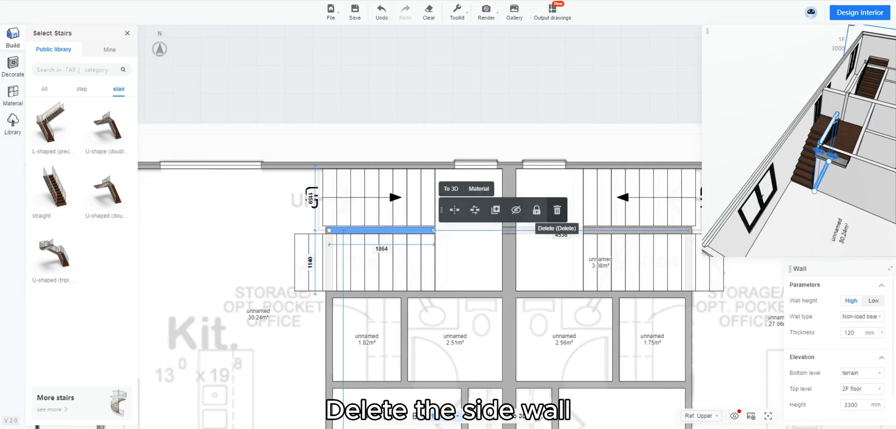
left_click(557, 210)
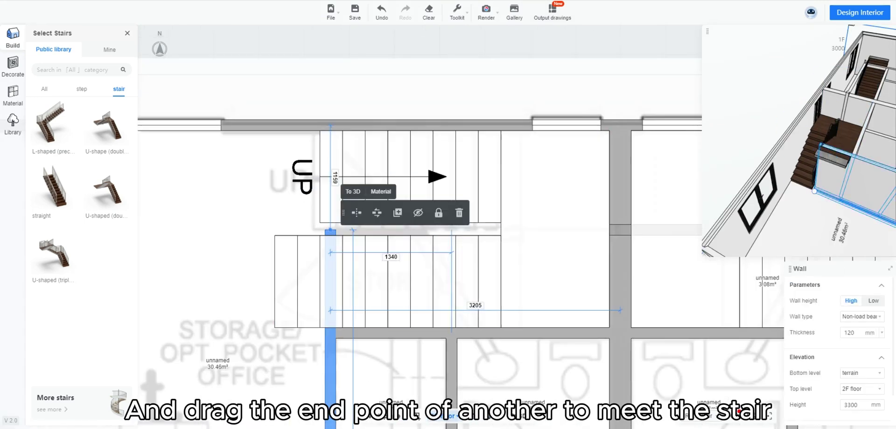
left_click_drag(330, 230, 353, 333)
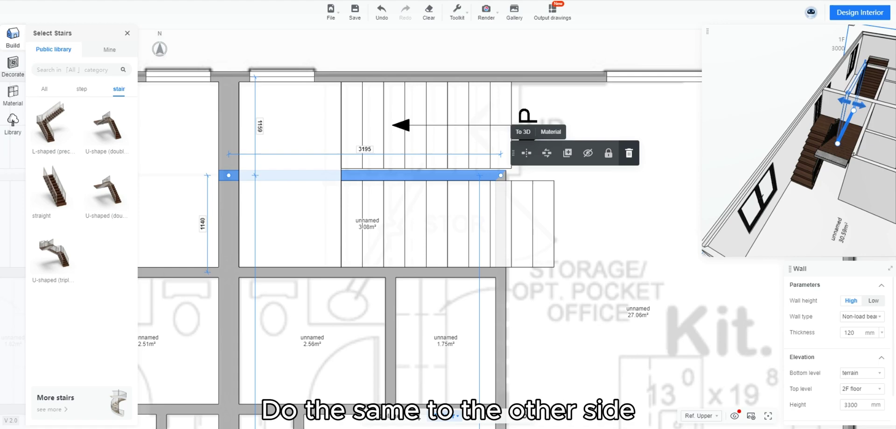
key("Escape")
left_click(500, 280)
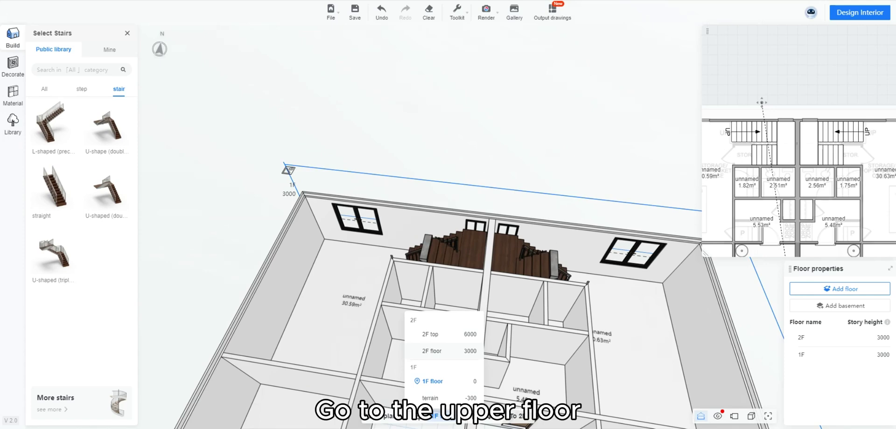
Step: On the 2F floor, cut a hole in the 16.82 m² loft's slab by tracing the L-shaped stairwell outline, with a 2124 mm loft-side edge
left_click(432, 351)
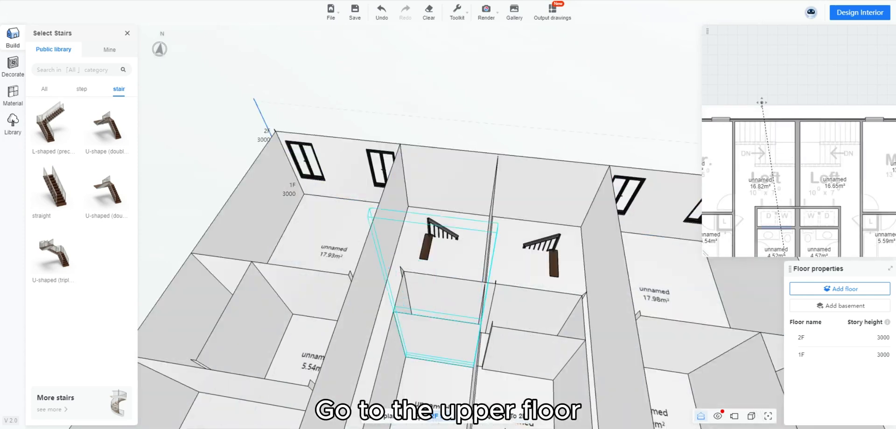
left_click(504, 416)
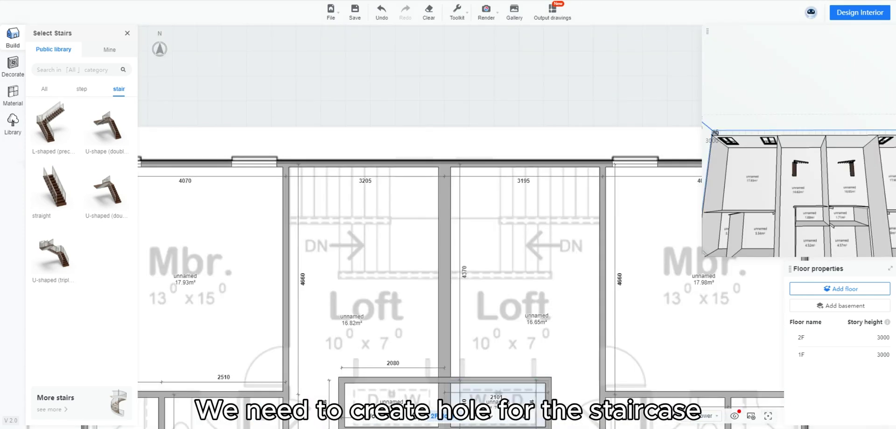
scroll(429, 244, "down", 3)
left_click(422, 254)
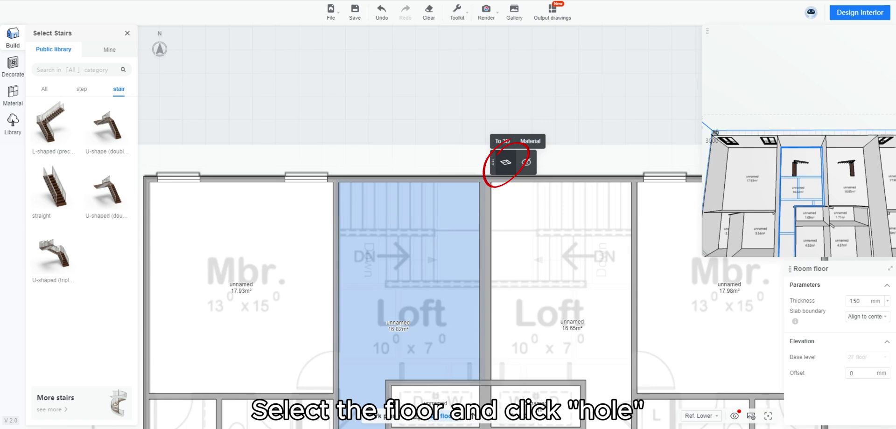
left_click(505, 162)
scroll(374, 140, "up", 5)
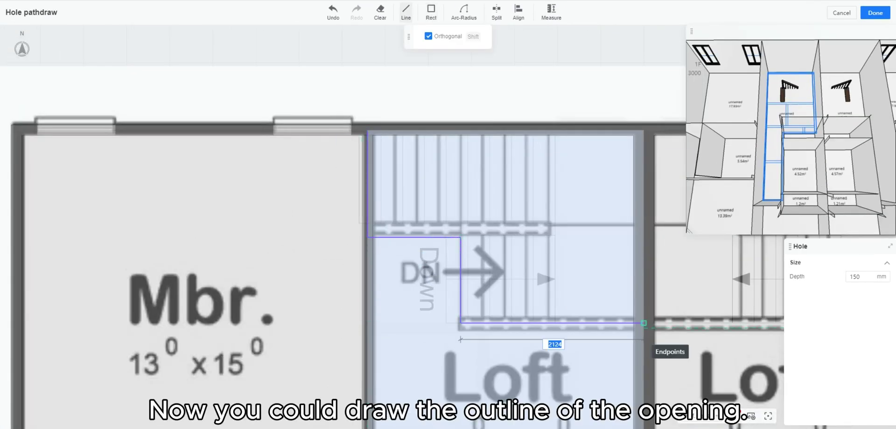
left_click(644, 323)
left_click(644, 134)
left_click(368, 134)
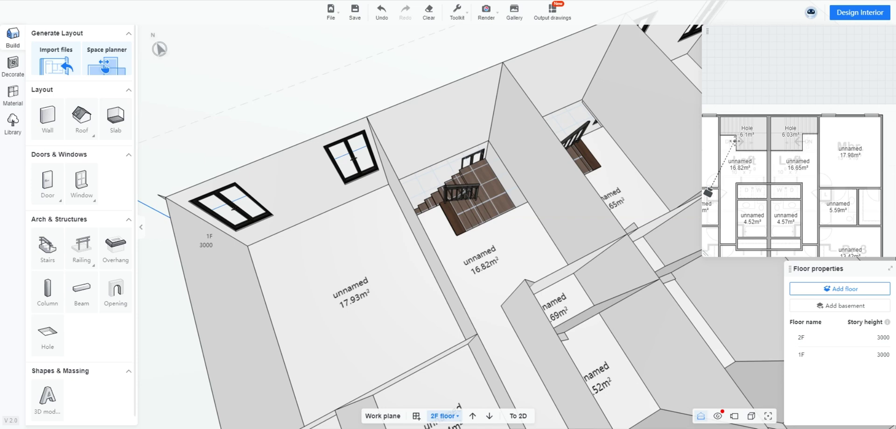
Step: Start a slab railing on the 16.82 m² loft floor and draw its first run along the short stairwell edge beside the master bedroom wall
left_click(81, 248)
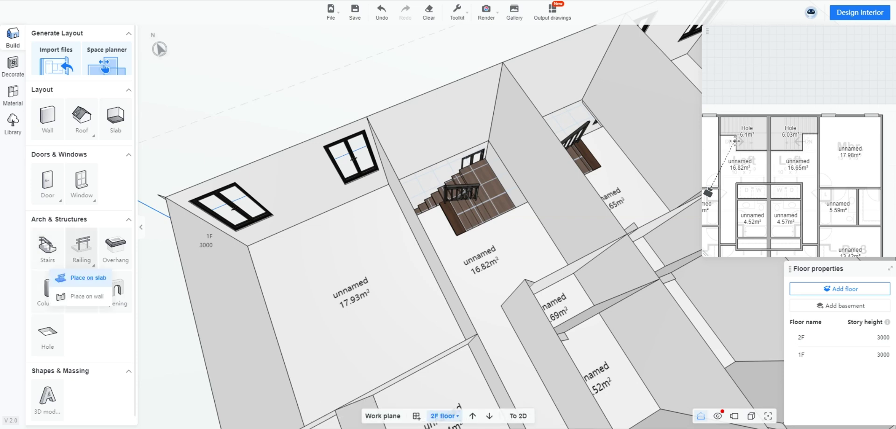
left_click(86, 277)
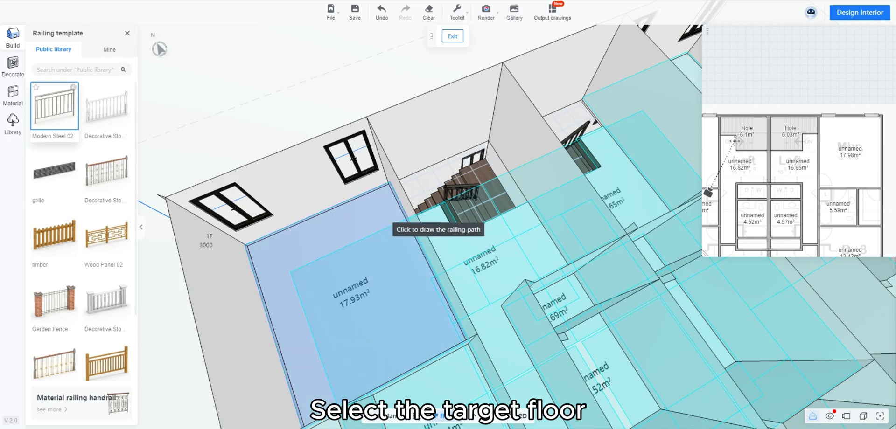
left_click(485, 236)
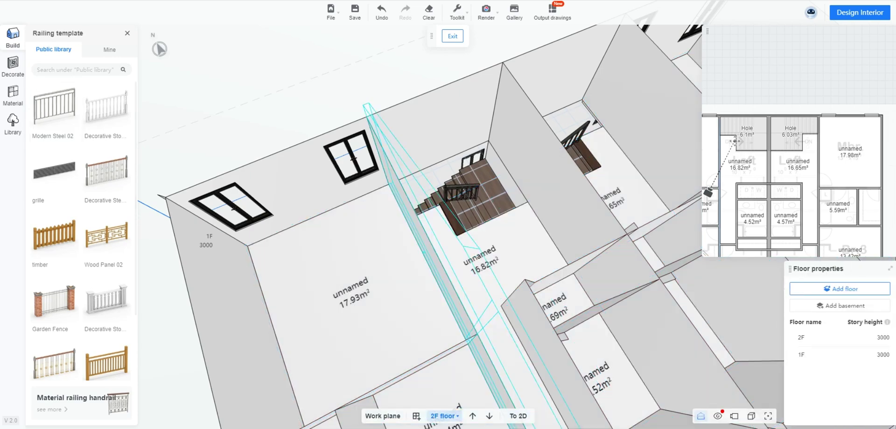
scroll(432, 131, "up", 8)
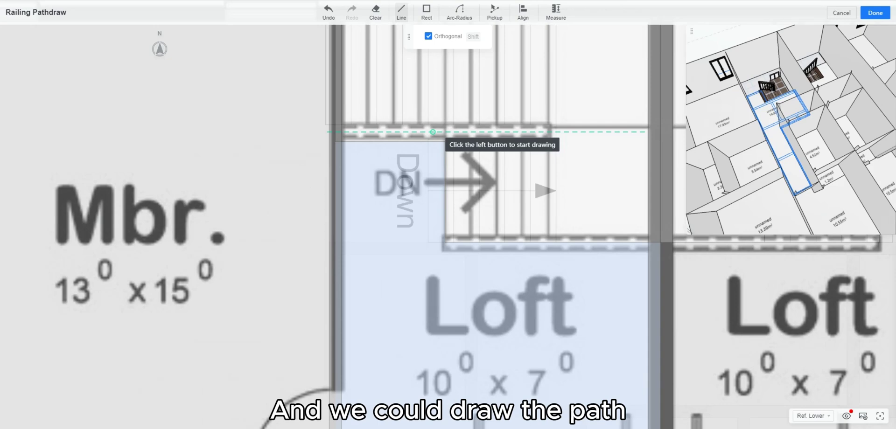
middle_click_drag(408, 158, 392, 199)
left_click(429, 183)
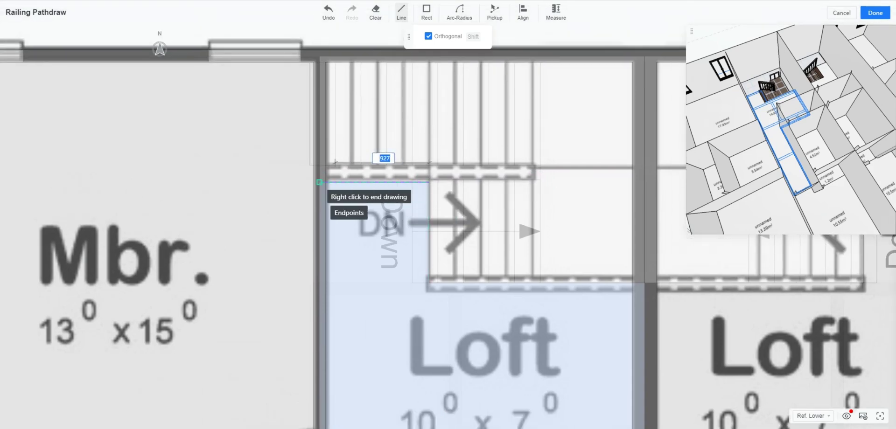
left_click(320, 182)
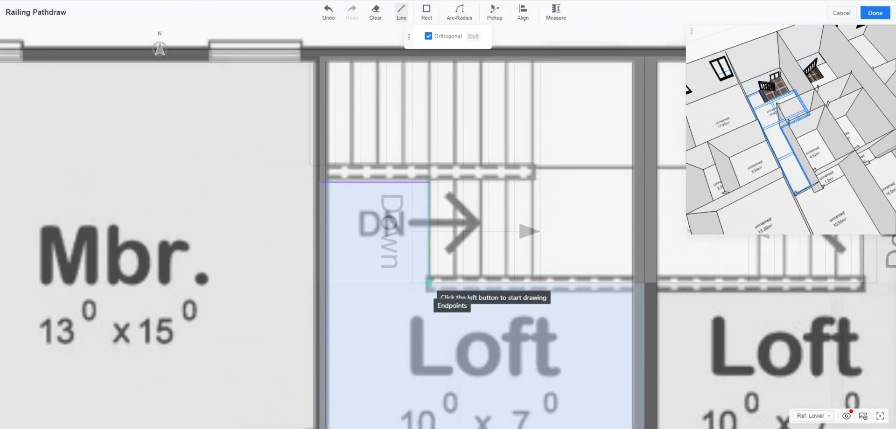
Step: Draw a second railing run, 2124 mm long, along the stairwell's loft-side edge to the party wall and finish the railing
left_click(429, 282)
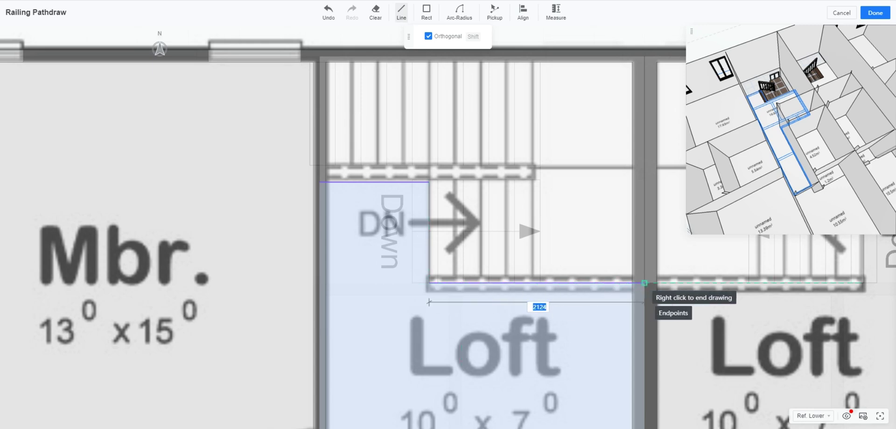
right_click(395, 283)
right_click(395, 283)
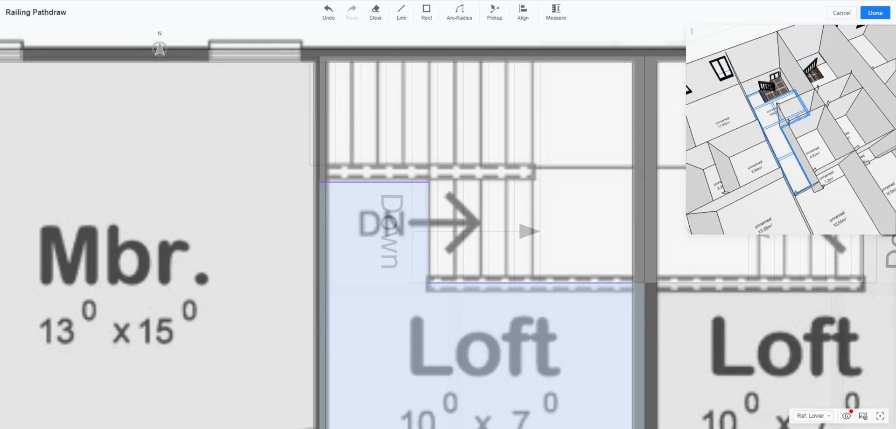
scroll(501, 198, "down", 3)
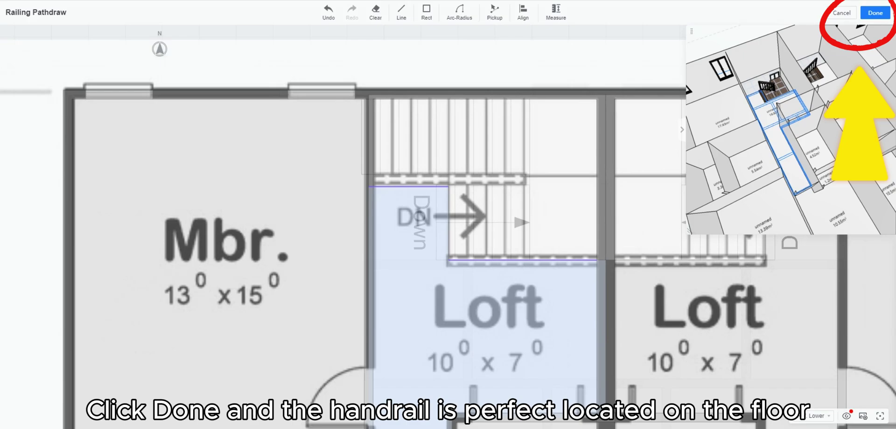
left_click(876, 12)
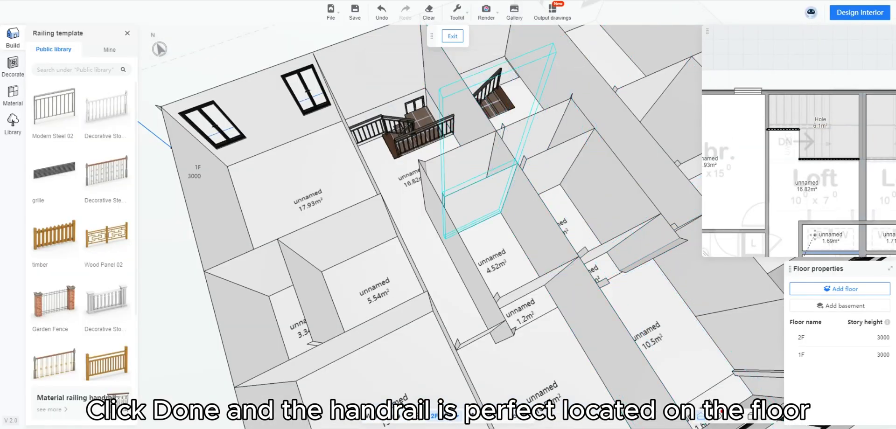
scroll(448, 215, "up", 2)
right_click_drag(441, 200, 474, 201)
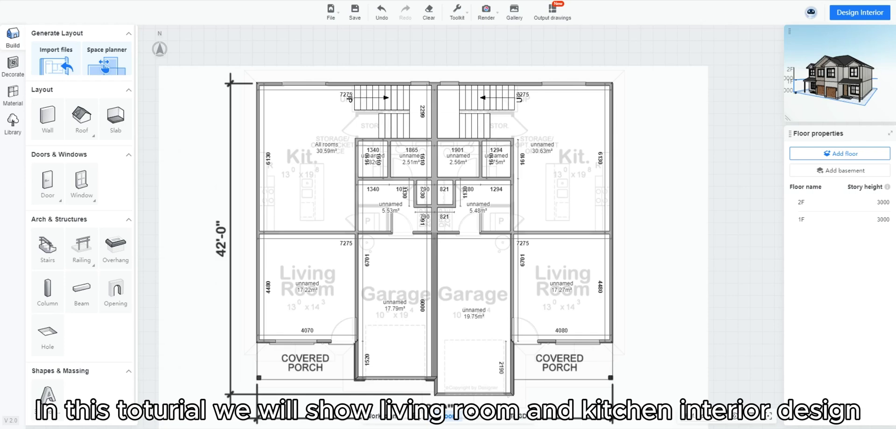
Step: Place arch openings in the 1F walls from the 30.59 m² kitchen area to the 5.53 m² room and the living room
left_click_drag(219, 231, 246, 205)
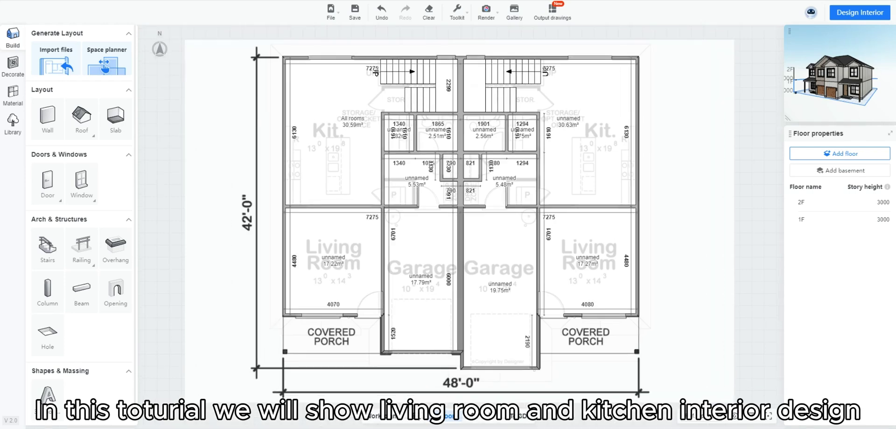
scroll(246, 205, "up", 2)
left_click(115, 290)
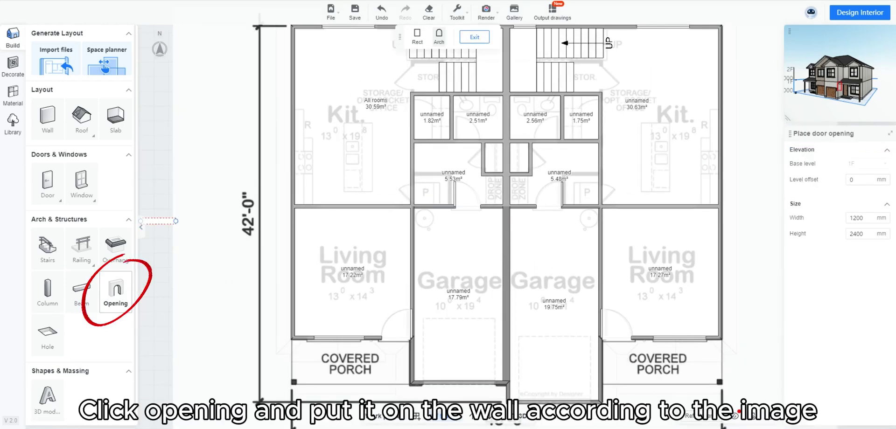
left_click(412, 173)
scroll(193, 196, "down", 3)
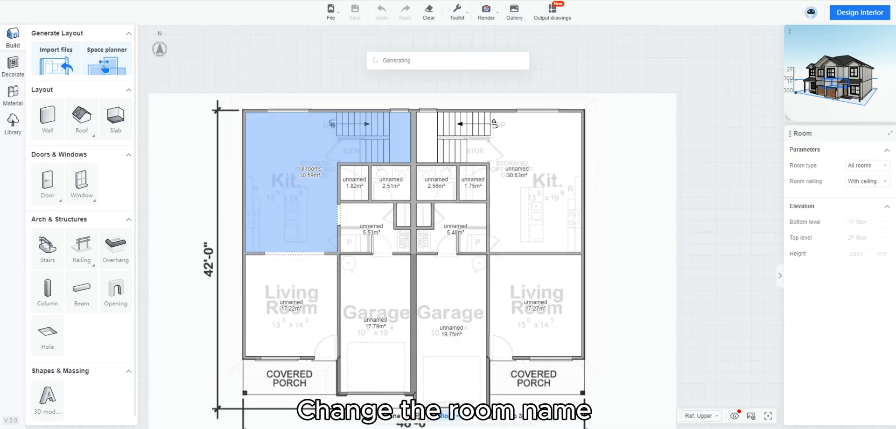
Step: Set the room type of the 30.59 m² room on 1F to Kitchen
left_click(867, 165)
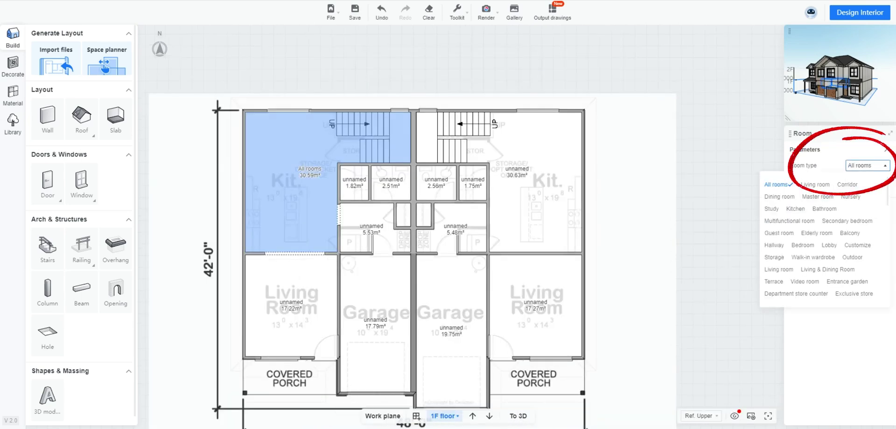
left_click(795, 209)
left_click_drag(364, 70, 416, 81)
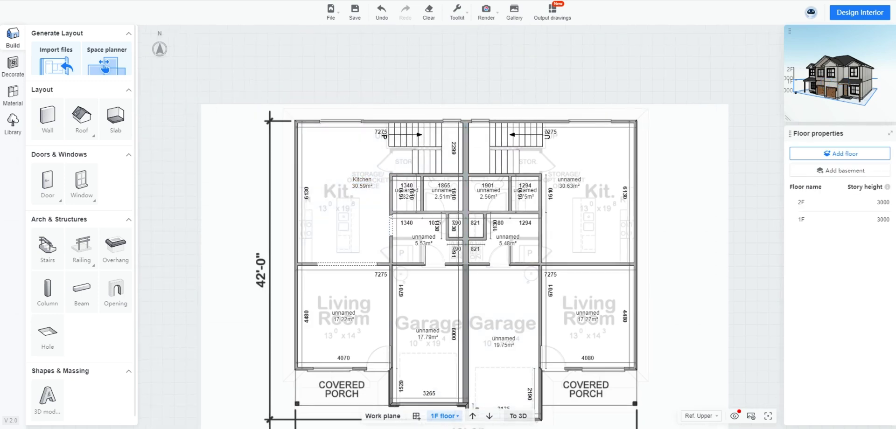
Step: Show only the 1F floor in 3D and change the kitchen's arch openings to rectangular ones
left_click(517, 416)
left_click_drag(527, 262, 462, 262)
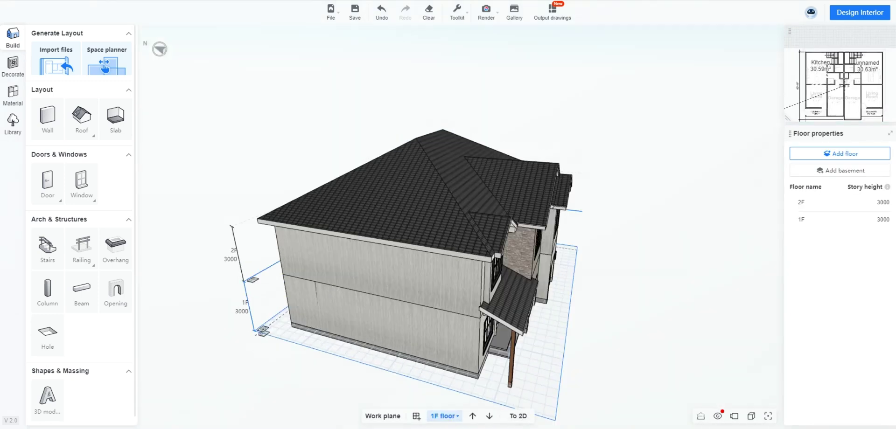
left_click(701, 416)
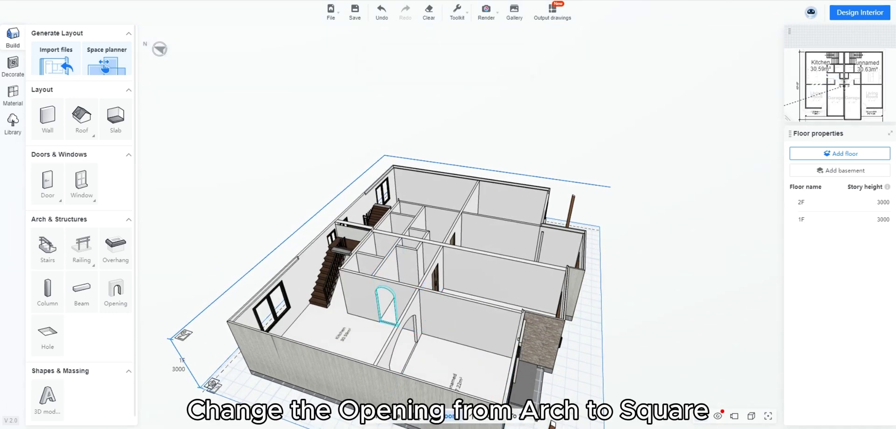
left_click(388, 305)
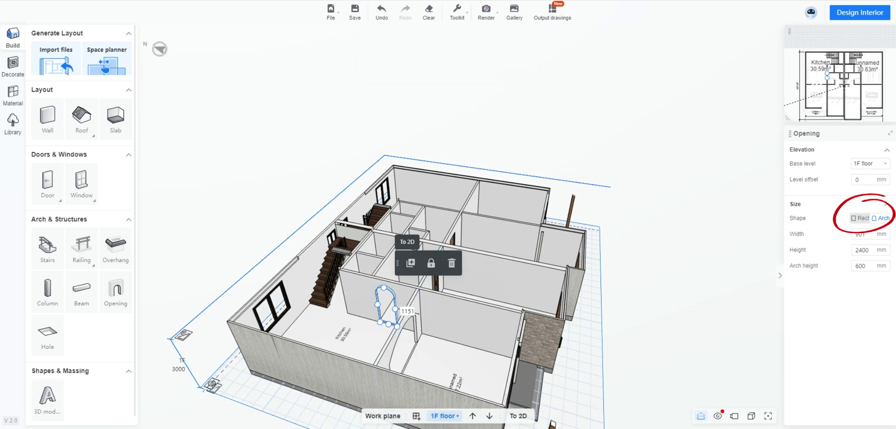
left_click(860, 219)
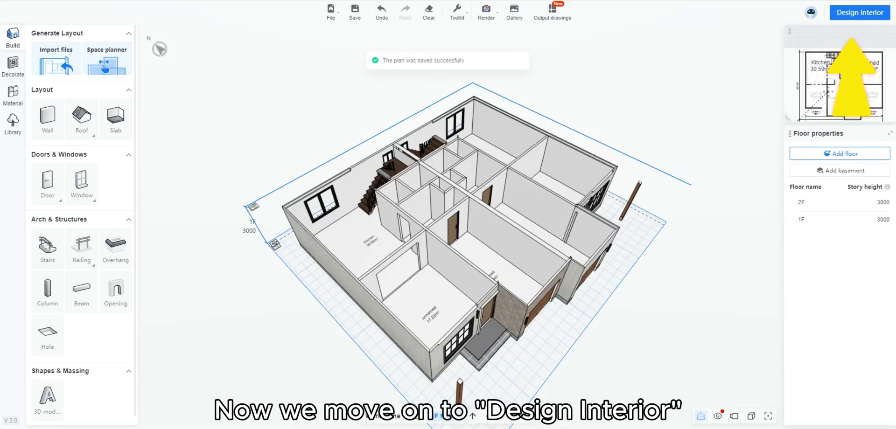
Step: Switch the project to interior design and show the 1F floor in 3D from above, facing the kitchen
left_click(859, 13)
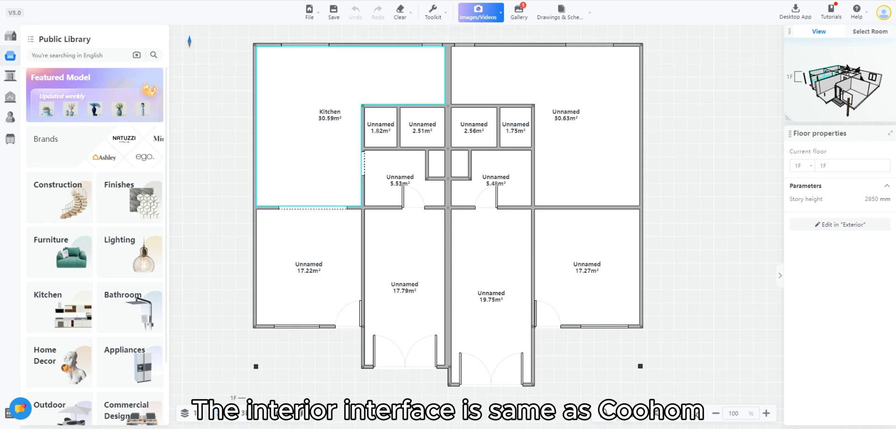
scroll(220, 186, "down", 1)
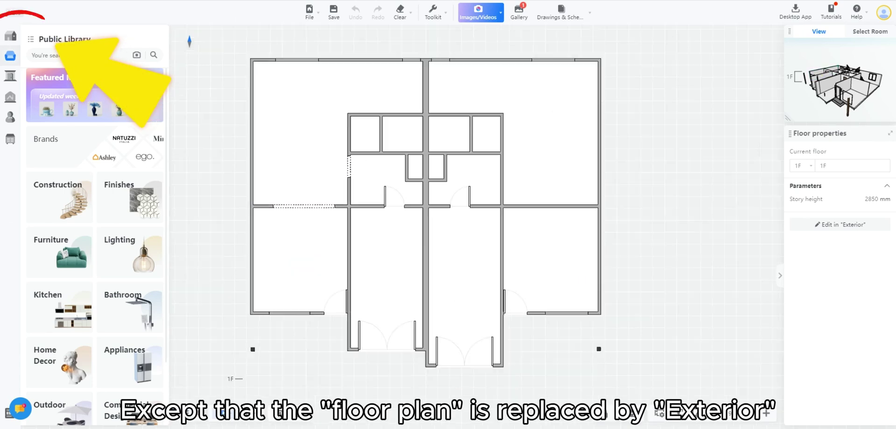
left_click_drag(220, 187, 284, 225)
scroll(268, 231, "up", 1)
mouse_move(245, 413)
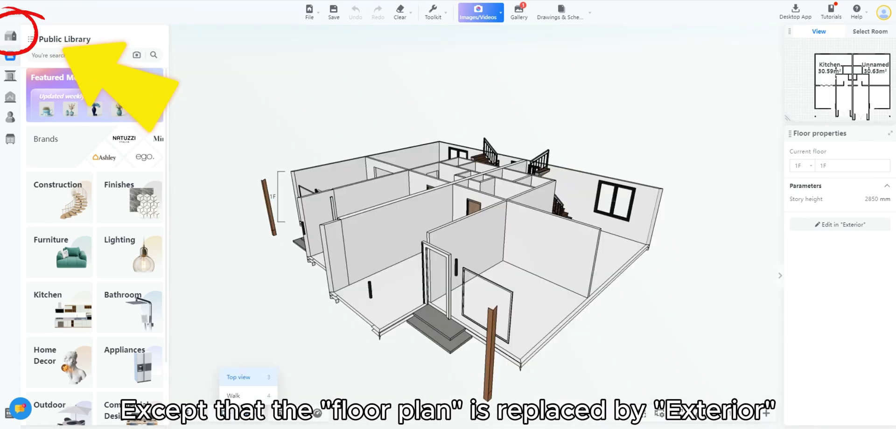
right_click_drag(345, 205, 434, 222)
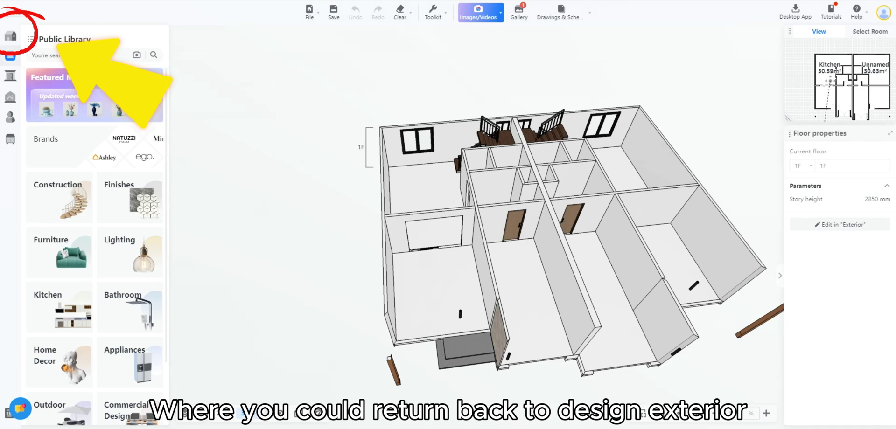
scroll(436, 215, "up", 2)
left_click_drag(437, 214, 494, 203)
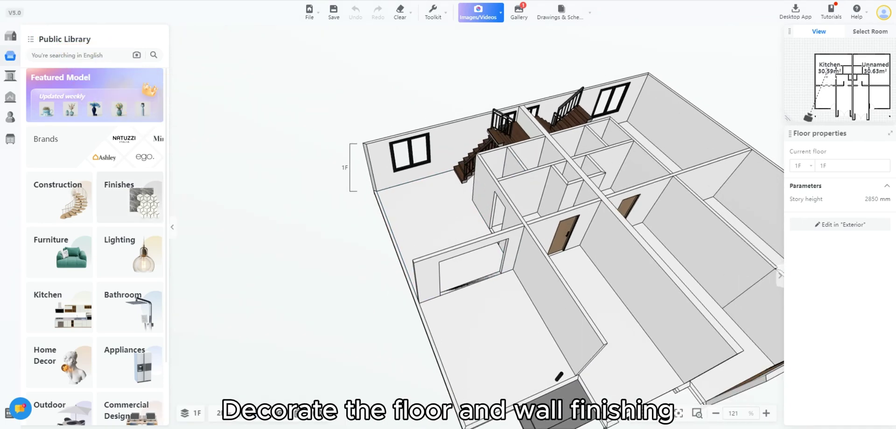
Step: Cover the kitchen floor with a light brown wood plank flooring from the finishes library
left_click(130, 198)
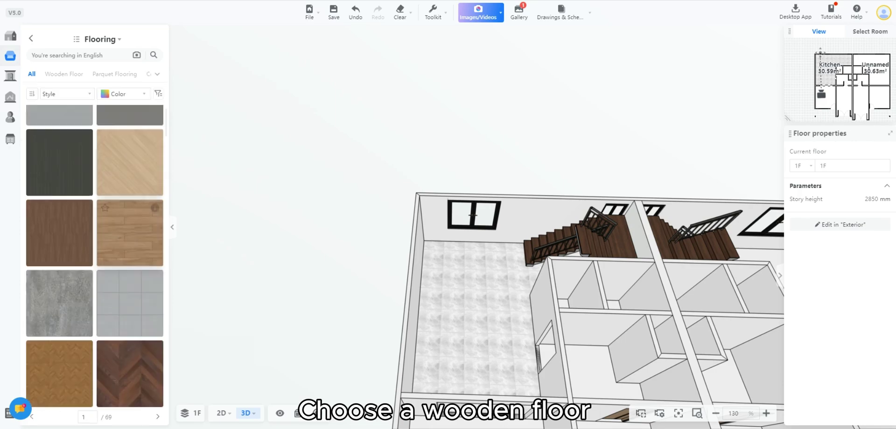
left_click(130, 233)
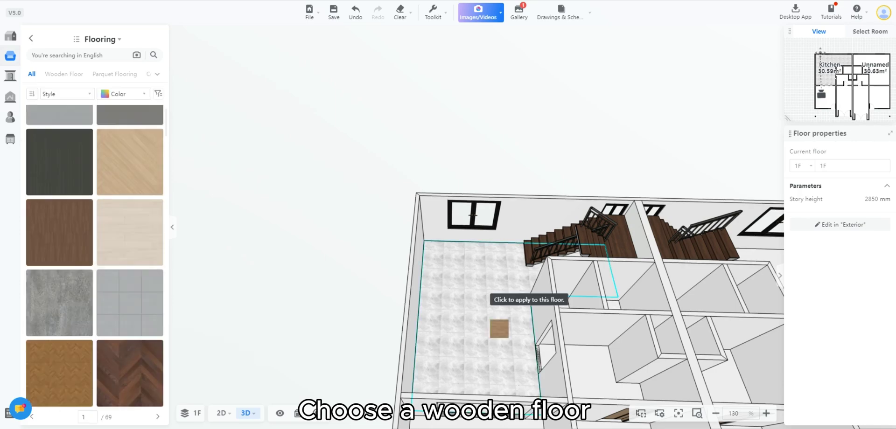
left_click(496, 325)
left_click_drag(496, 326, 467, 303)
Step: Apply a light-coloured wallpaper to the kitchen walls
left_click(31, 39)
left_click(95, 167)
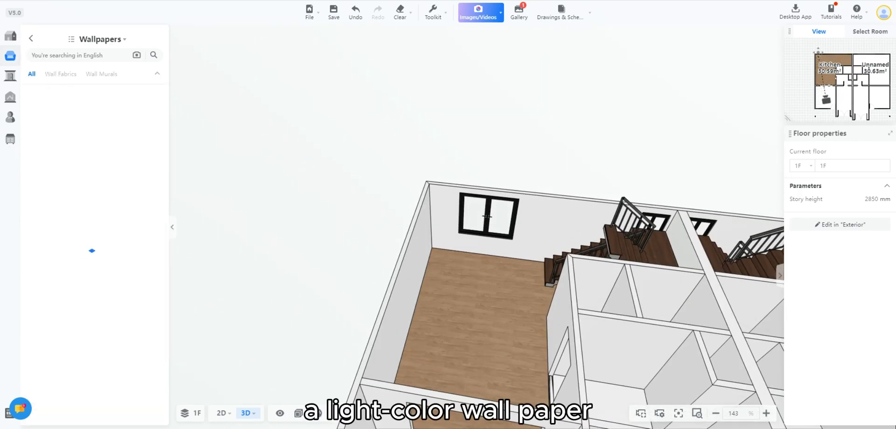
left_click(115, 149)
left_click(550, 233)
scroll(490, 280, "down", 1)
mouse_move(467, 303)
left_mouse_down()
mouse_move(495, 252)
mouse_move(471, 308)
left_mouse_up()
scroll(471, 308, "up", 3)
Step: Apply a dark blue mosaic to the kitchen's long outer side wall
left_click(31, 39)
left_click(141, 167)
scroll(116, 233, "down", 20)
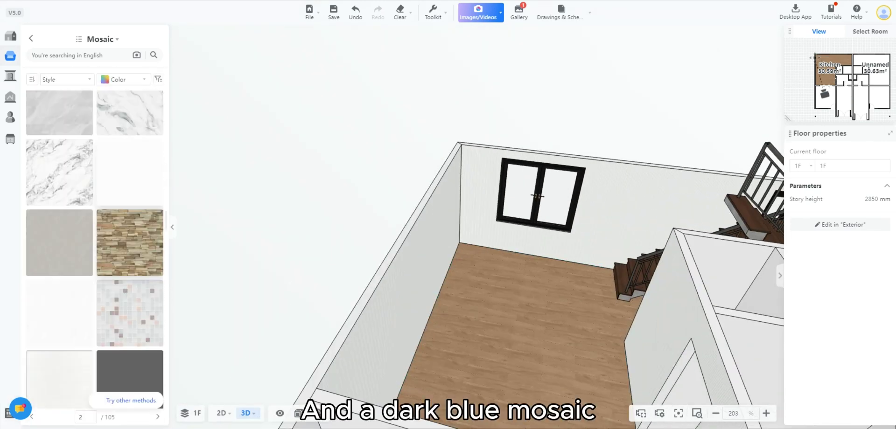
left_click(130, 245)
left_click_drag(326, 224, 292, 243)
left_click(410, 261)
left_click_drag(411, 261, 448, 255)
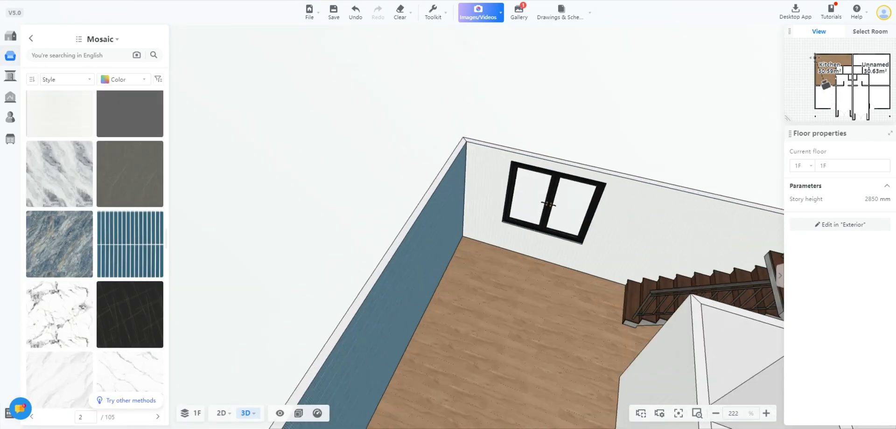
scroll(448, 255, "up", 2)
Step: Furnish the kitchen with cabinets along the blue mosaic wall and a kitchen island set with chairs in the middle
left_click(30, 39)
left_click(31, 38)
left_click(61, 276)
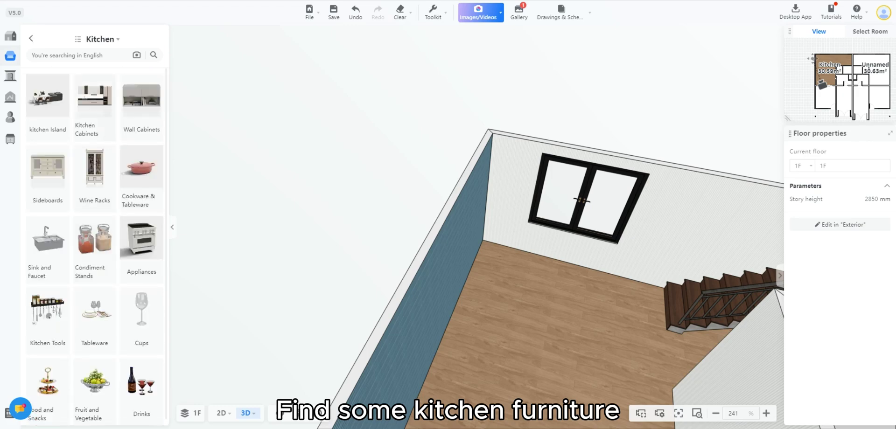
left_click(95, 97)
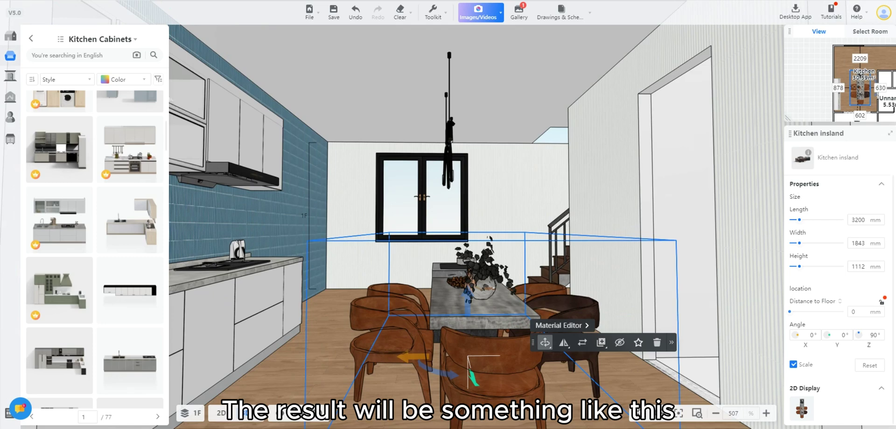
mouse_move(474, 377)
left_mouse_down()
mouse_move(466, 356)
mouse_move(470, 369)
left_mouse_up()
left_click_drag(606, 355, 714, 346)
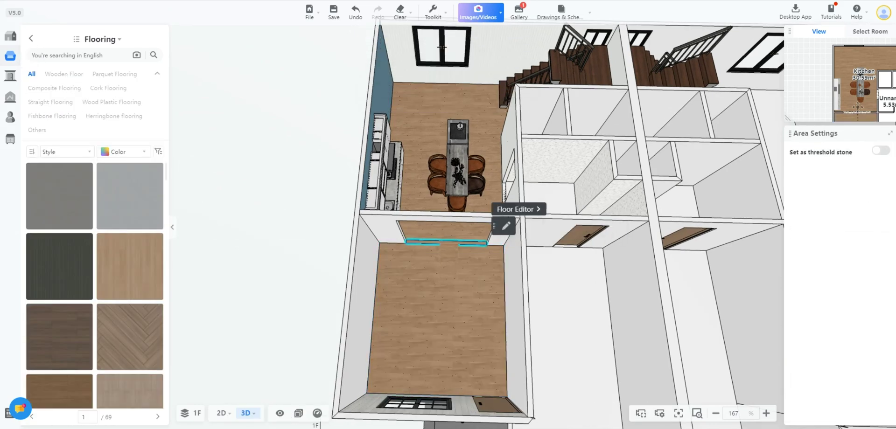
Step: Open the wallpaper finishes for the living room walls
left_click(31, 38)
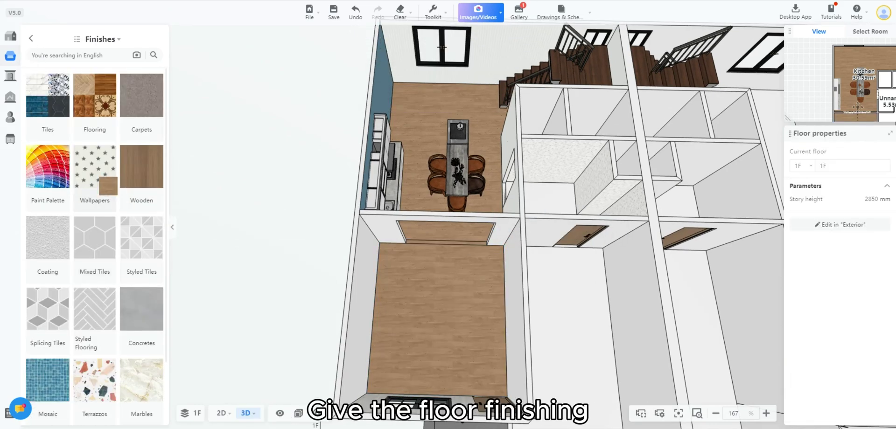
left_click(109, 187)
scroll(95, 256, "down", 1)
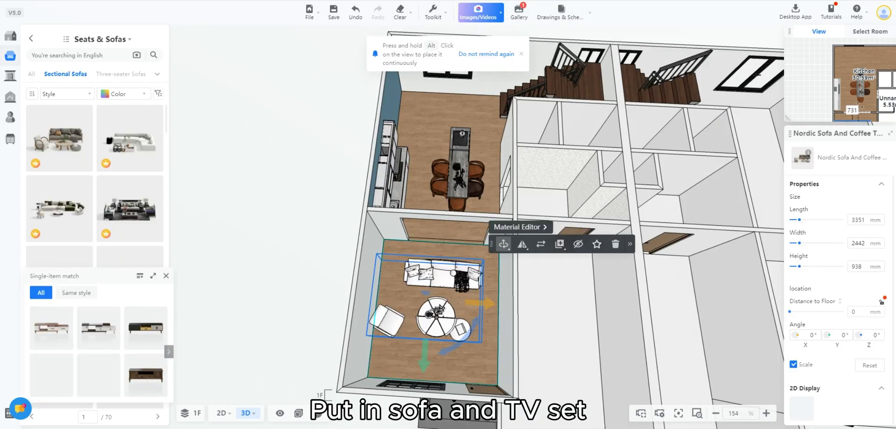
Step: Position the Nordic sofa and coffee table set on the living room's wood floor
left_click_drag(473, 284, 471, 278)
left_click_drag(488, 304, 473, 304)
left_click_drag(408, 357, 406, 364)
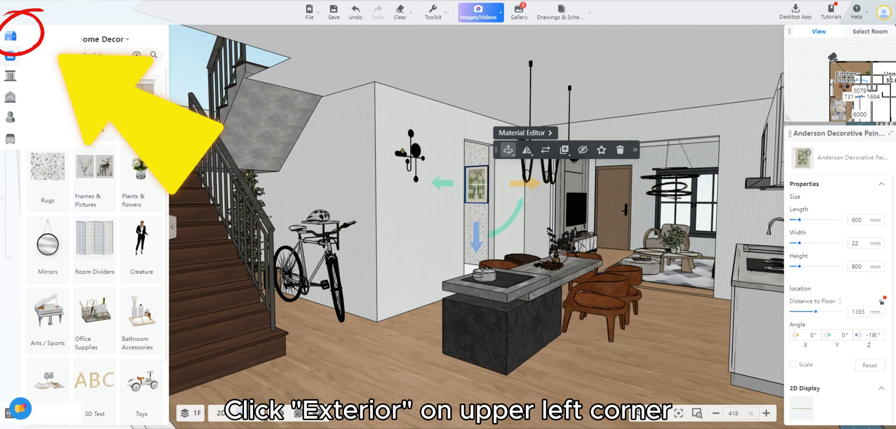
Step: Return to the exterior design and show the house in 3D
left_click(31, 36)
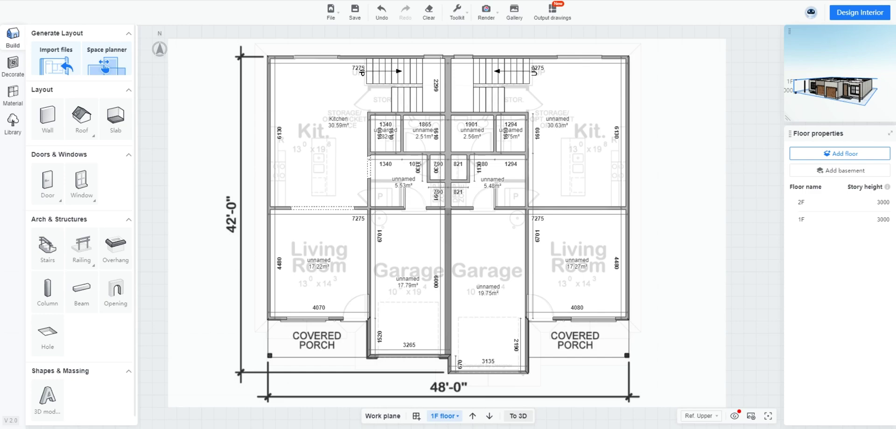
left_click(518, 416)
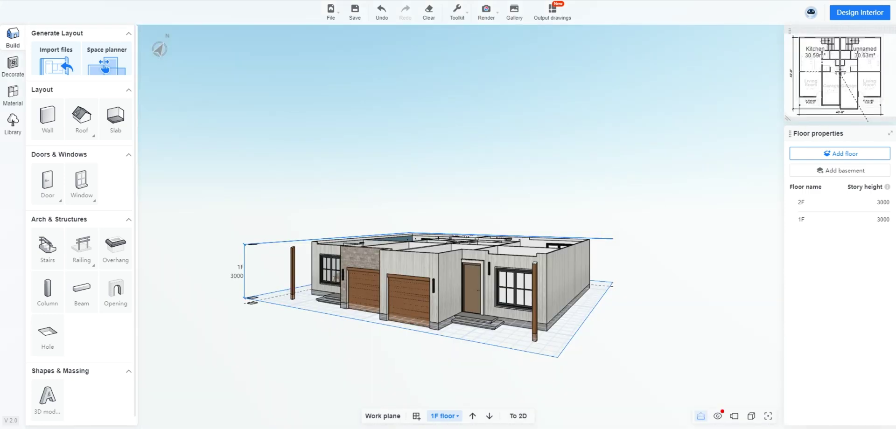